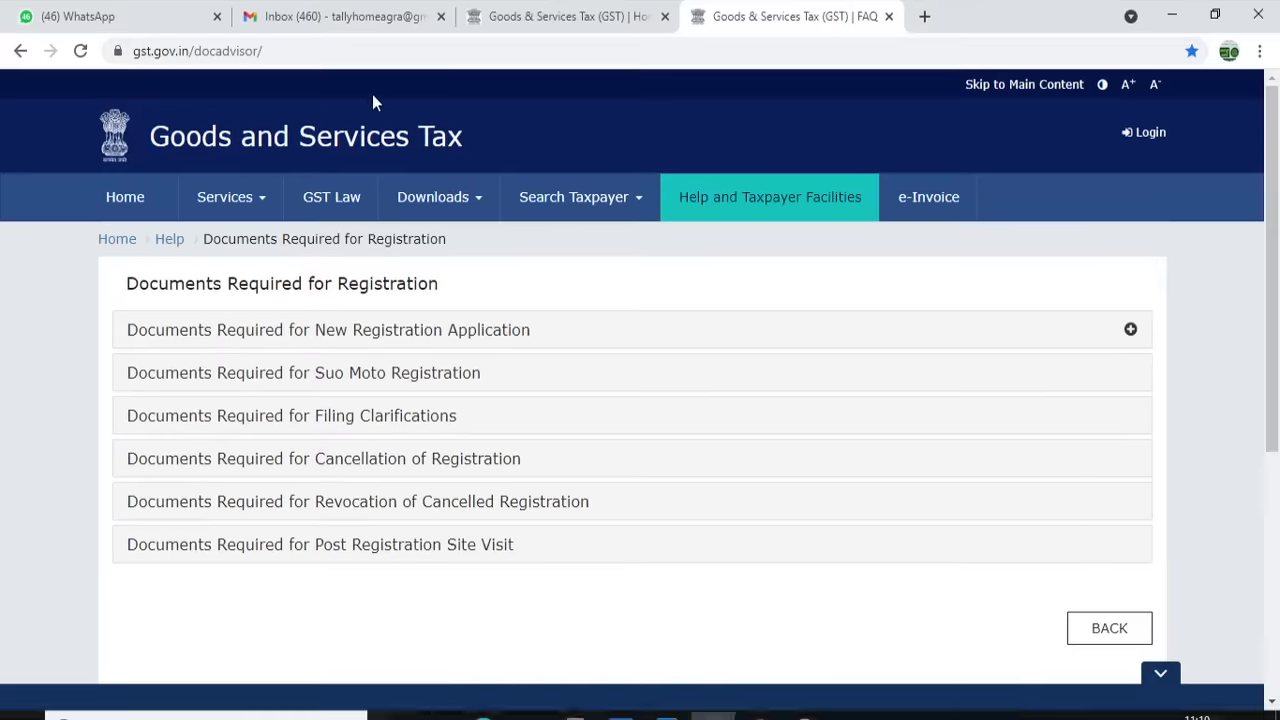
Look up the Normal Taxpayer registration documents for a Partnership on Consent premises, then return to the portal home tab
left_click(327, 336)
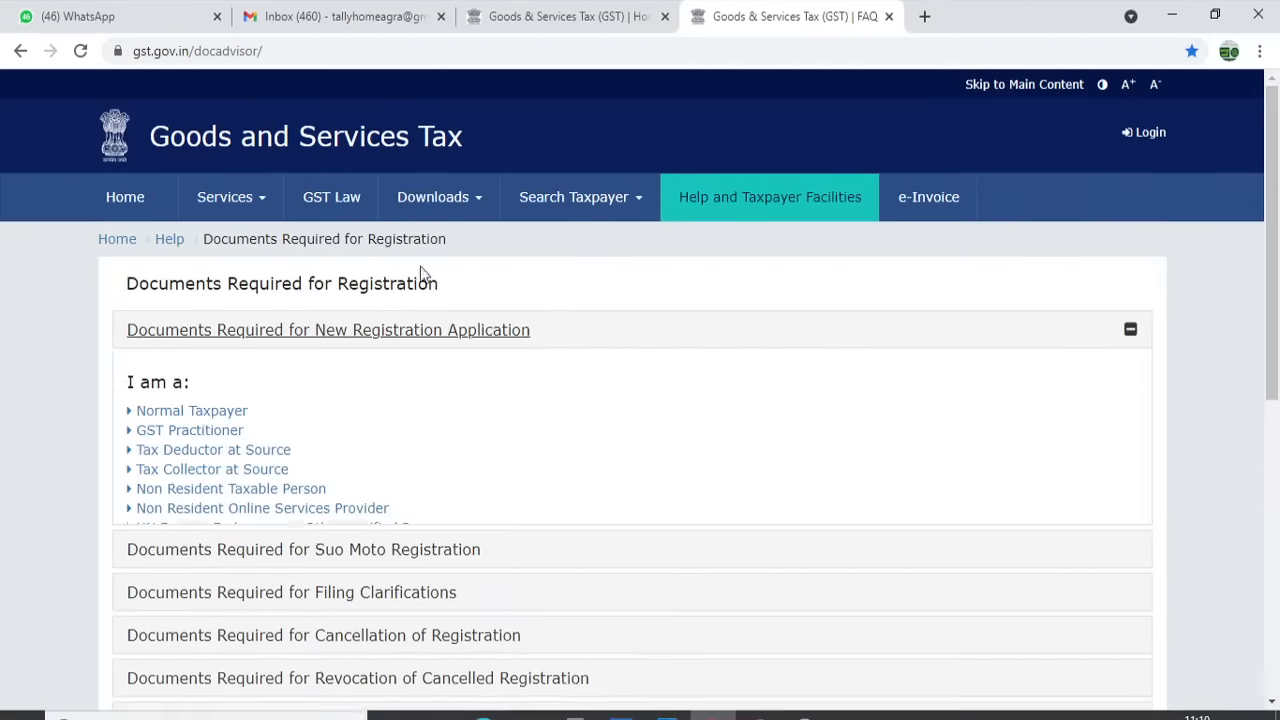
left_click(222, 412)
left_click(450, 404)
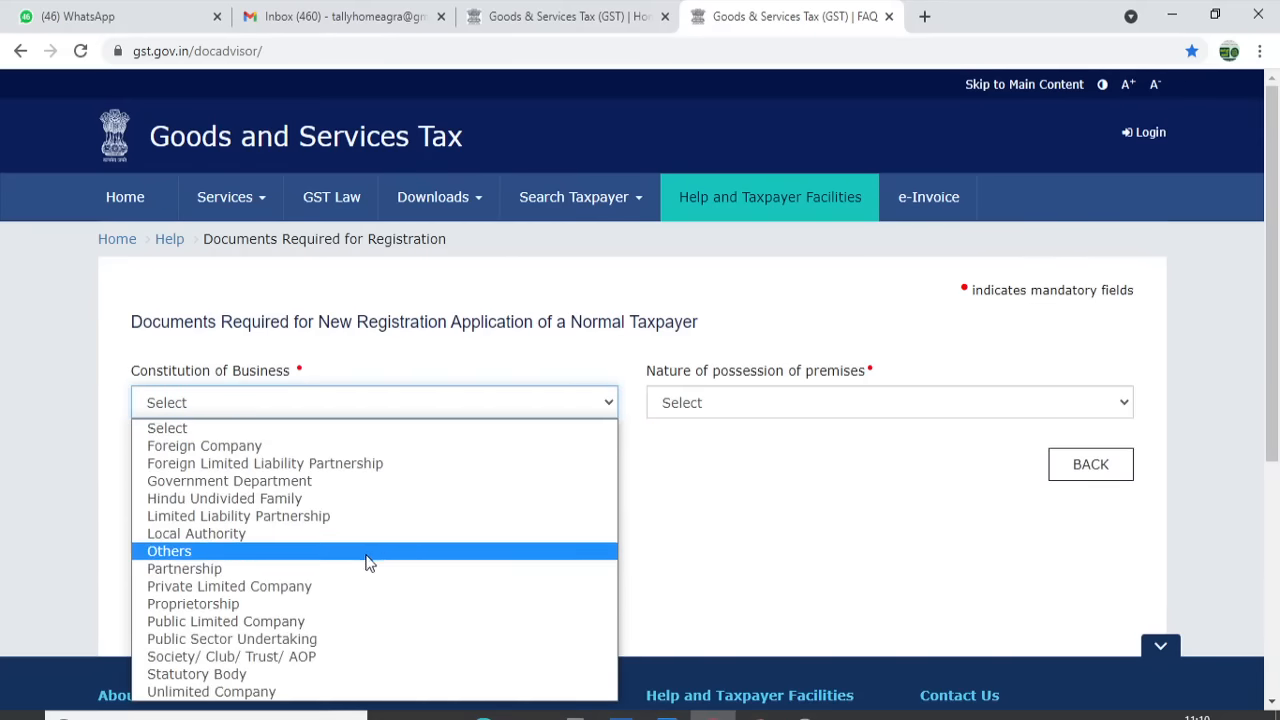
left_click(345, 568)
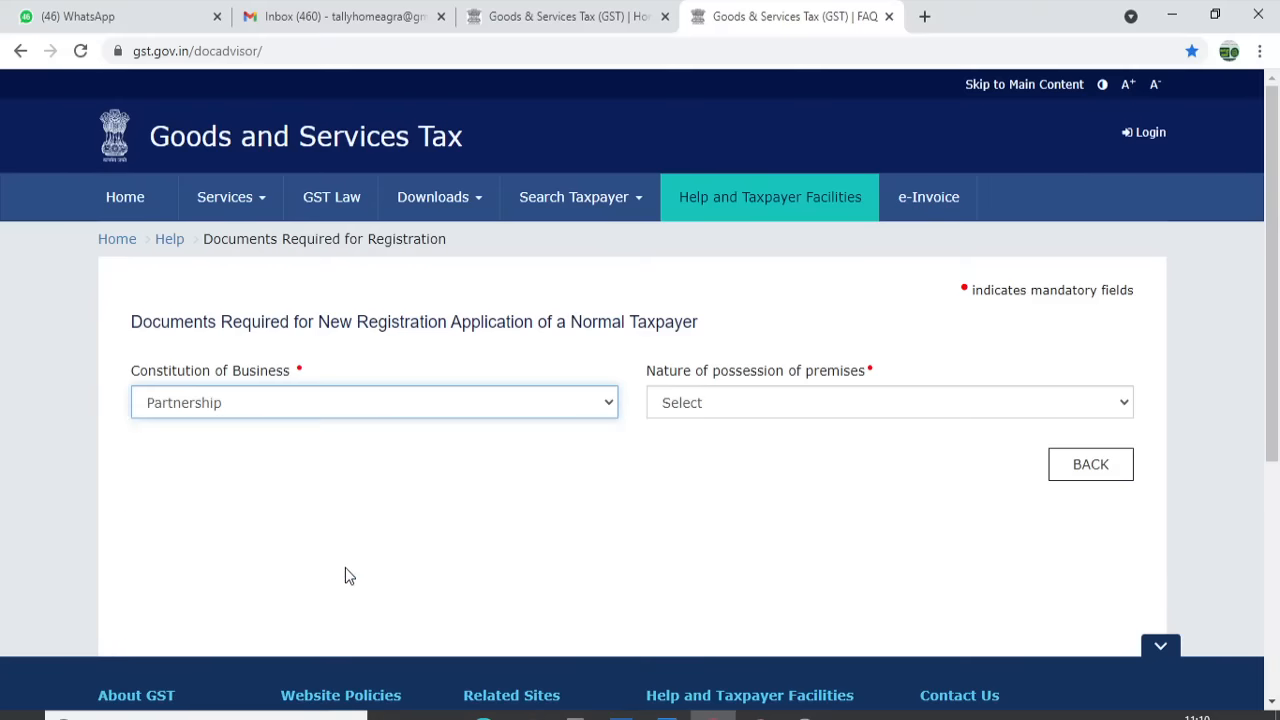
left_click(781, 403)
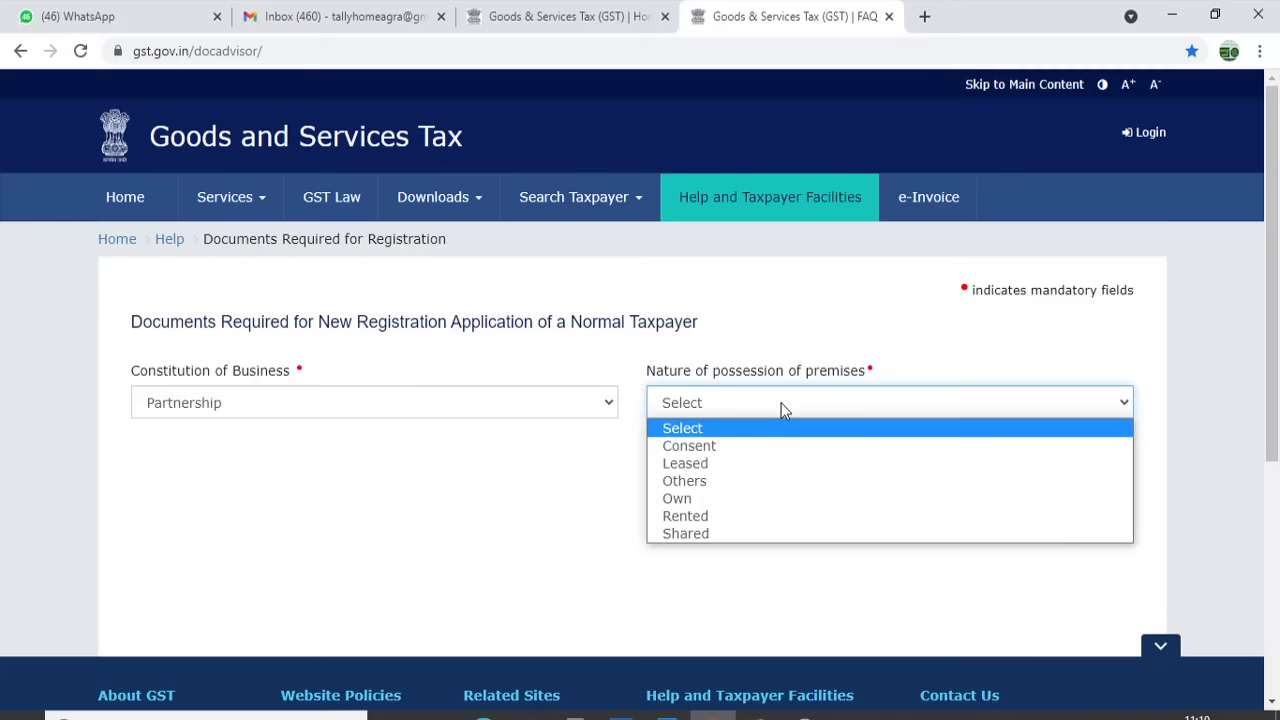
left_click(742, 447)
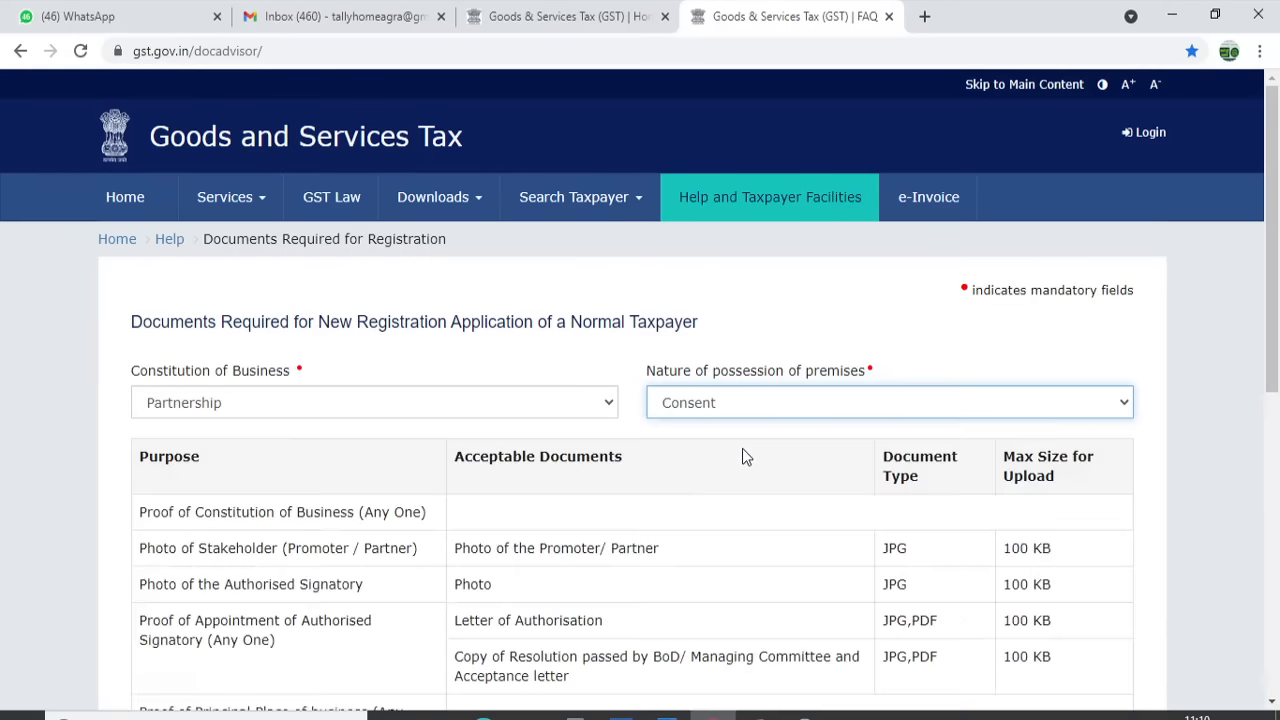
left_click_drag(1275, 370, 1278, 302)
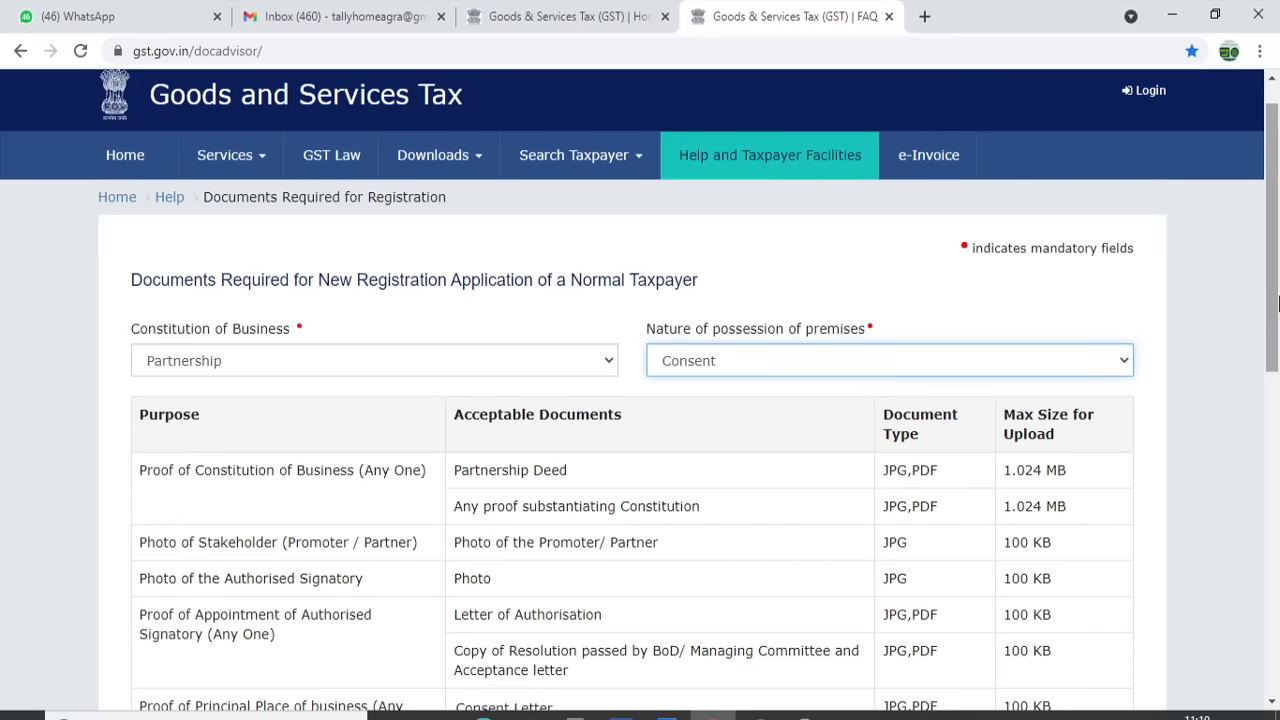
left_click(580, 8)
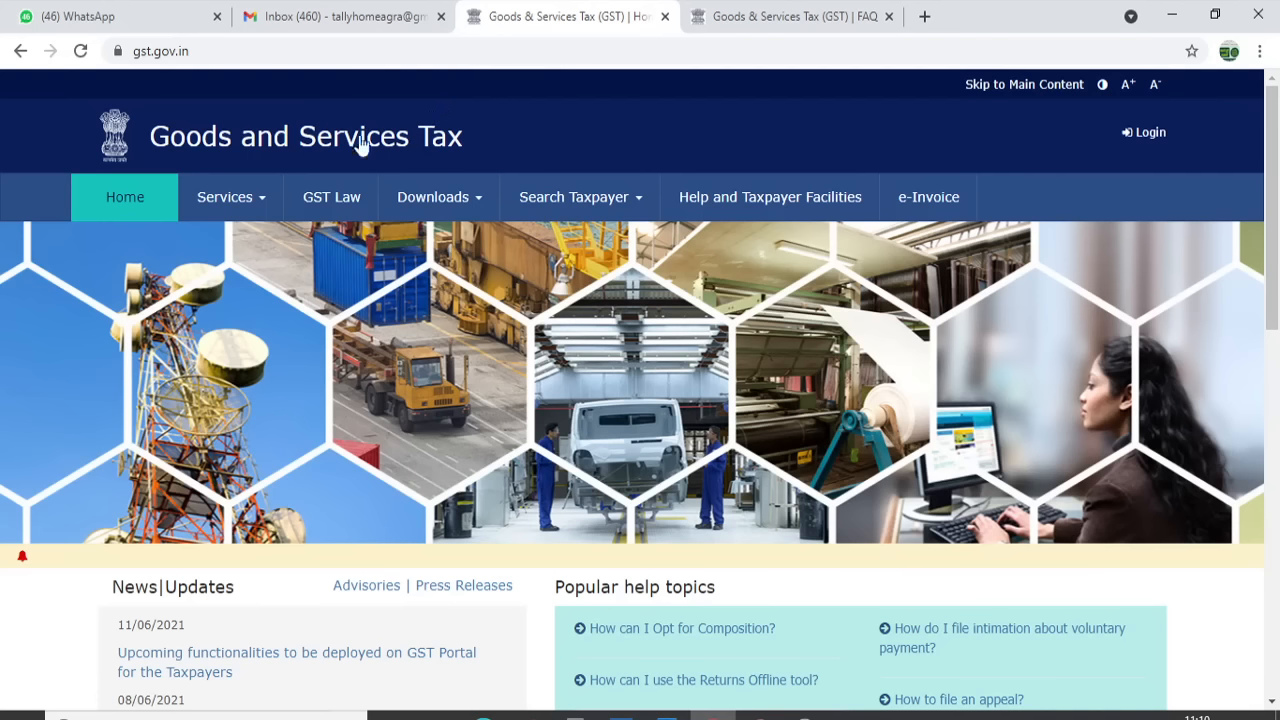
Start a New Registration from Services > Registration and apply as a Taxpayer
left_click(248, 222)
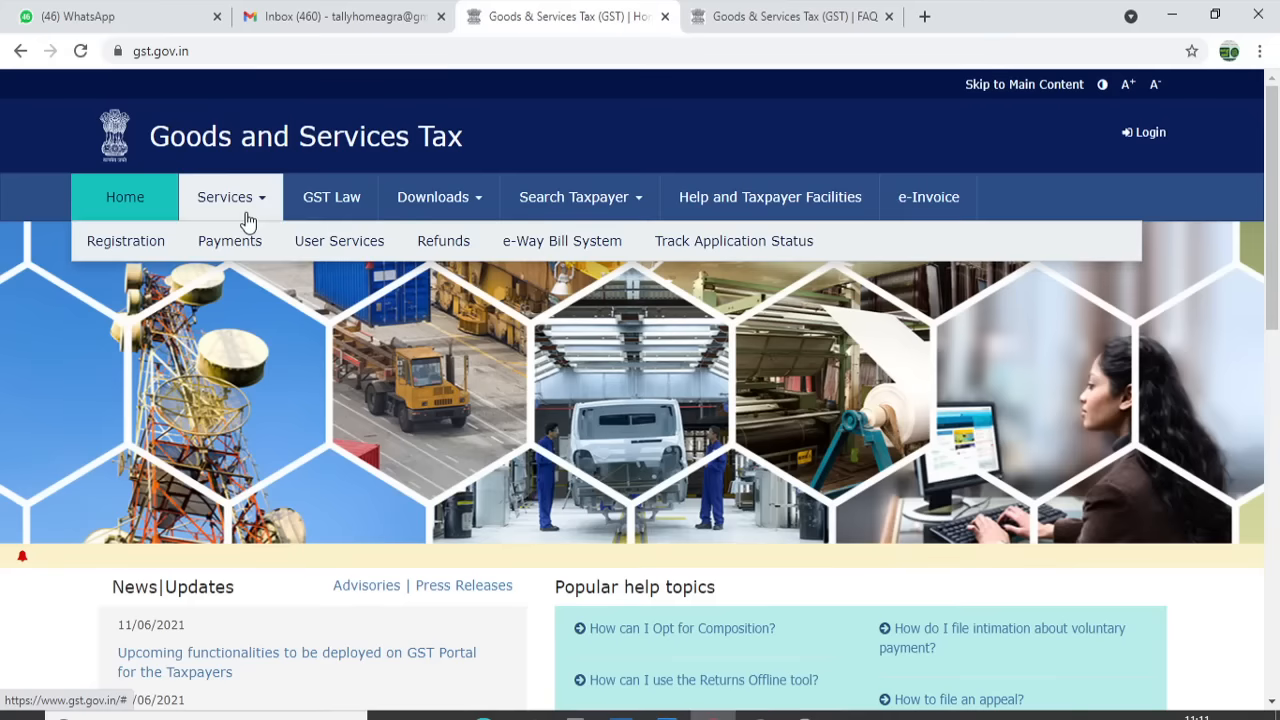
mouse_move(149, 245)
left_click(149, 280)
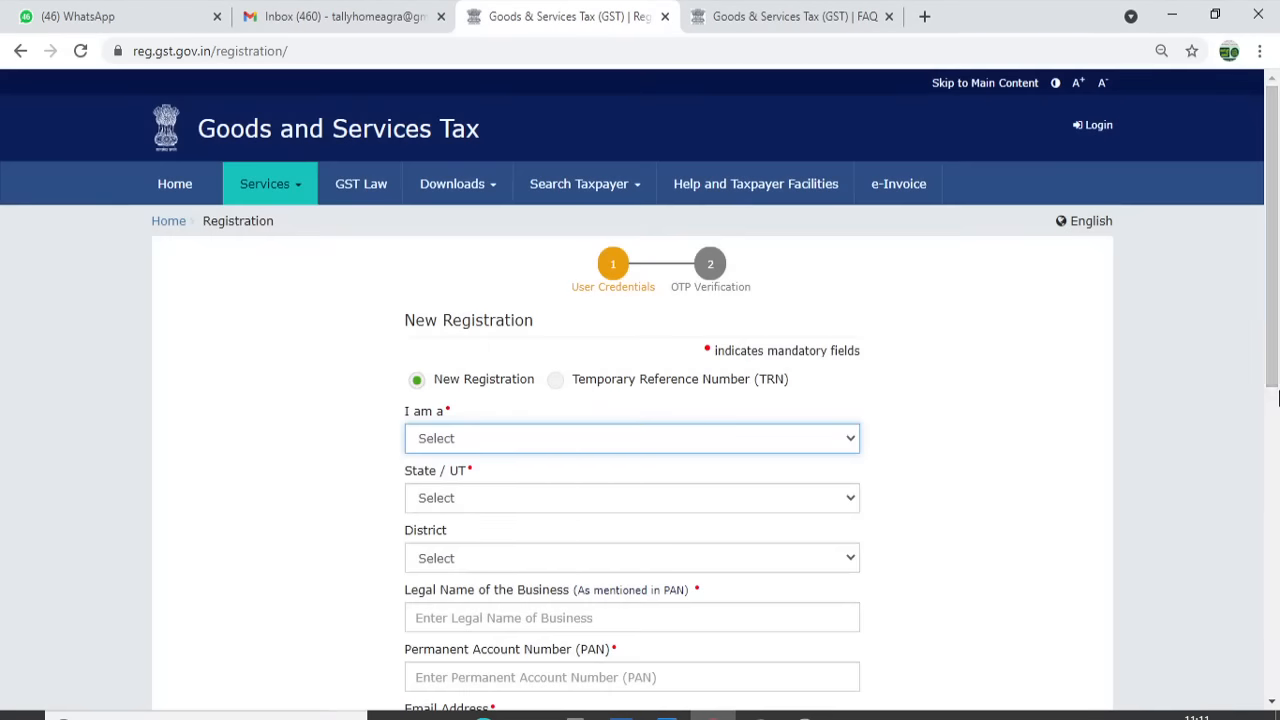
left_click(562, 447)
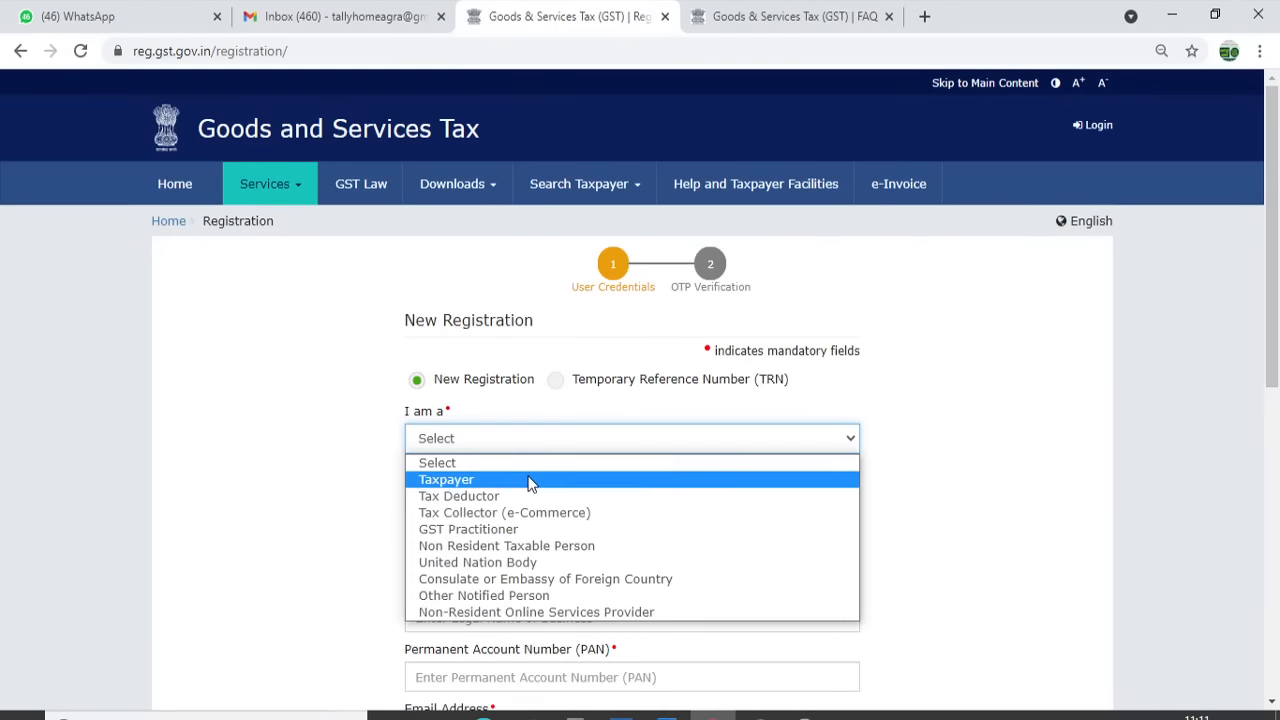
left_click(531, 481)
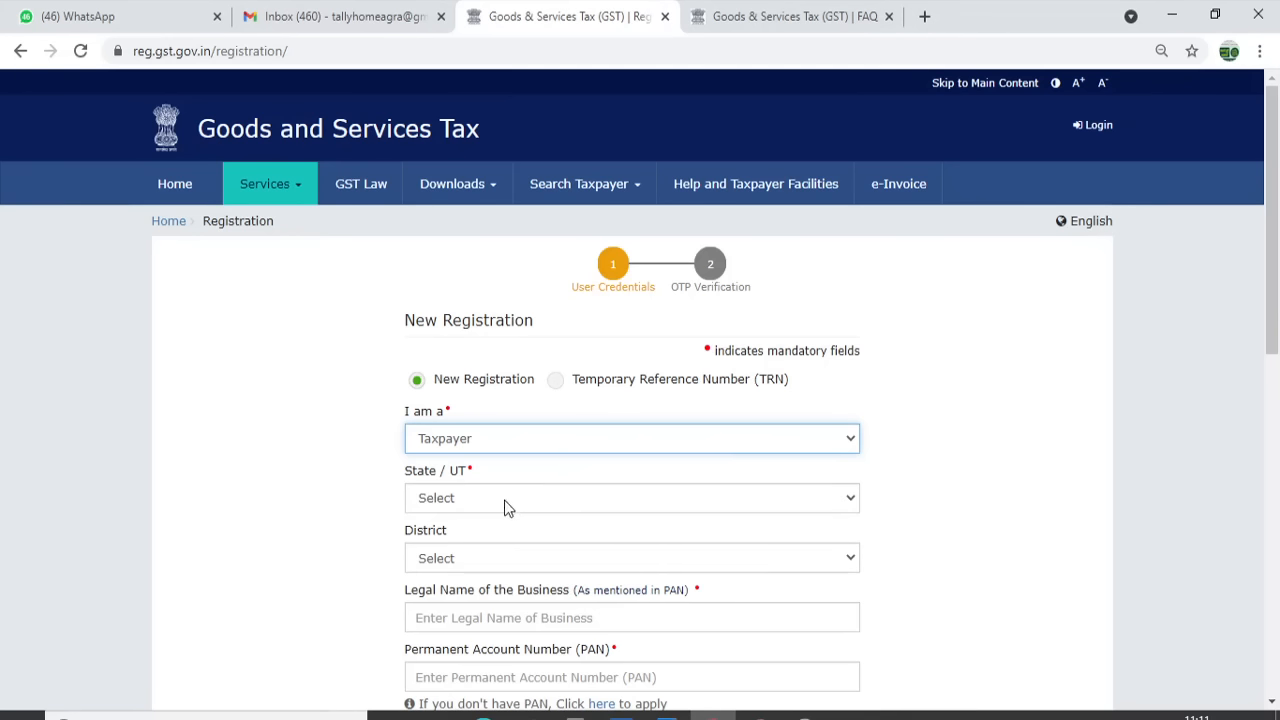
Set the State/UT to Uttar Pradesh and the district to Agra
left_click(507, 501)
left_click_drag(857, 305, 854, 460)
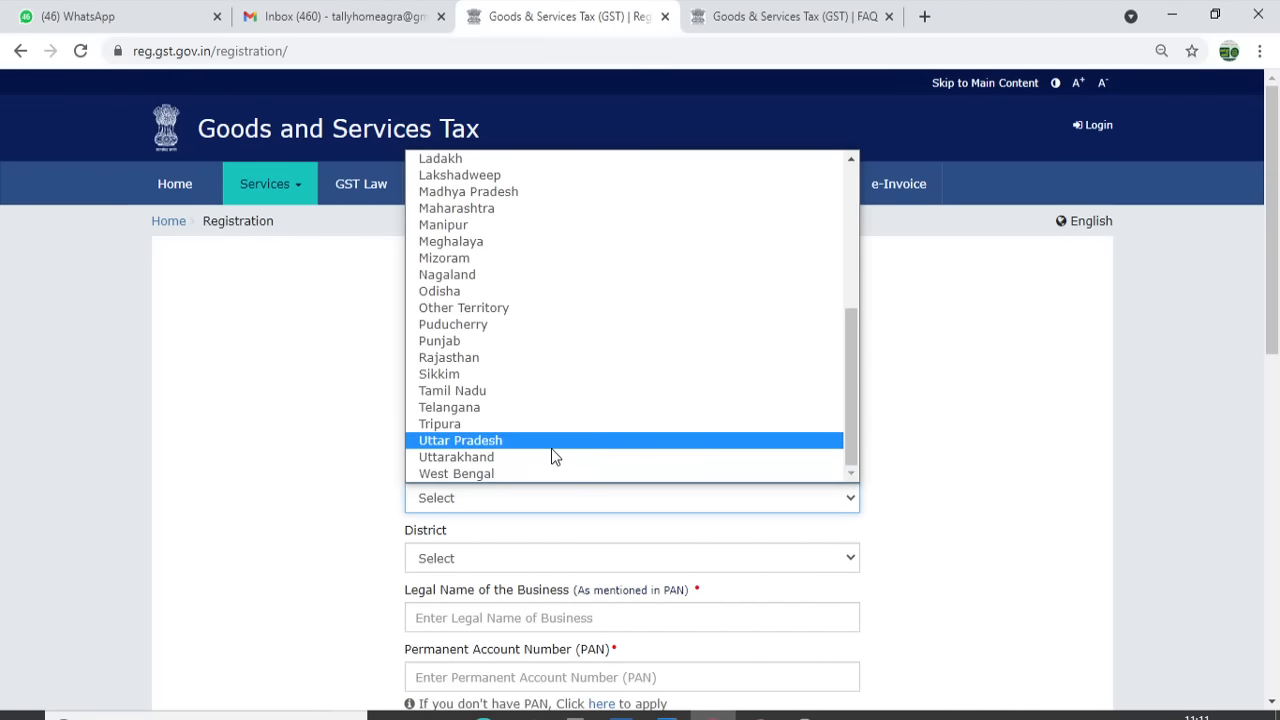
left_click(550, 447)
scroll(1276, 298, "down", 2)
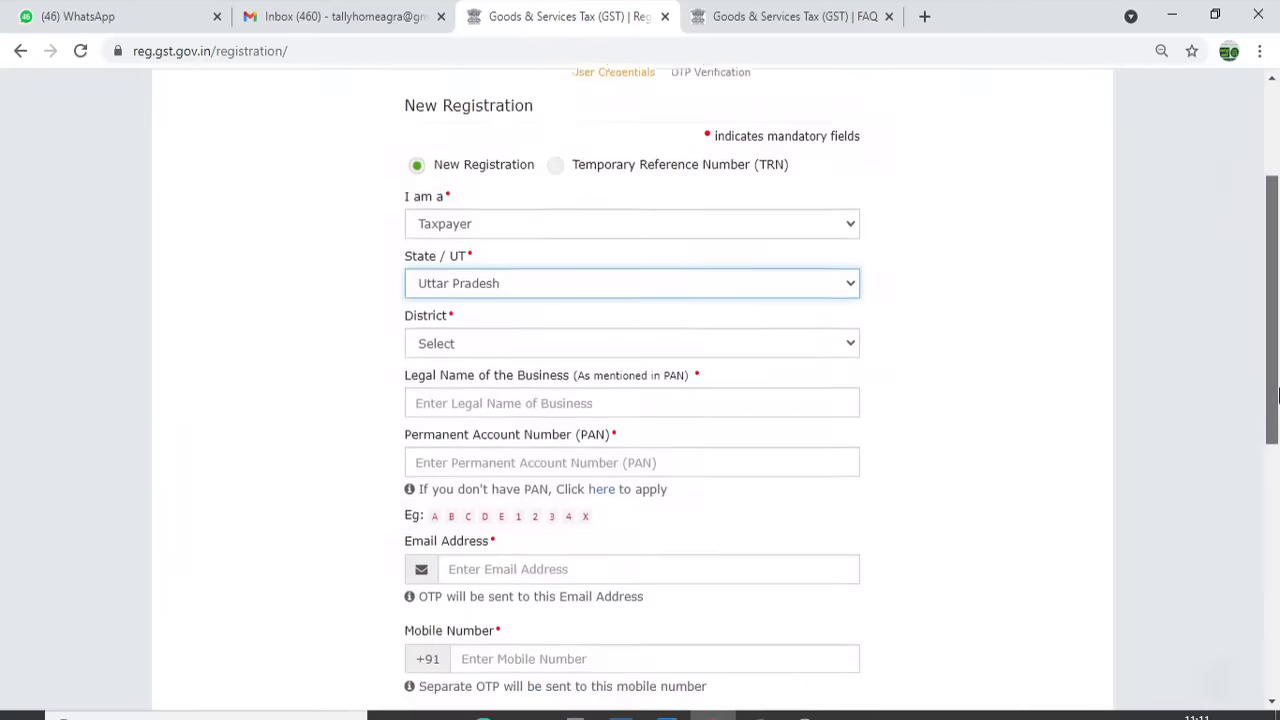
left_click(568, 327)
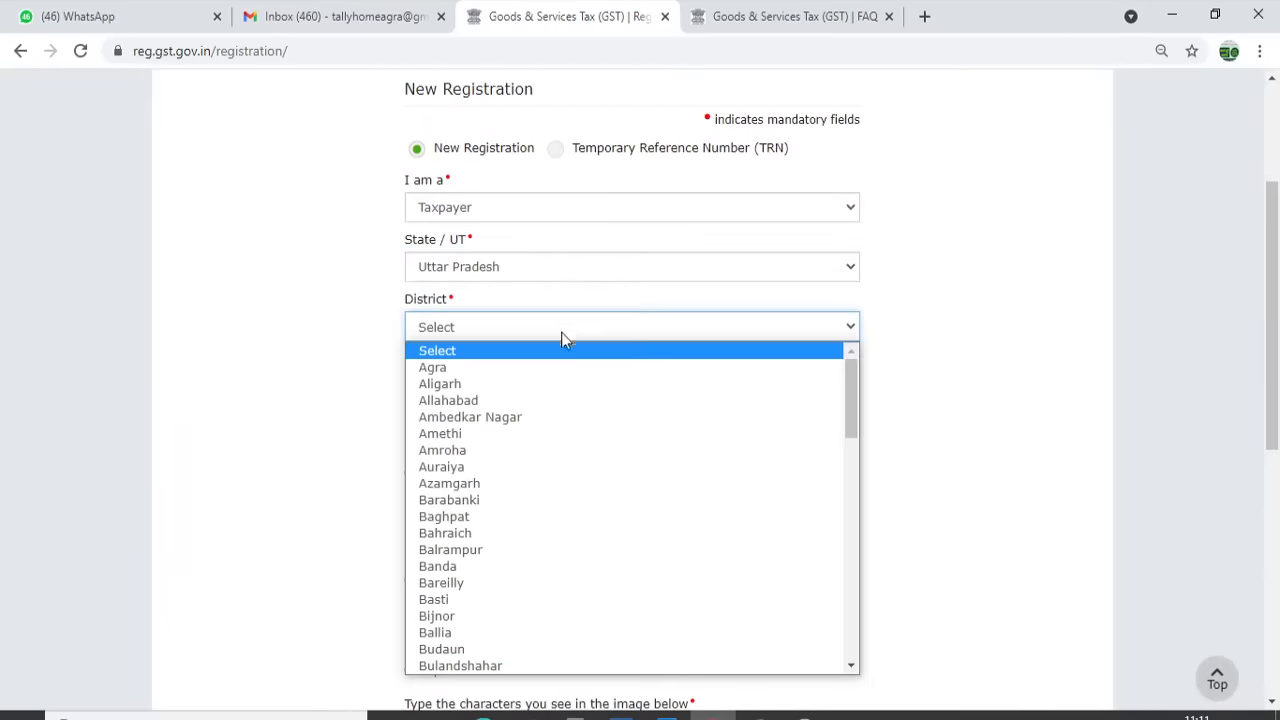
left_click(508, 369)
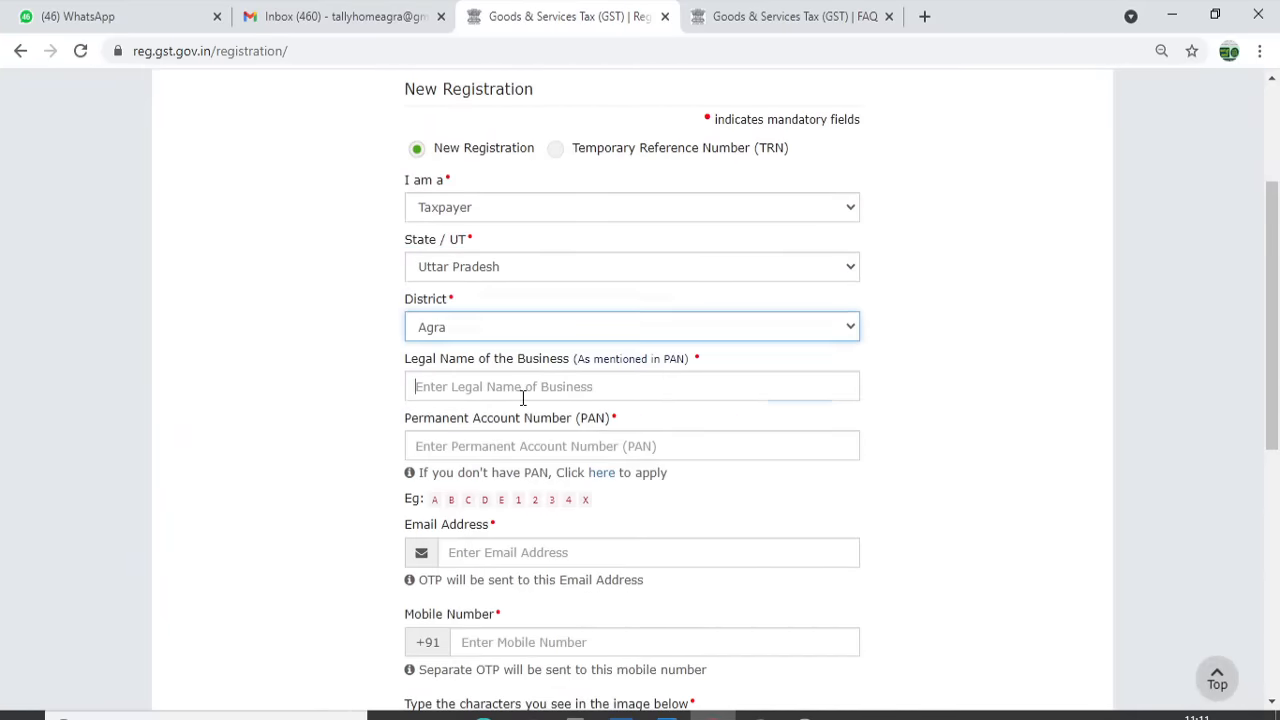
Enter the business's legal name and PAN
left_click(522, 396)
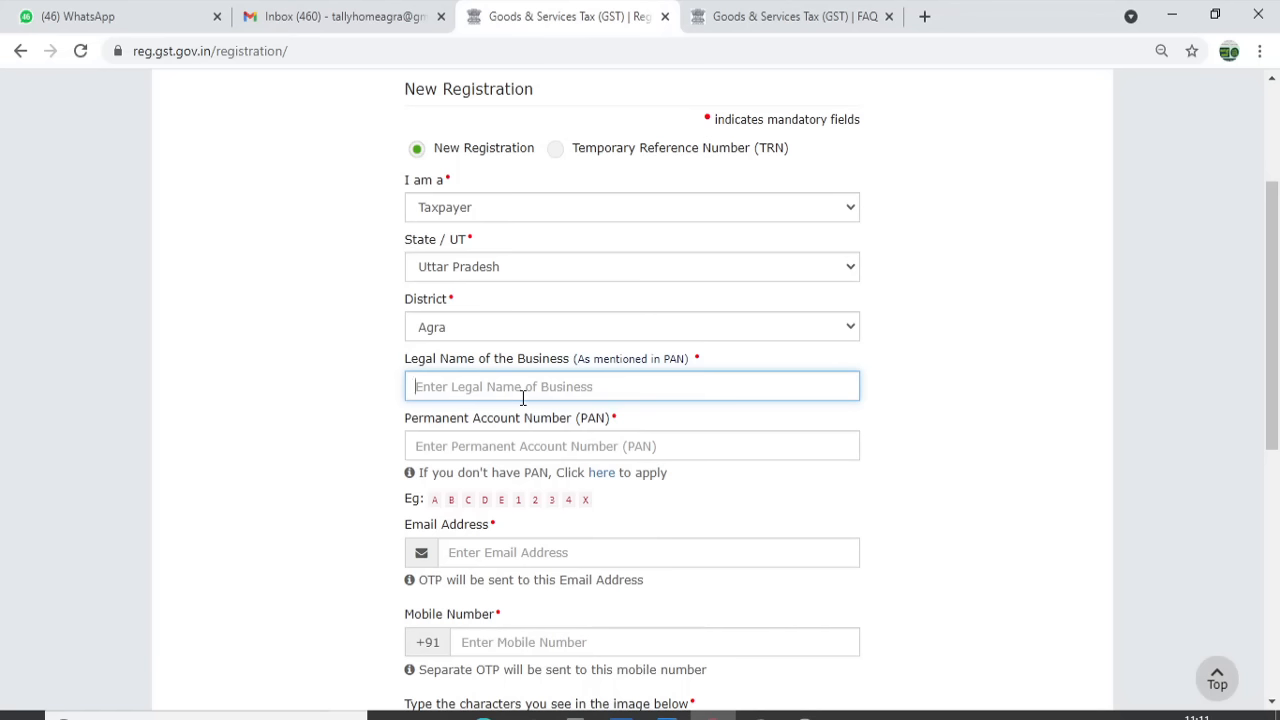
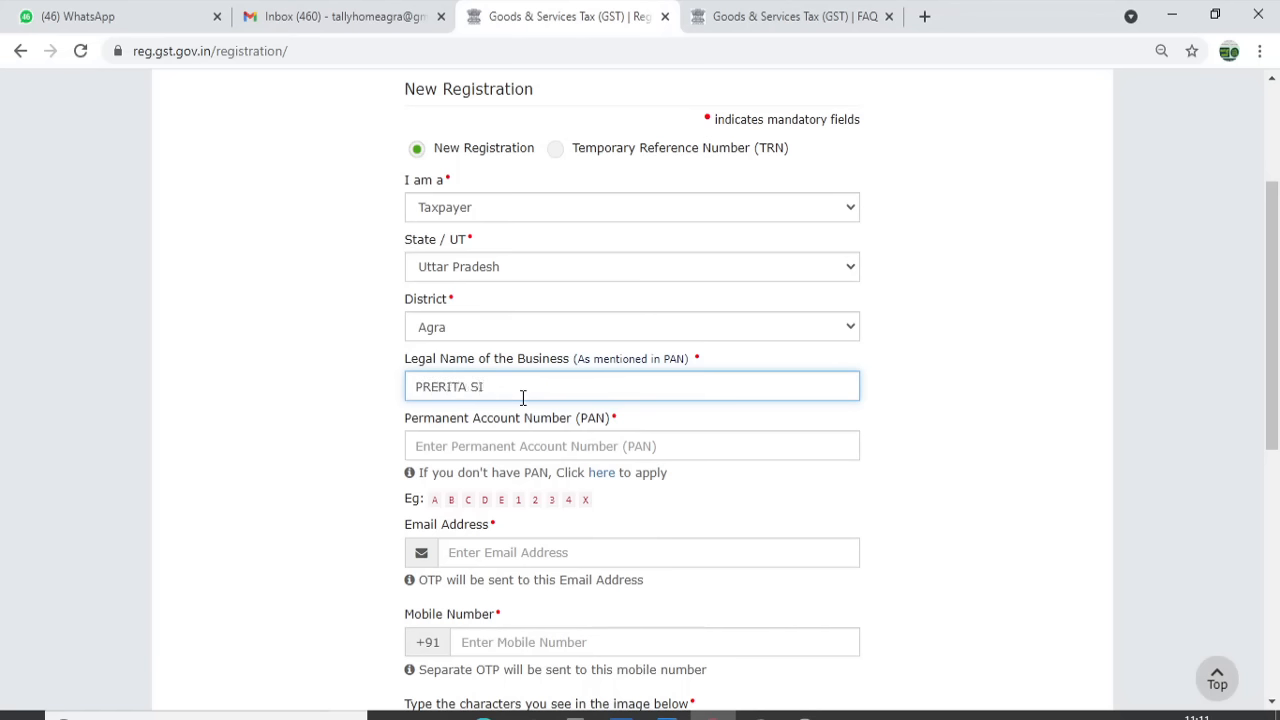
key("Tab")
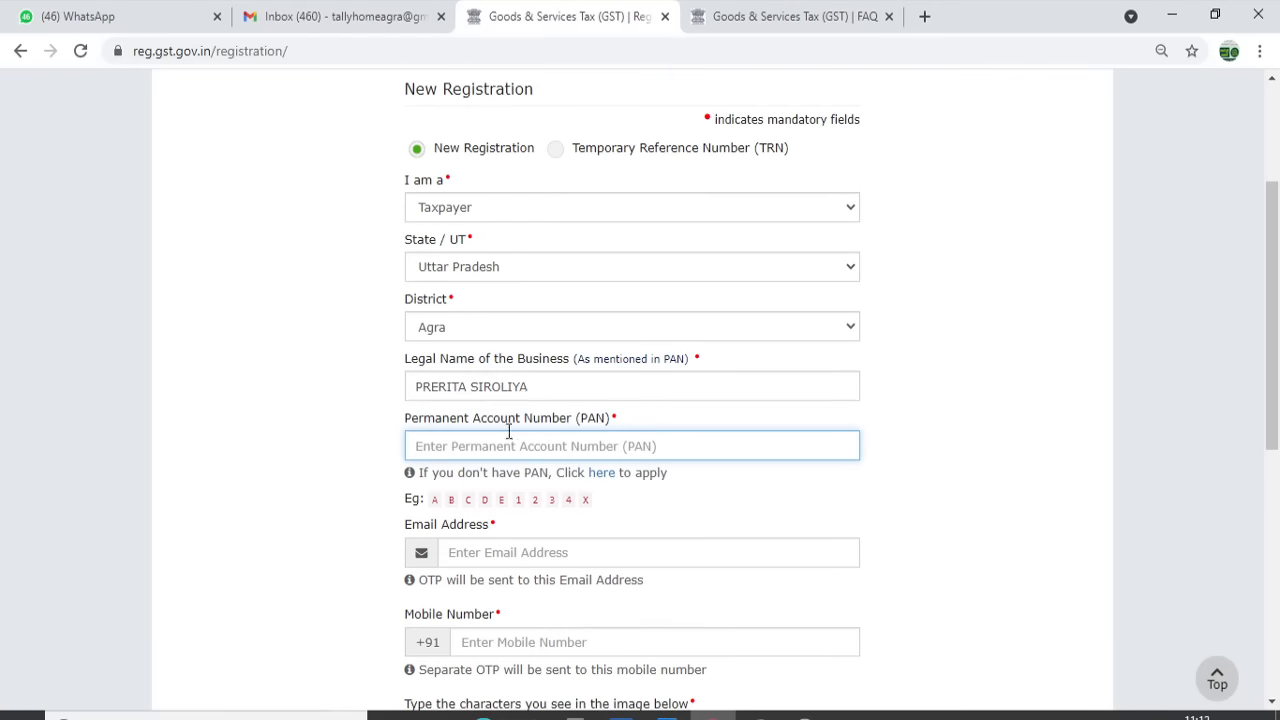
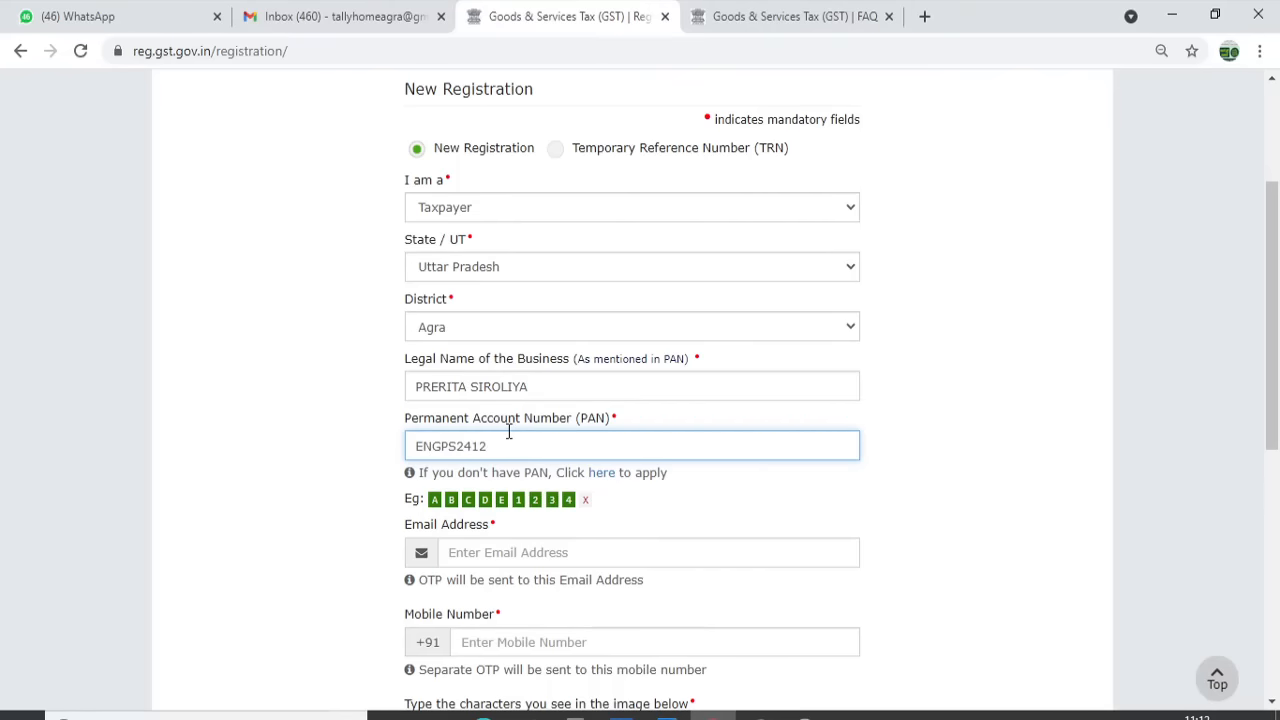
left_click(1010, 455)
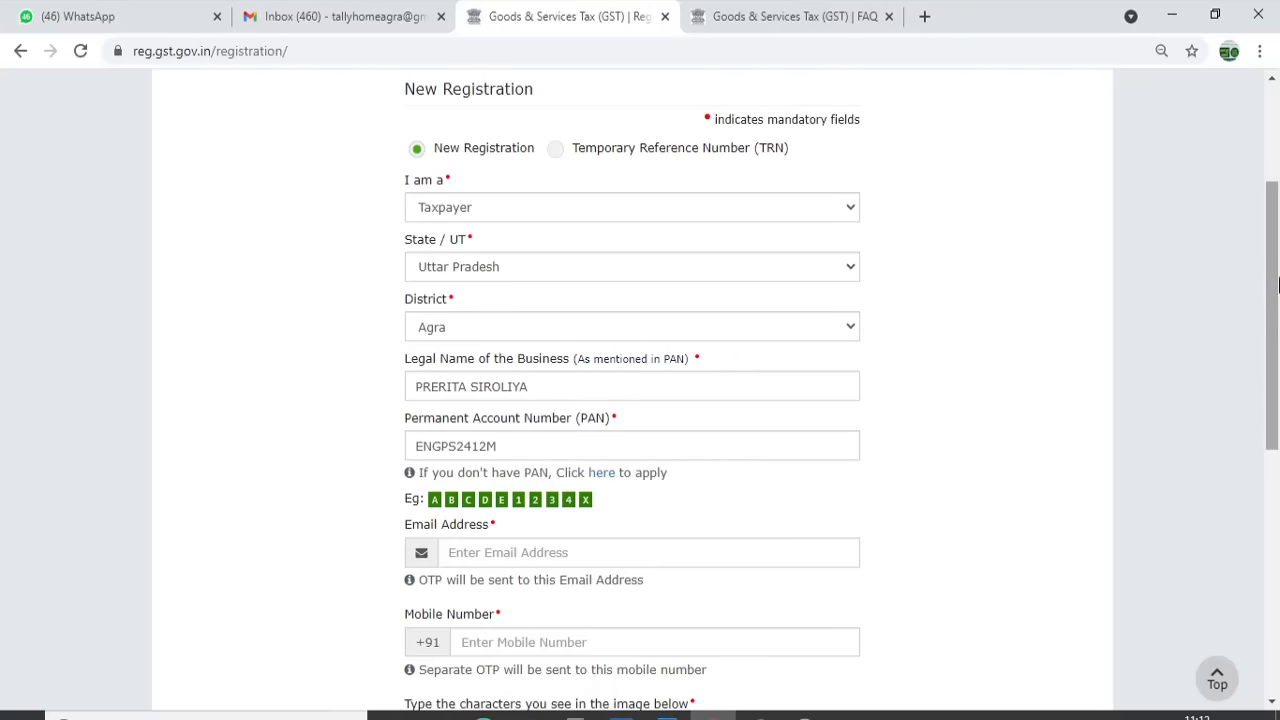
Fill in the contact e-mail, mobile number and captcha, and submit for OTP verification
left_click_drag(1273, 285, 1273, 366)
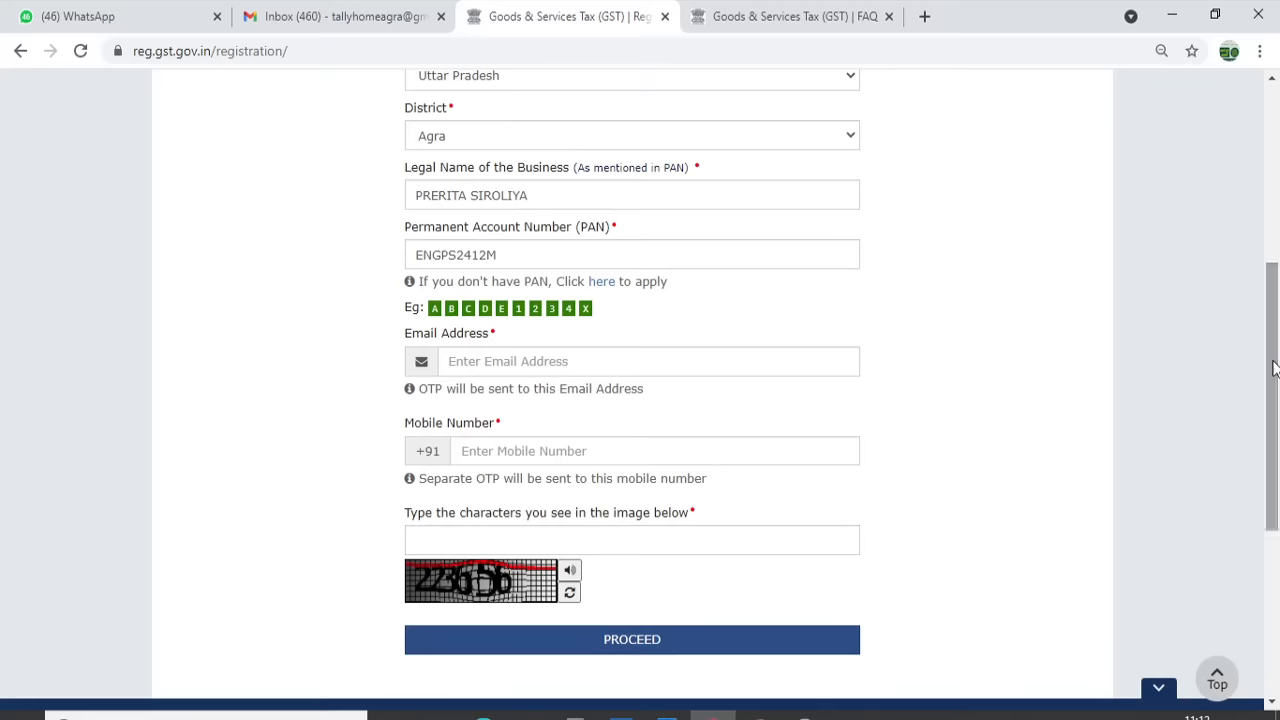
left_click(666, 367)
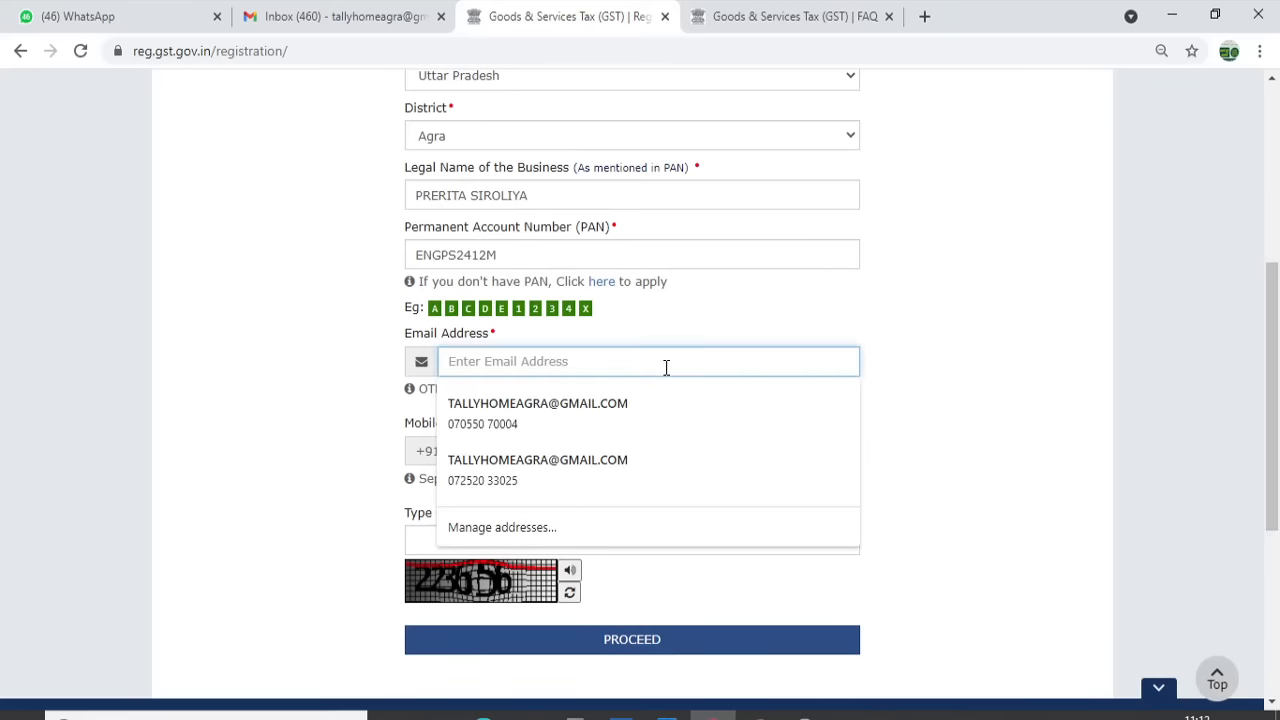
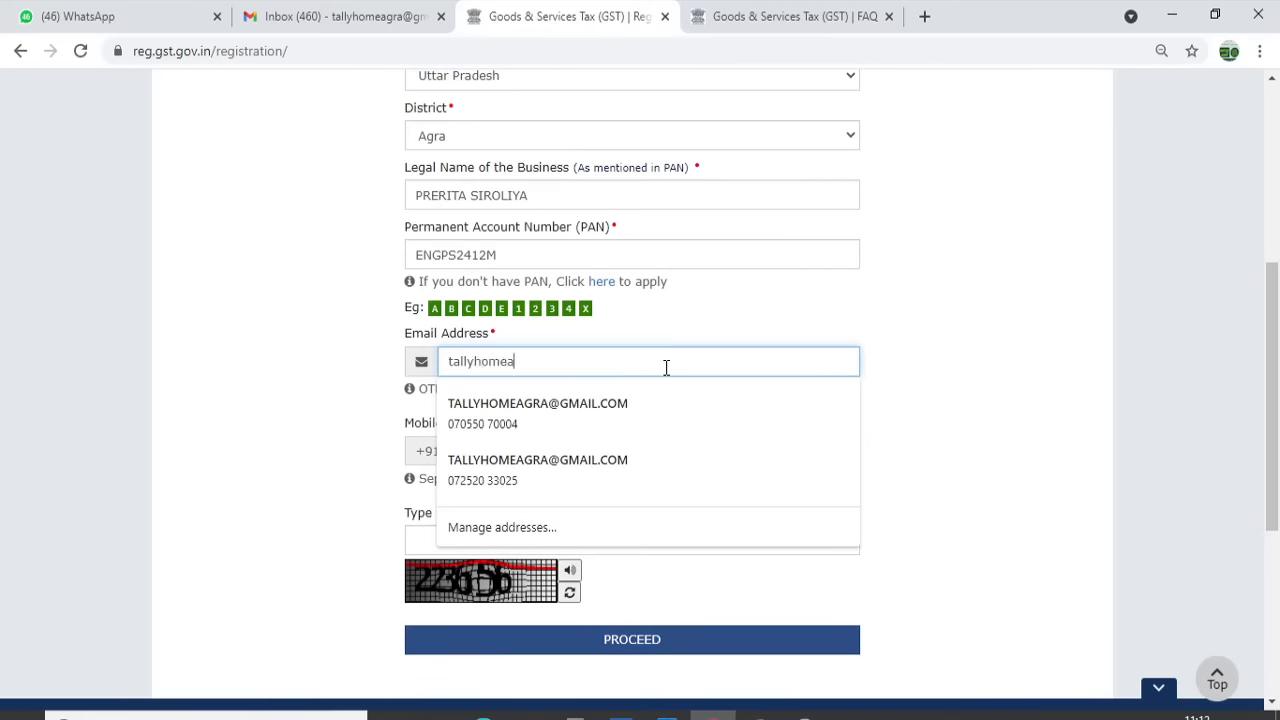
key("Tab")
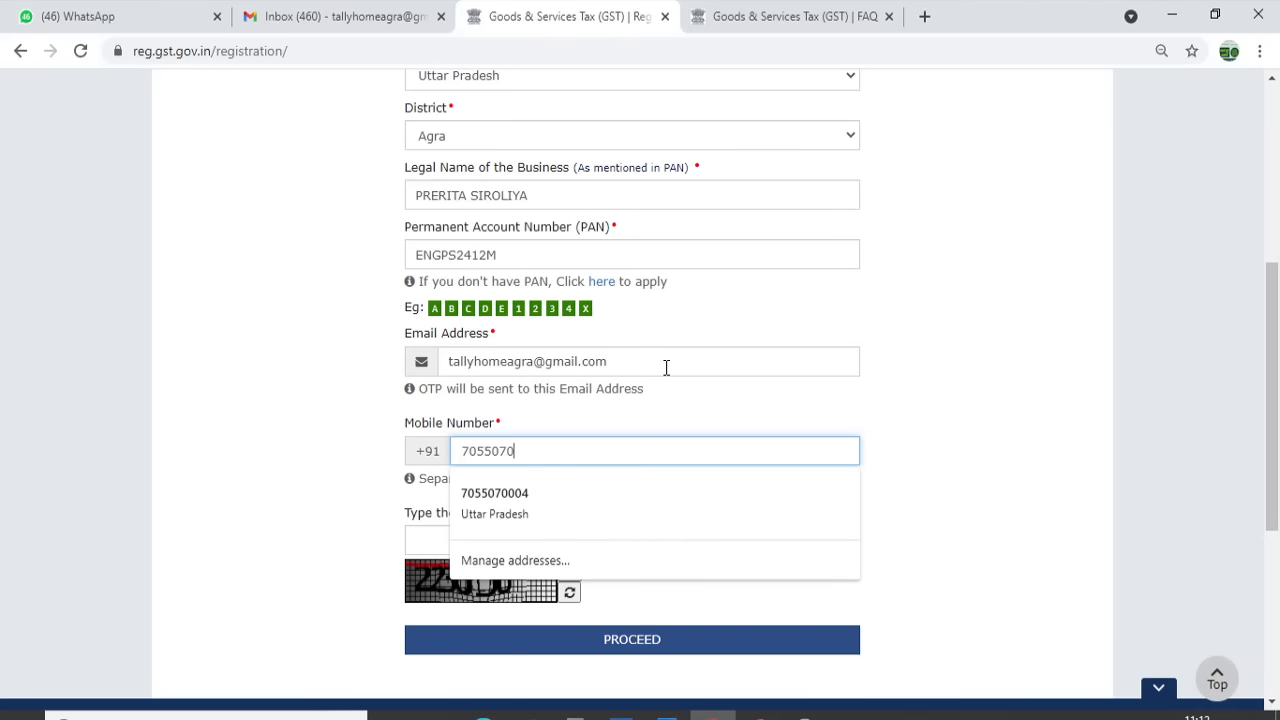
key("Tab")
type("223656")
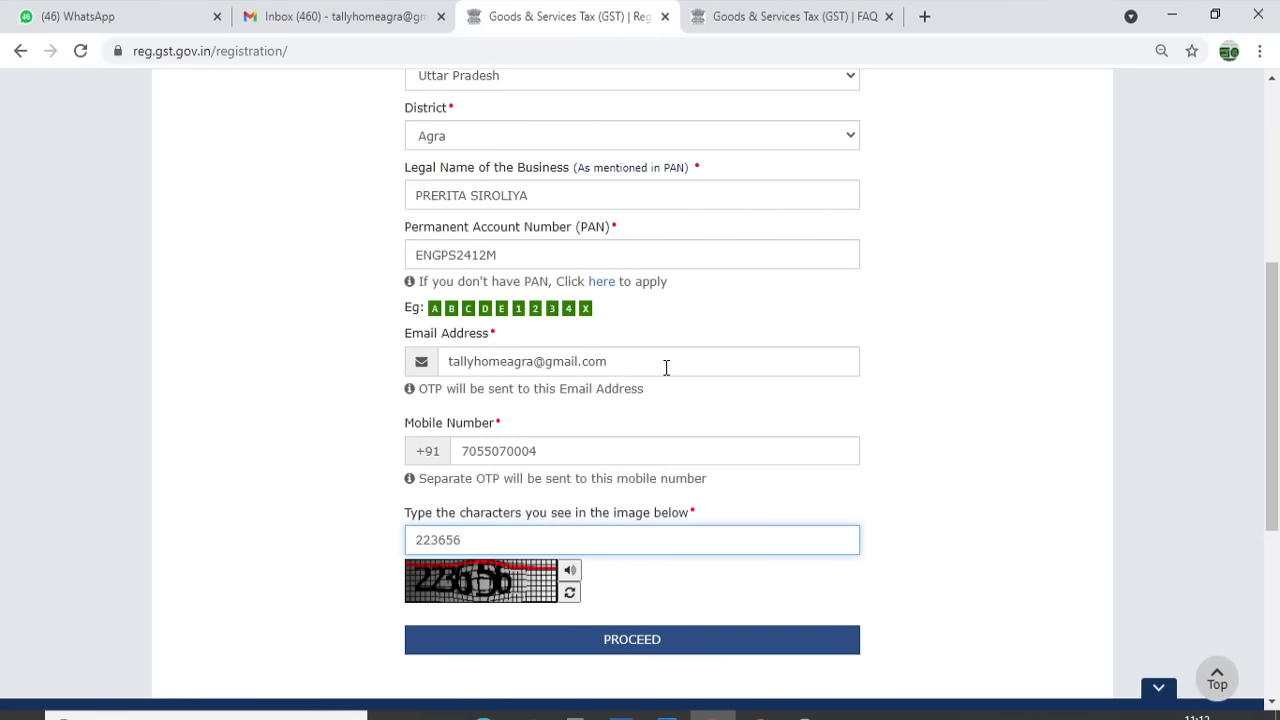
left_click(757, 640)
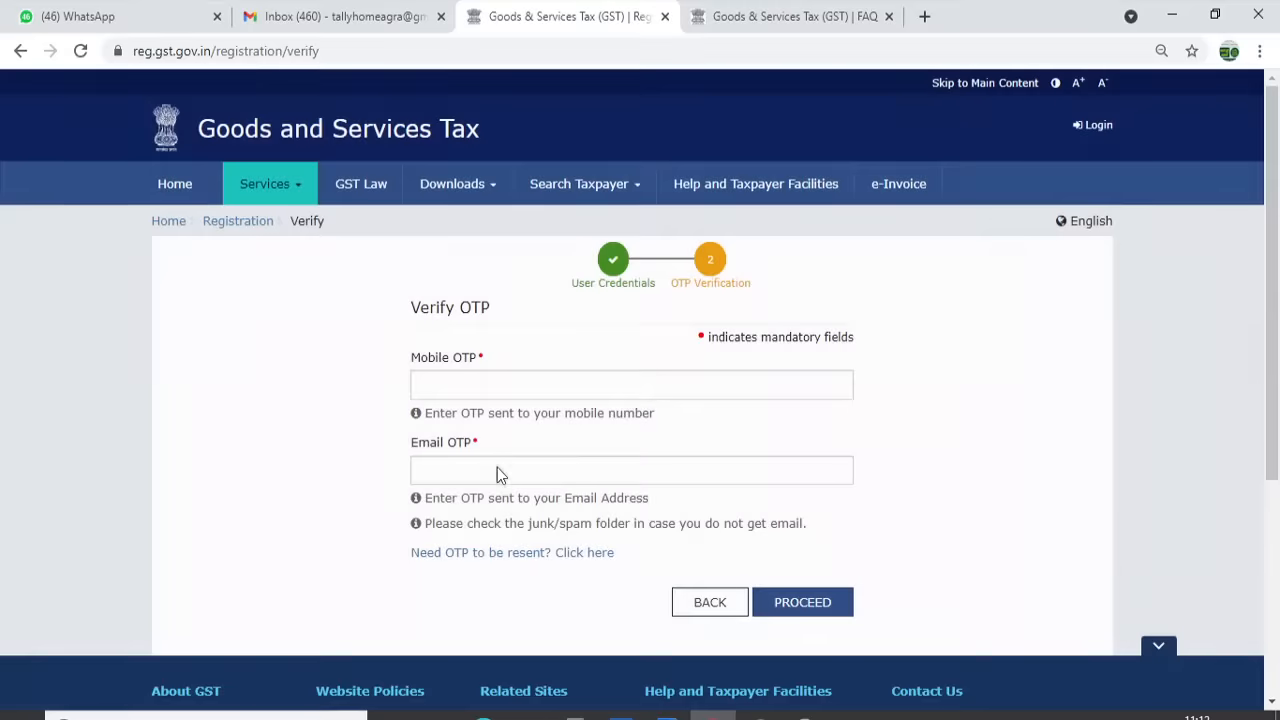
Refresh the Gmail inbox, open the OTP for Validation e-mail and select the OTP
left_click(365, 10)
left_click(105, 225)
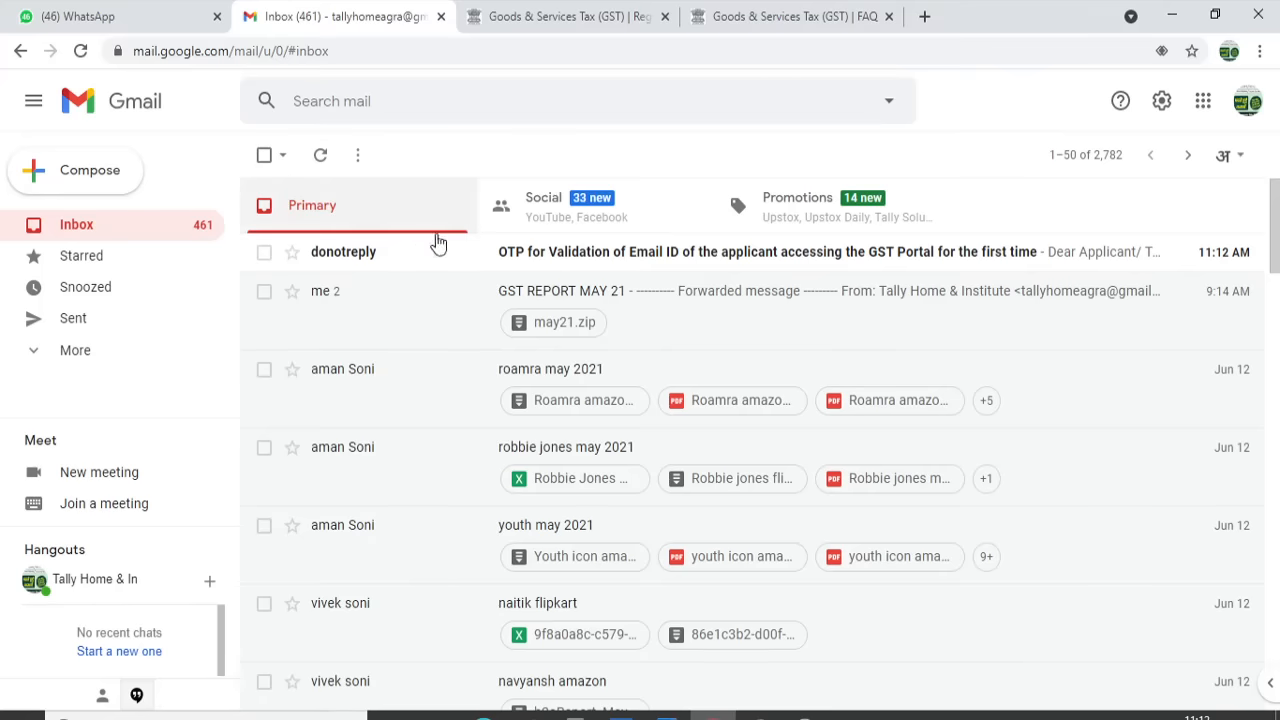
left_click(600, 256)
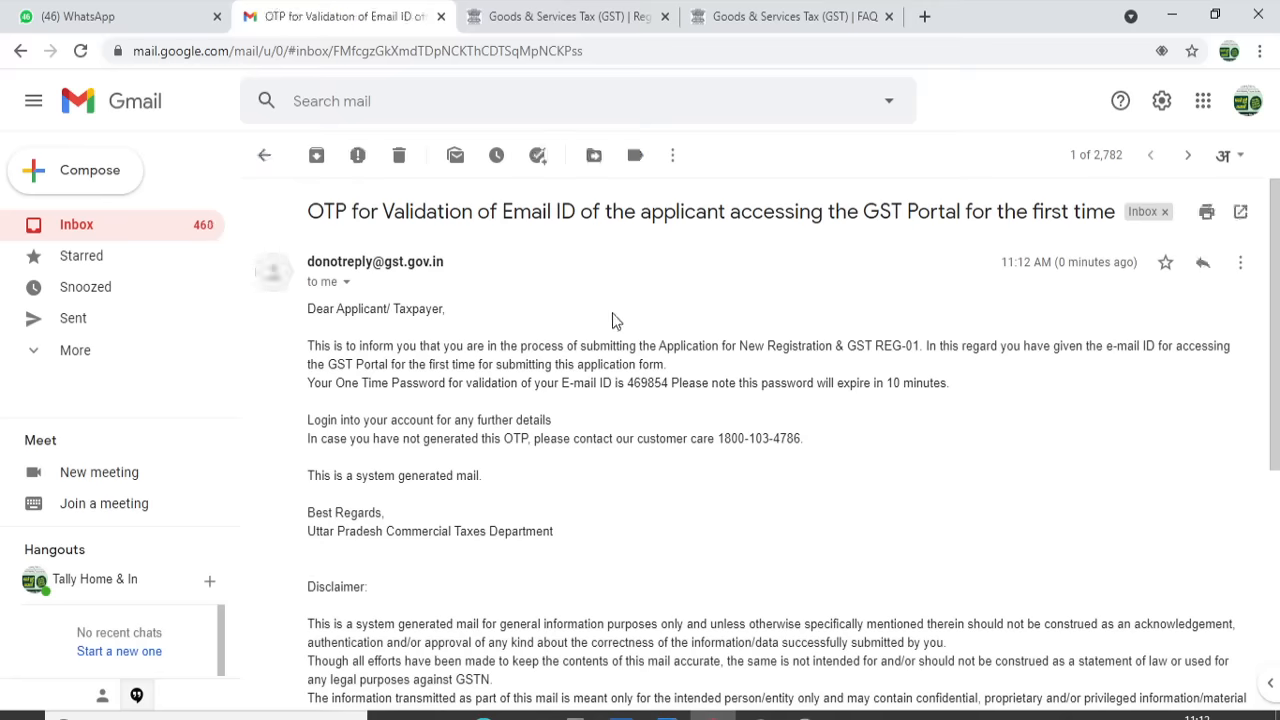
double_click(652, 383)
left_click(652, 383)
Paste the e-mail OTP, enter the mobile OTP and submit Part A
left_click(545, 16)
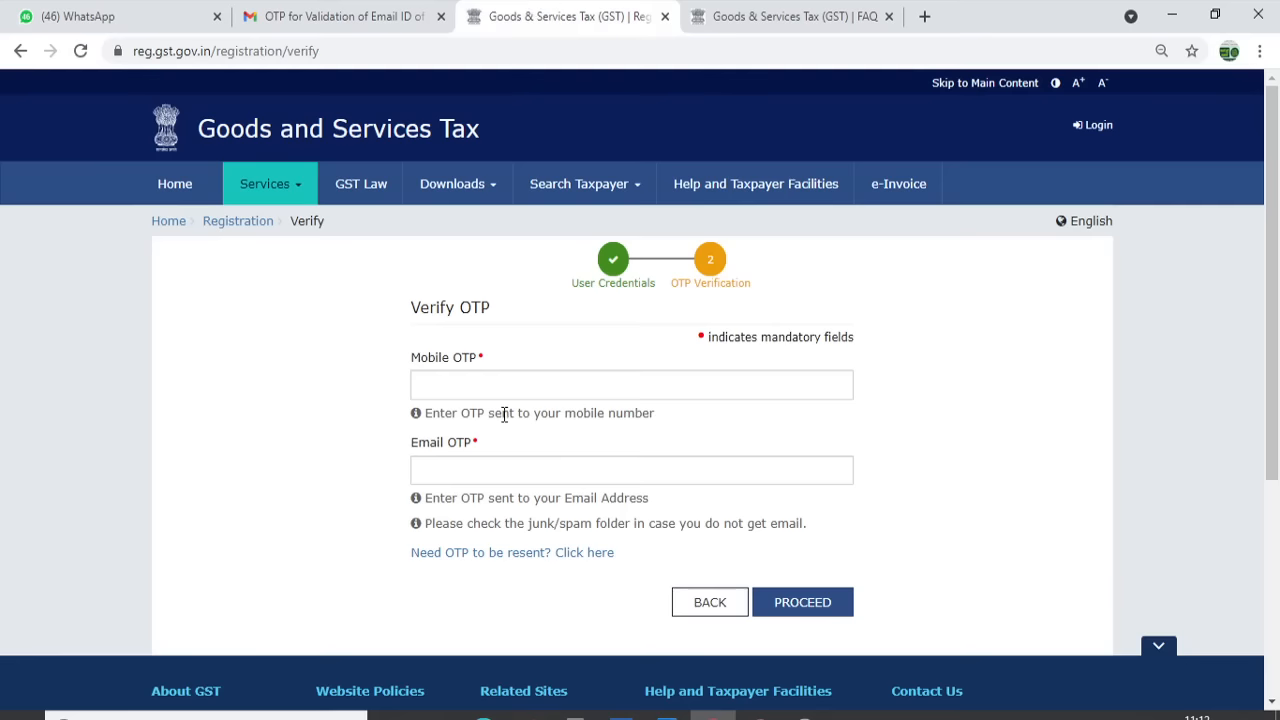
left_click(476, 468)
key("ctrl+v")
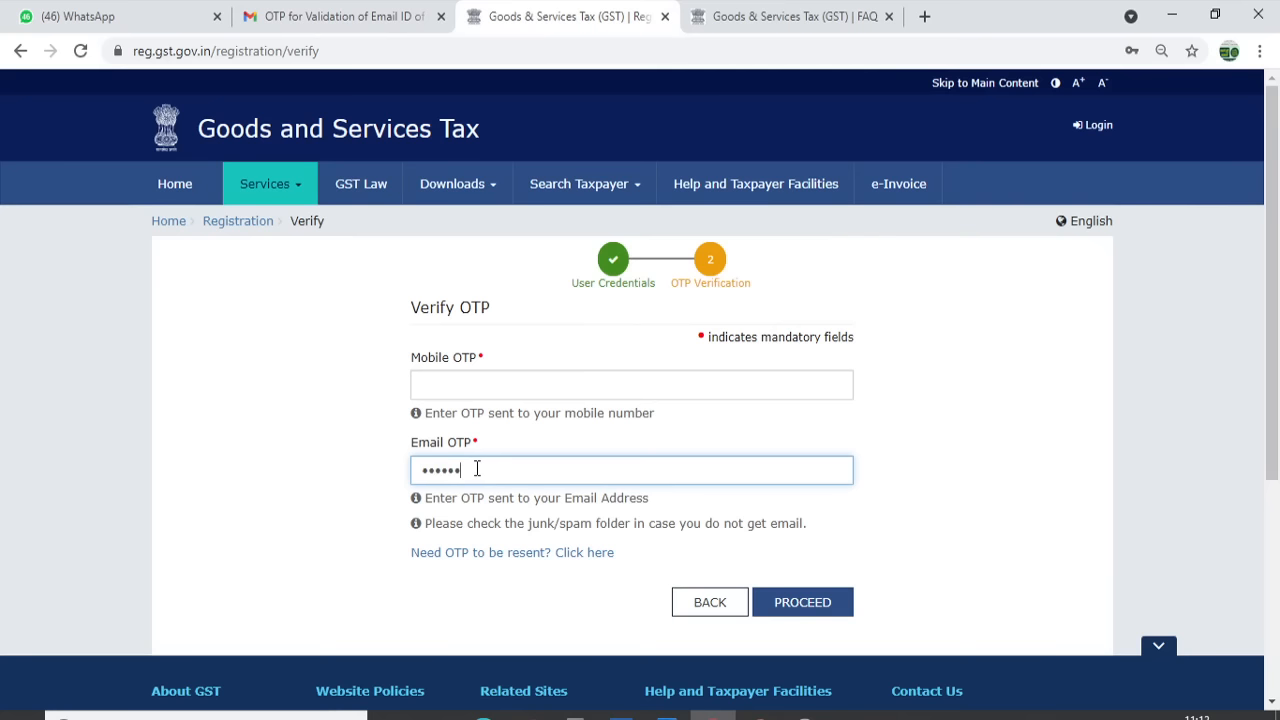
left_click(447, 383)
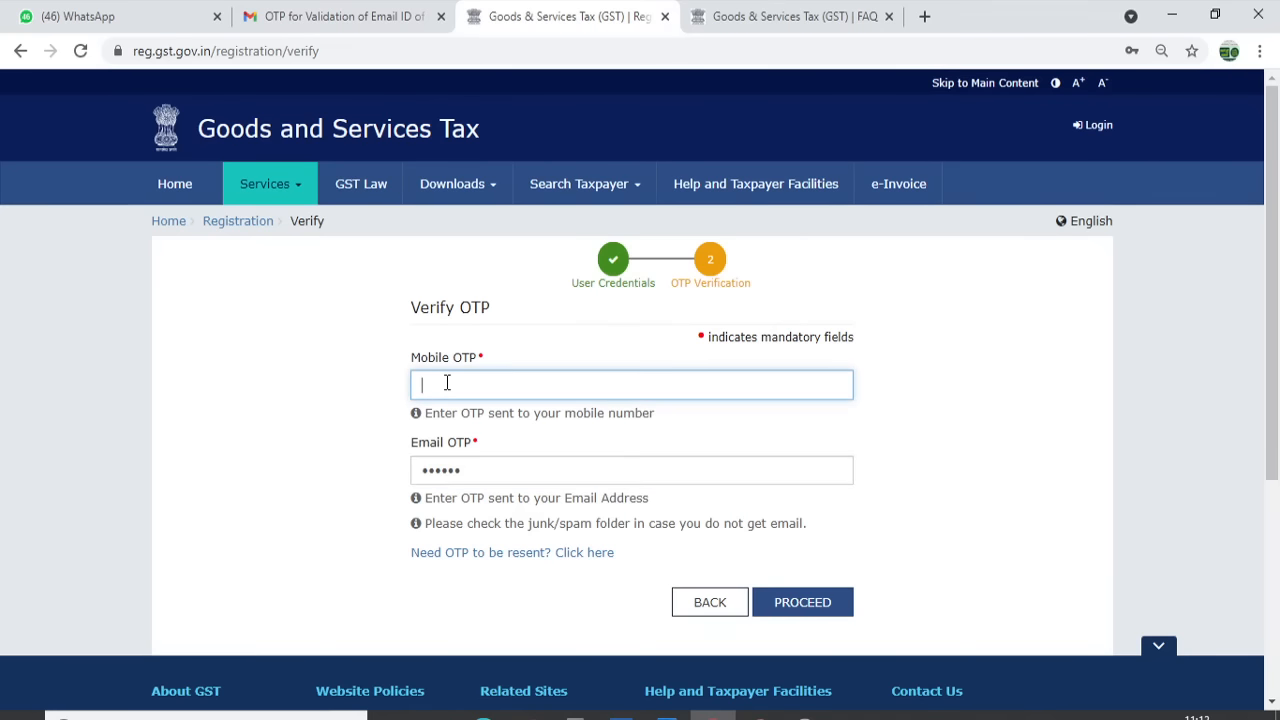
type("******")
left_click(817, 613)
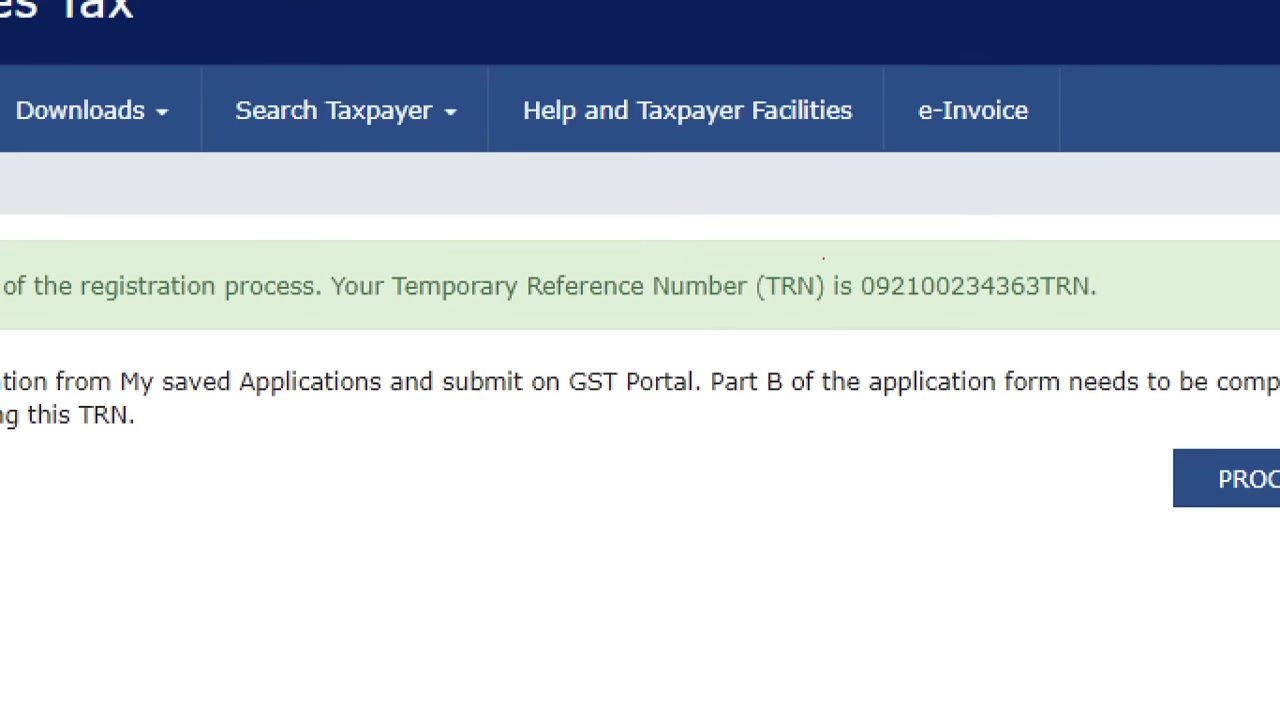
Continue from the TRN success page to the TRN login form
mouse_move(741, 243)
left_mouse_down()
mouse_move(1080, 324)
mouse_move(1159, 326)
left_mouse_up()
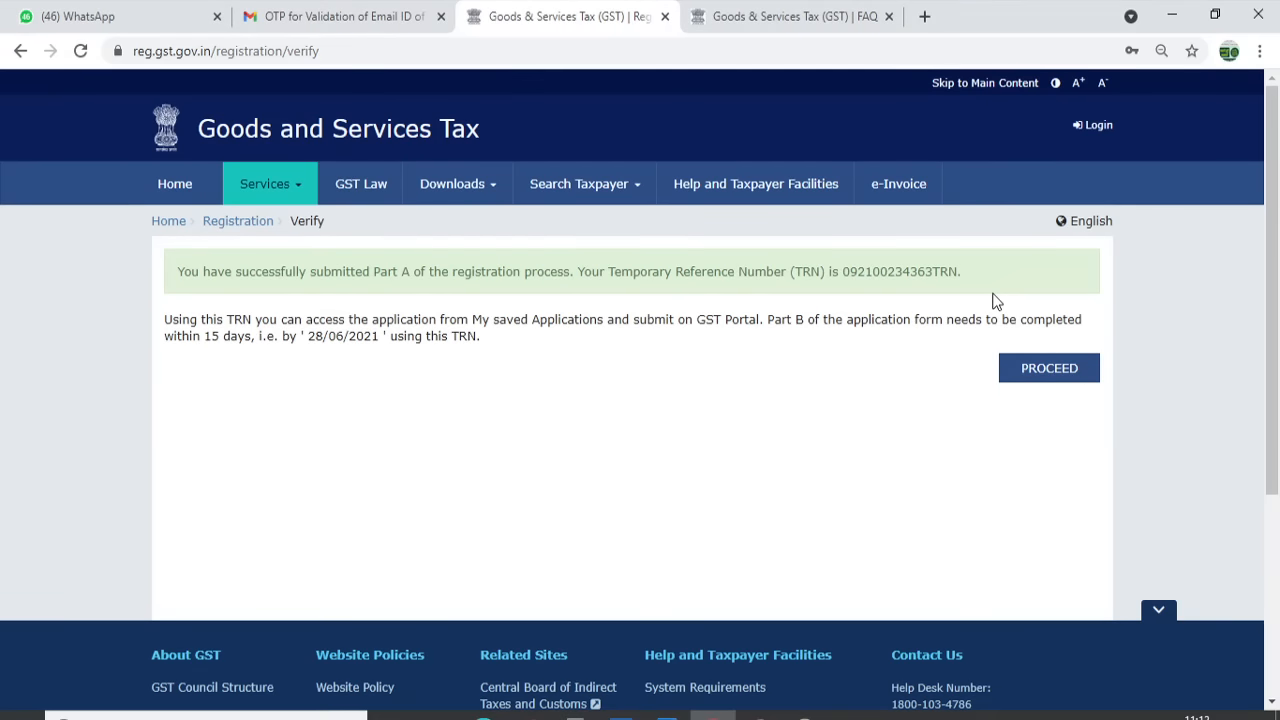
left_click(1038, 366)
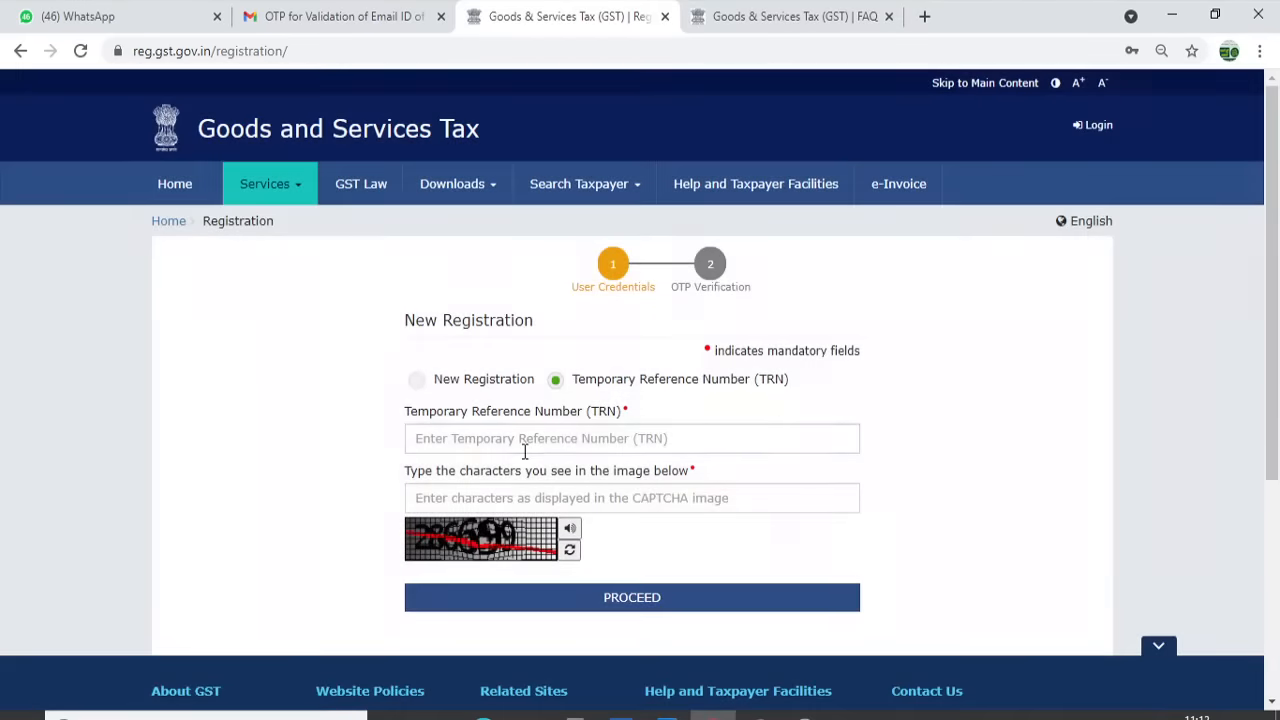
left_click(521, 440)
Reload Gmail, open the 'Application for New Registration' e-mail and copy the Temporary Reference Number
left_click(250, 16)
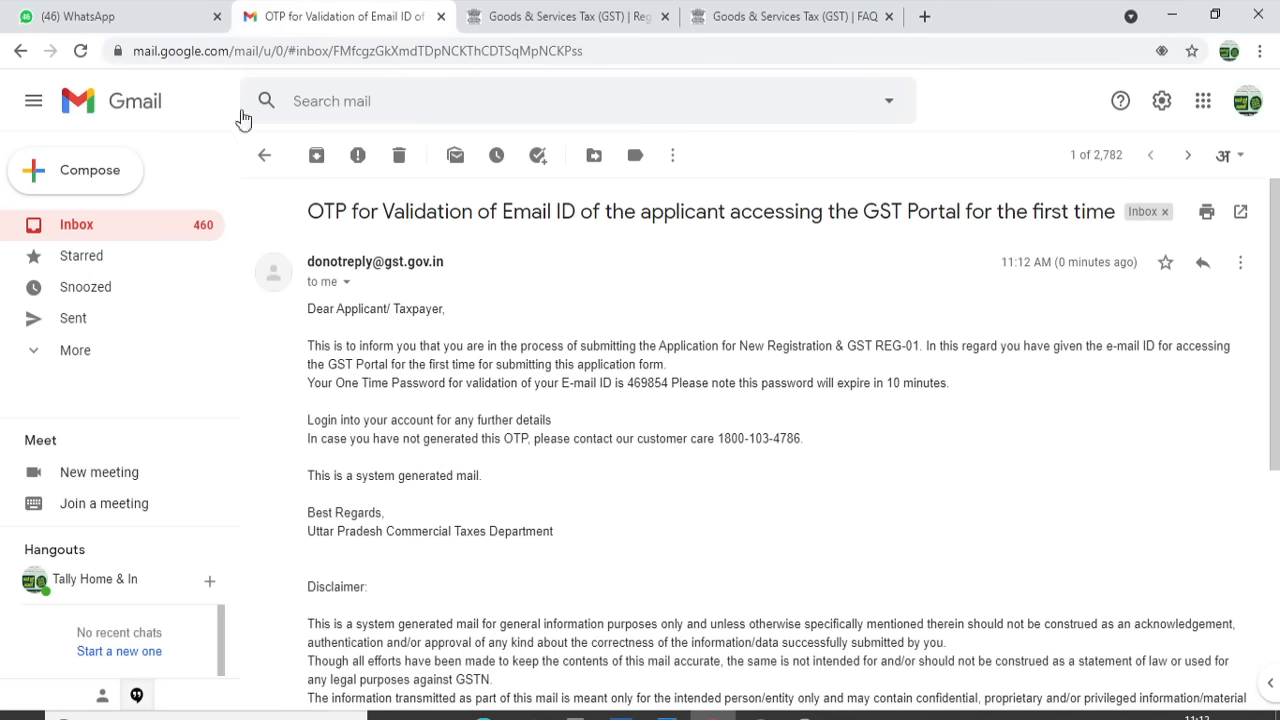
left_click(76, 228)
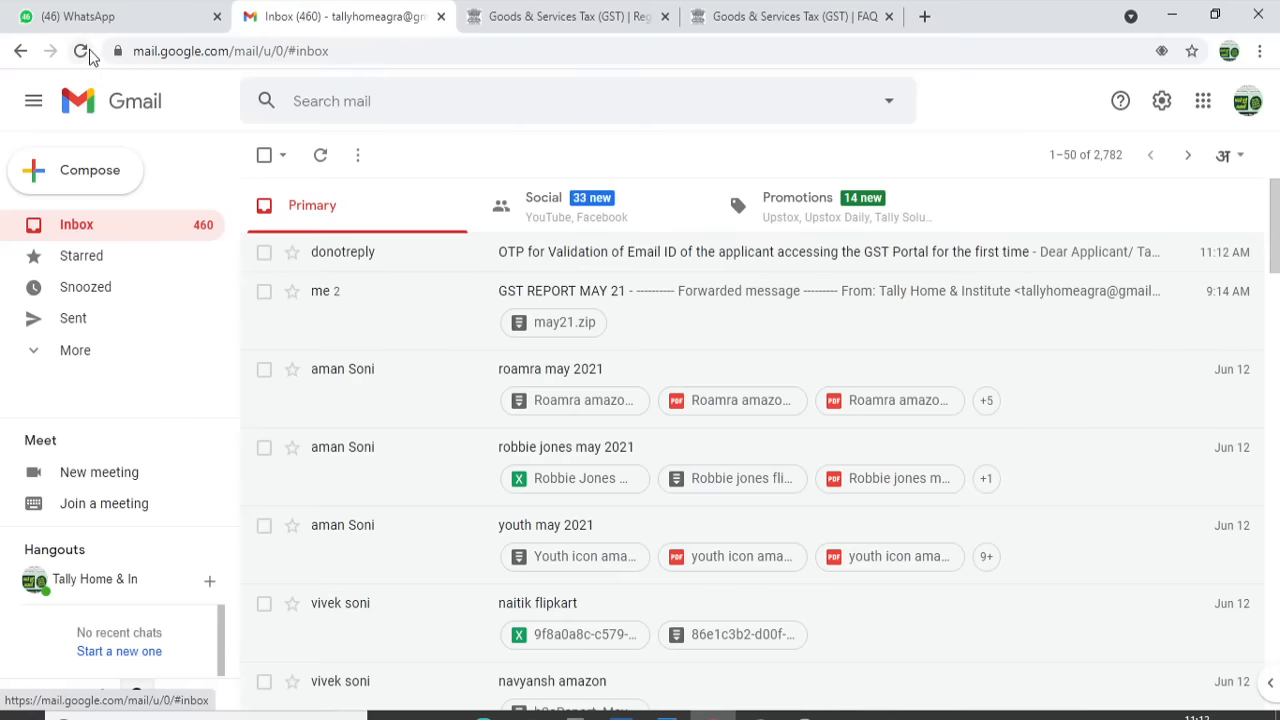
left_click(80, 50)
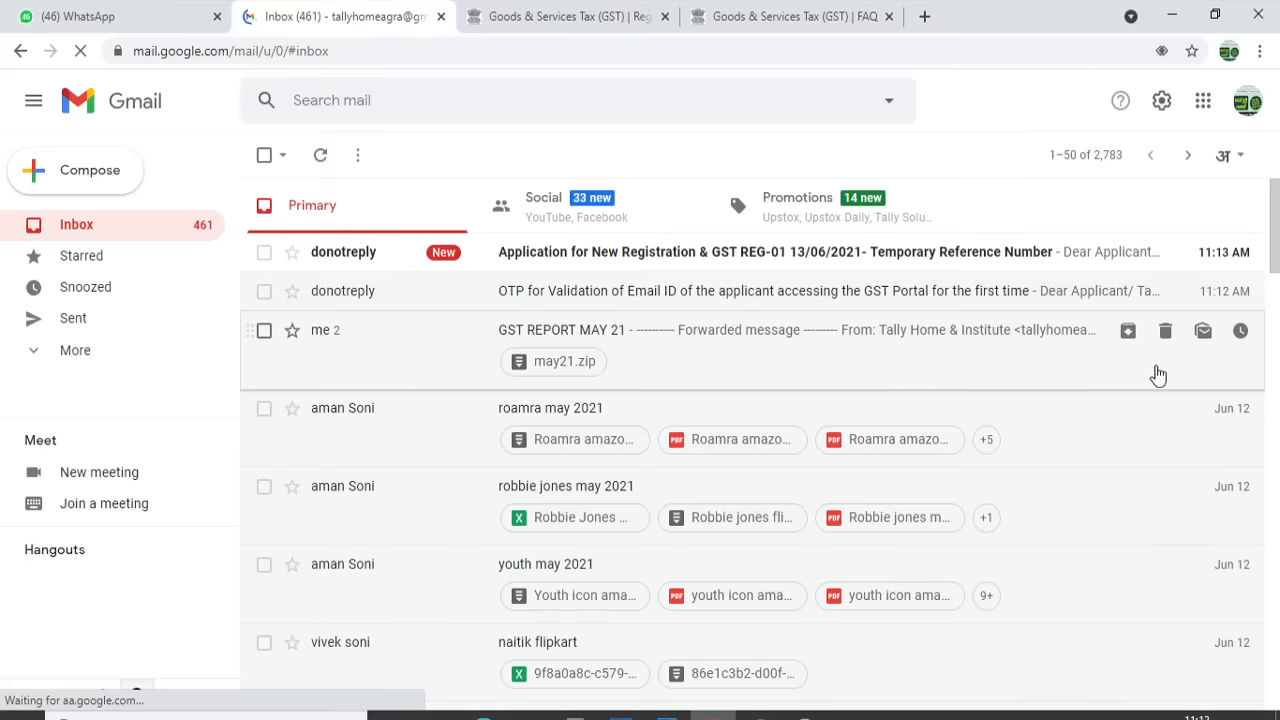
left_click(1080, 252)
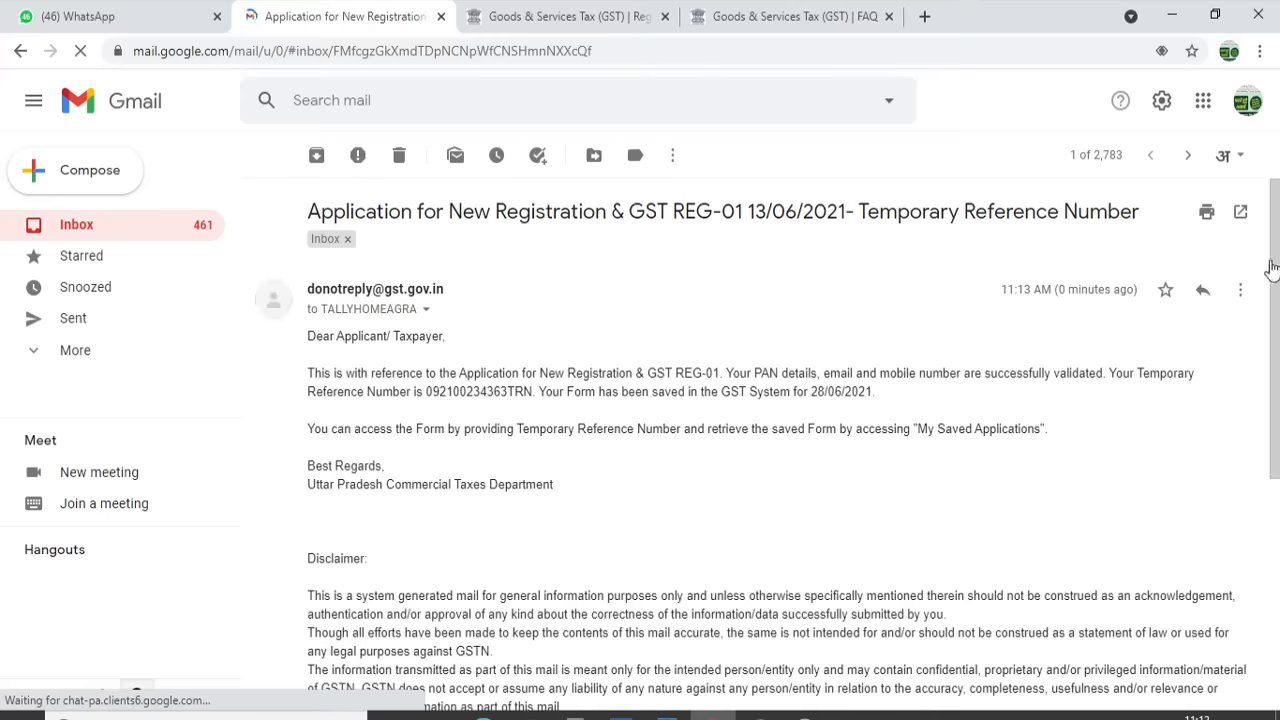
scroll(780, 295, "down", 1)
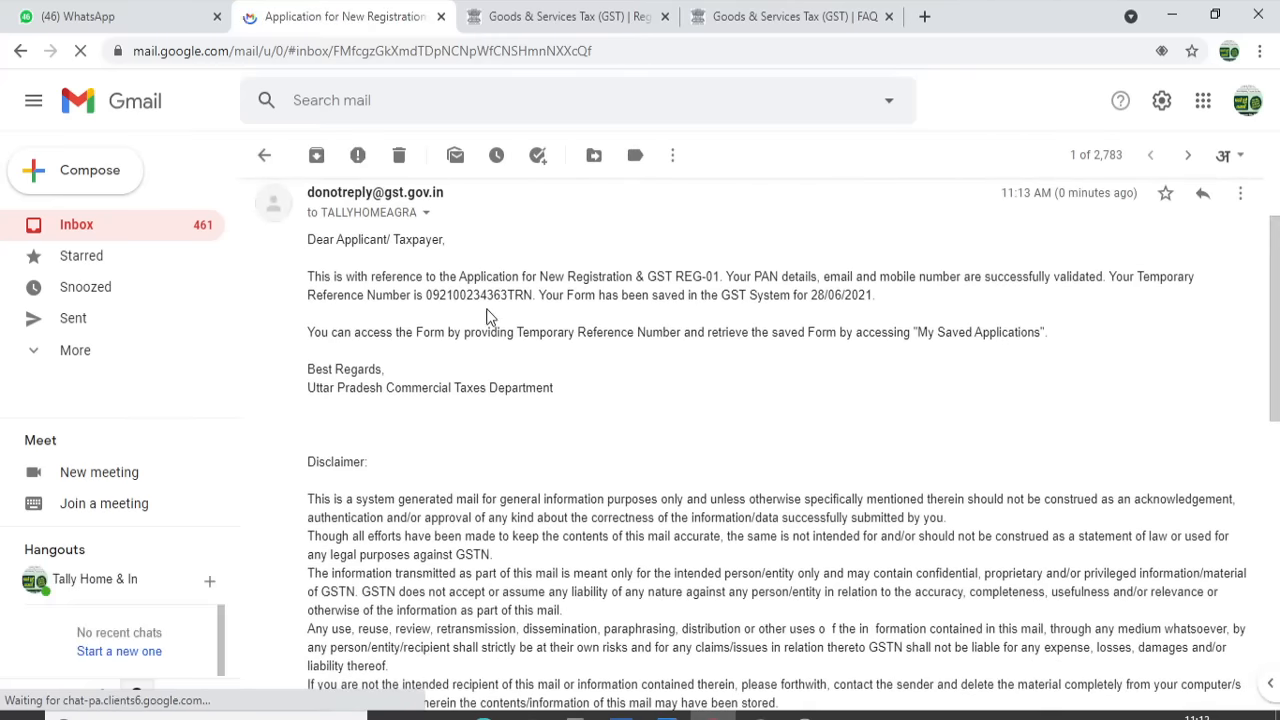
double_click(485, 295)
key("ctrl+c")
left_click(485, 295)
left_click(560, 16)
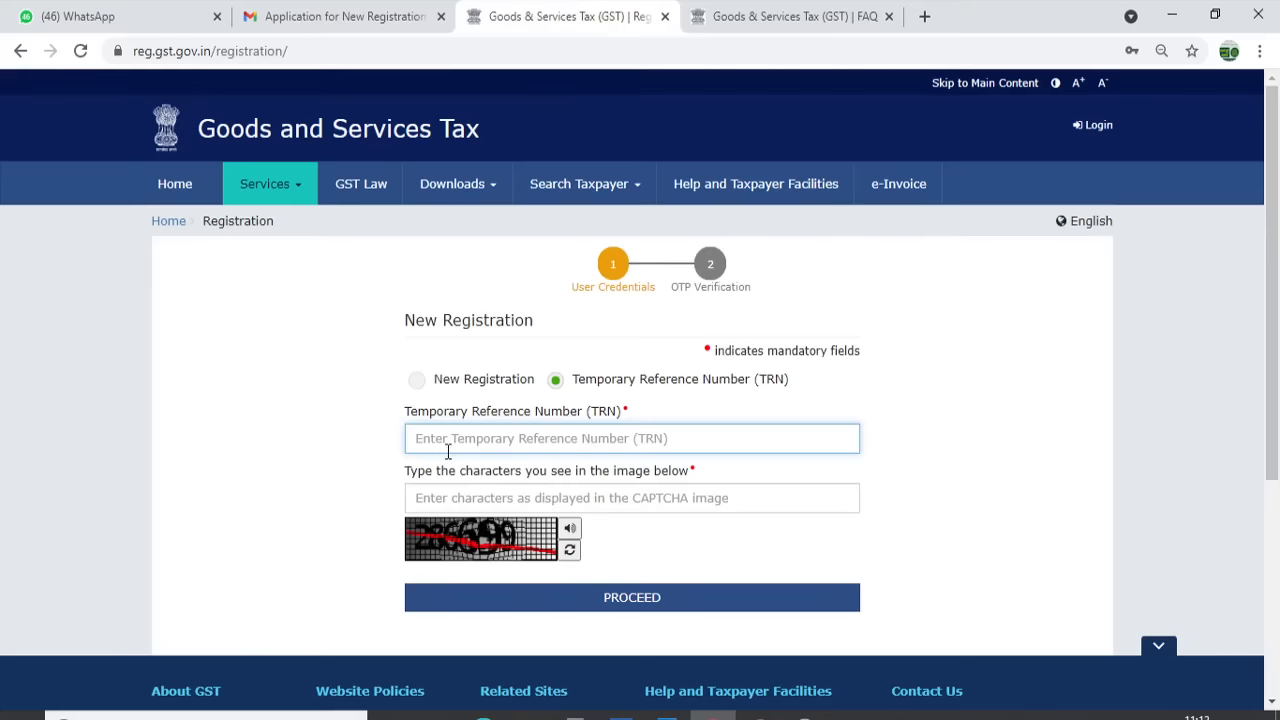
Paste the correct Temporary Reference Number from the e-mail into the TRN field
key("ctrl+v")
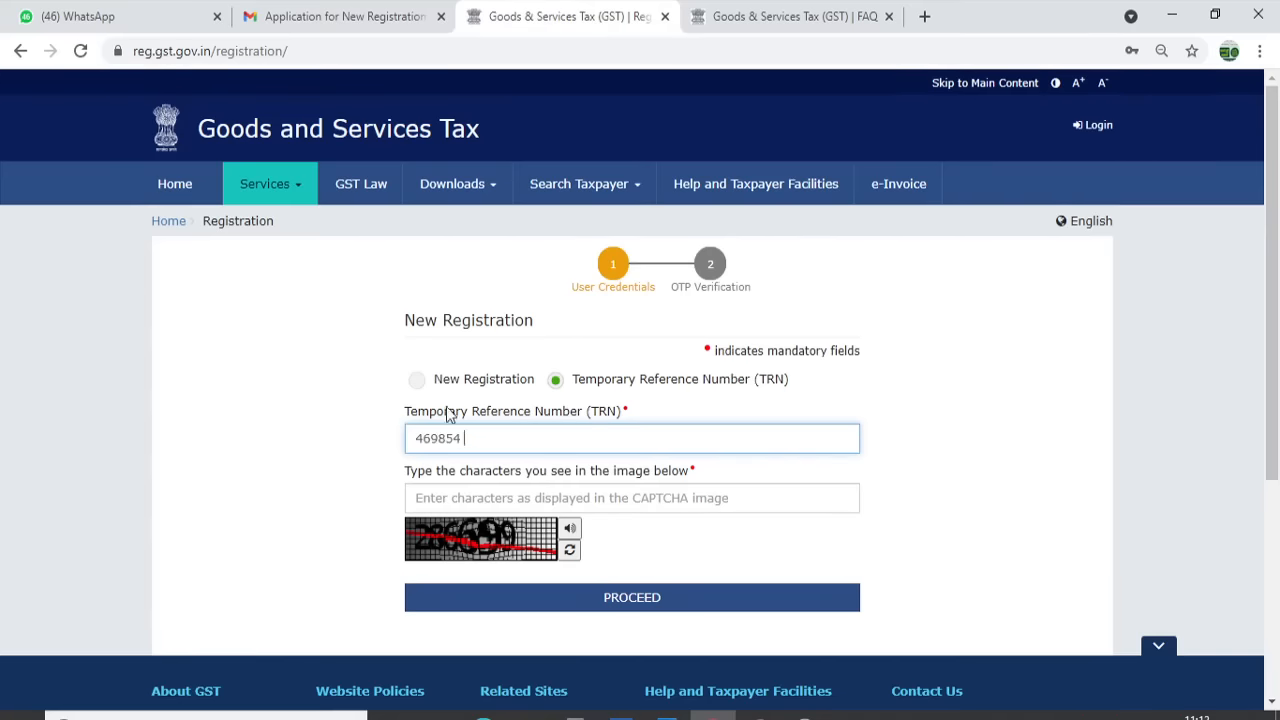
left_click(353, 12)
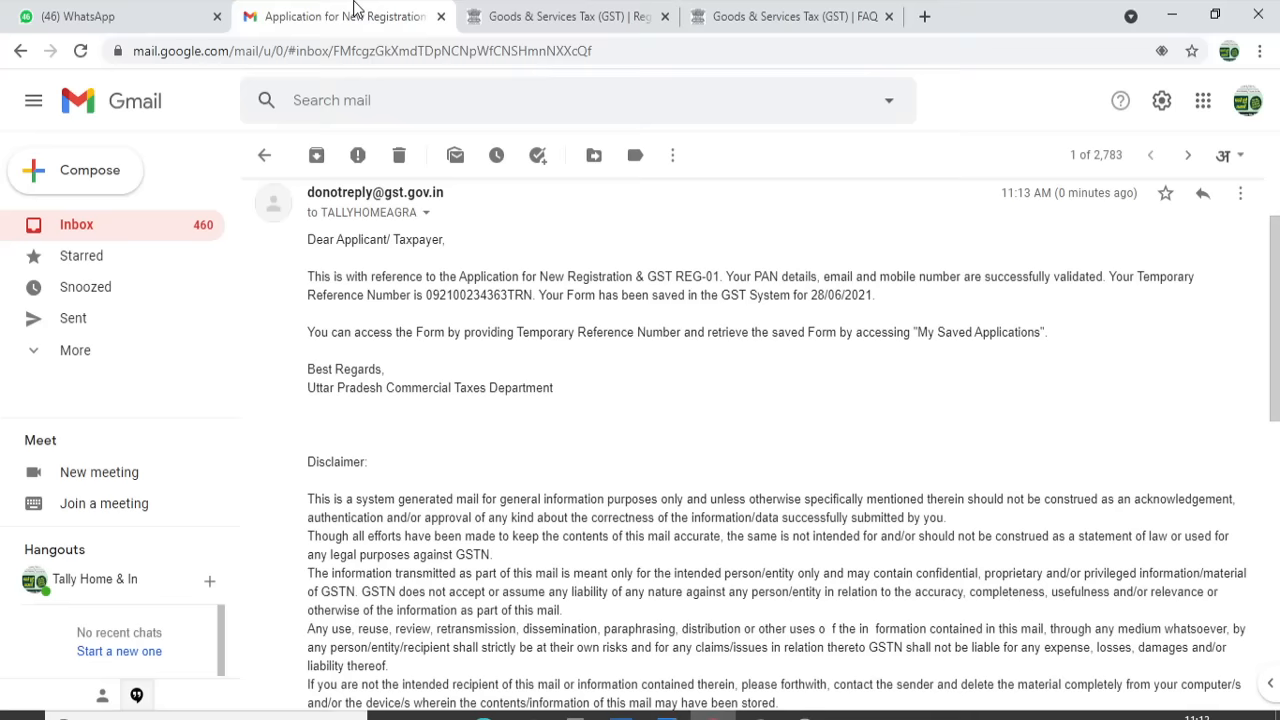
double_click(473, 293)
key("ctrl+c")
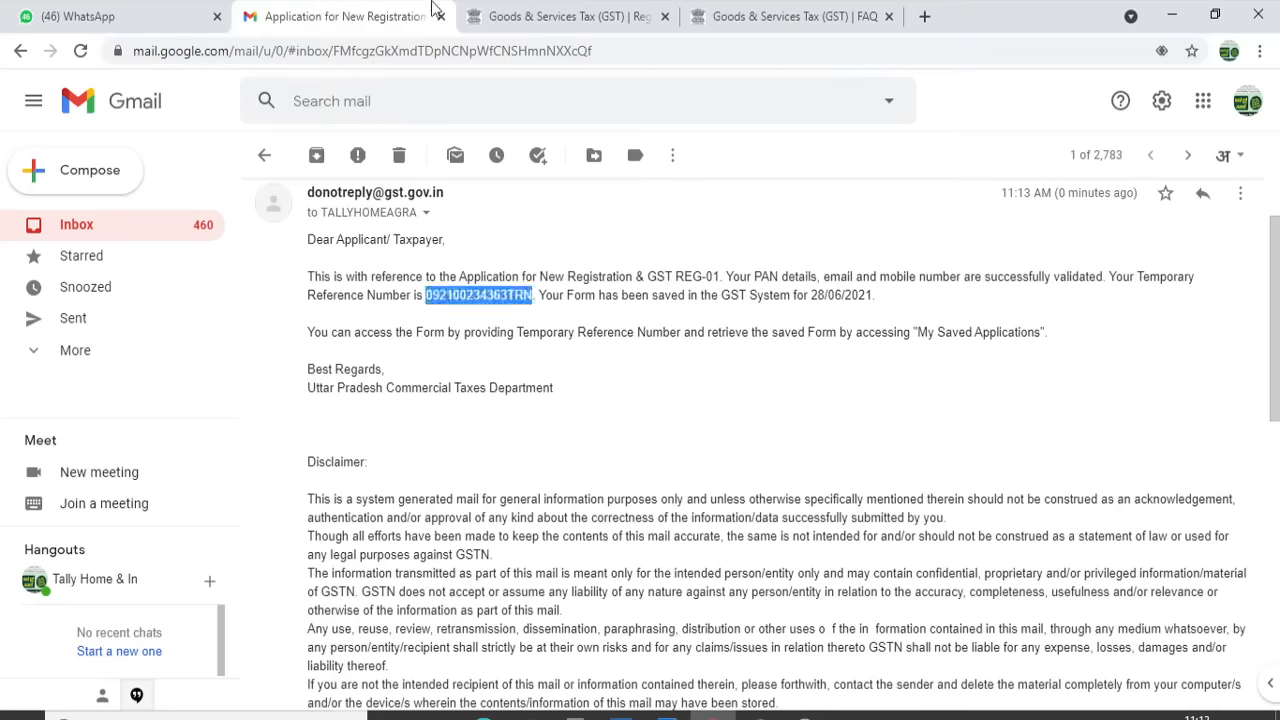
left_click(515, 12)
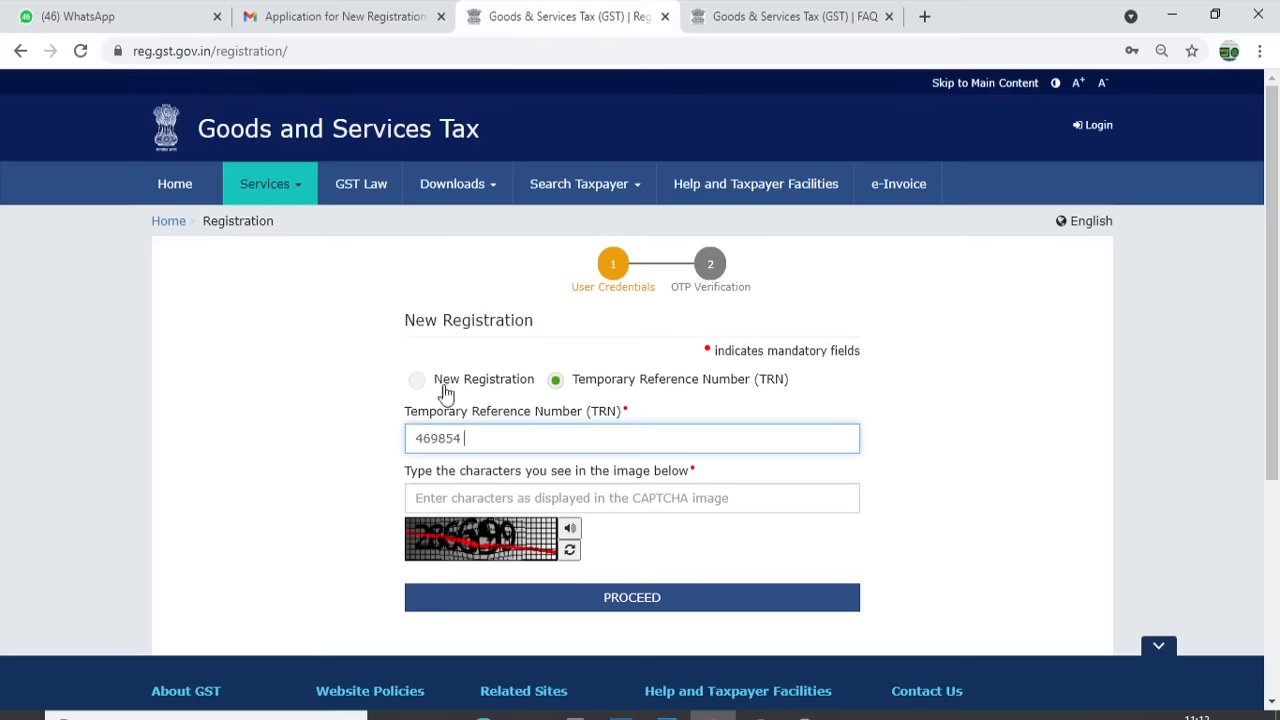
double_click(438, 436)
key("ctrl+v")
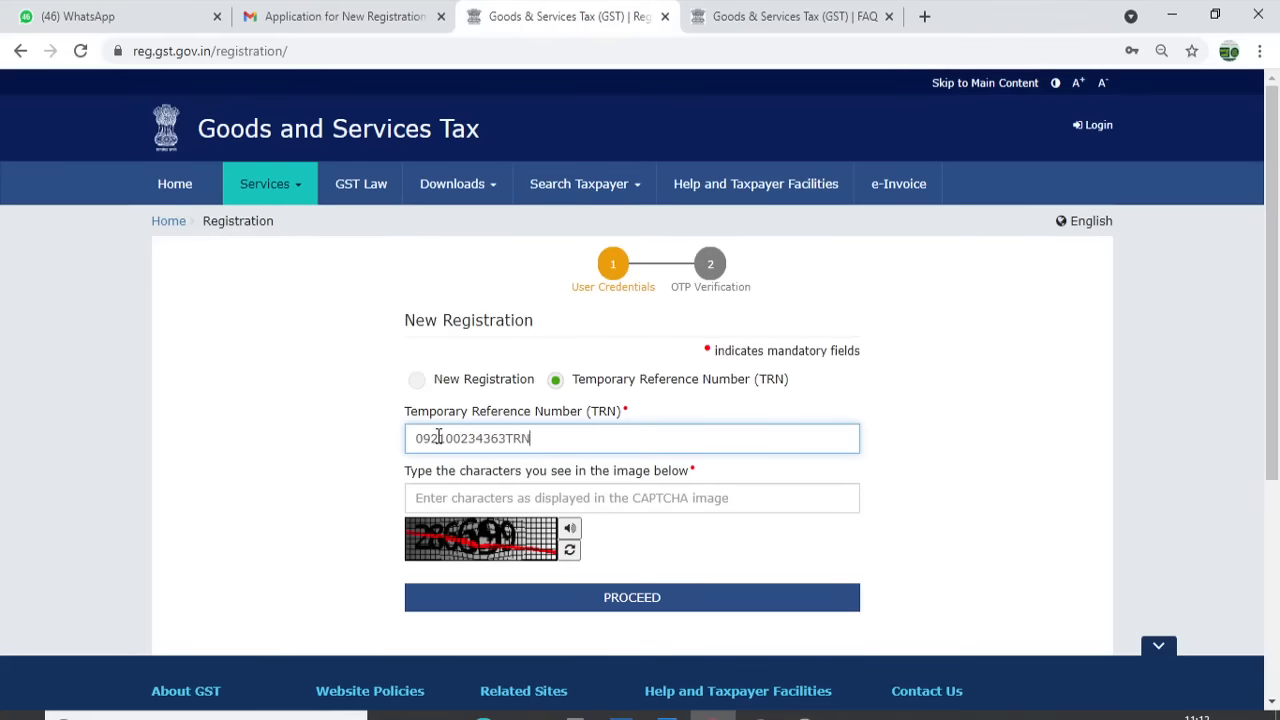
Enter the captcha and the OTP to log in and reach the saved Draft application
left_click(437, 497)
type("286699")
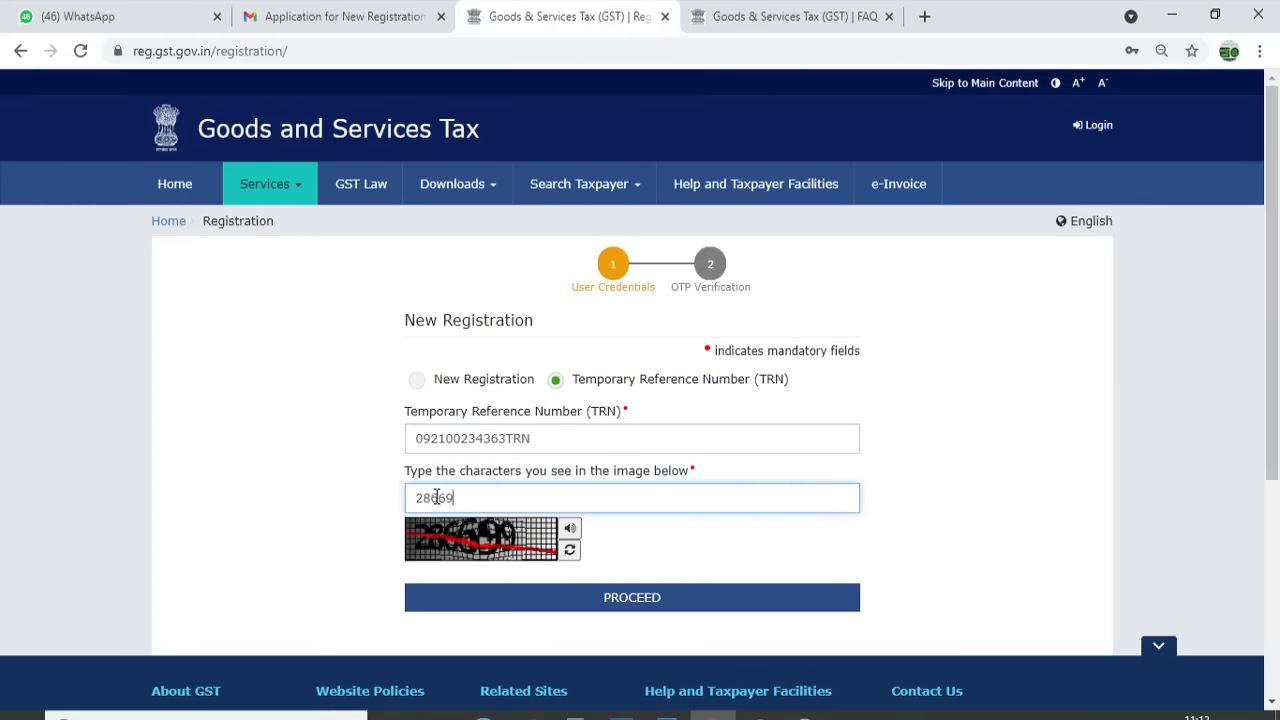
left_click(531, 597)
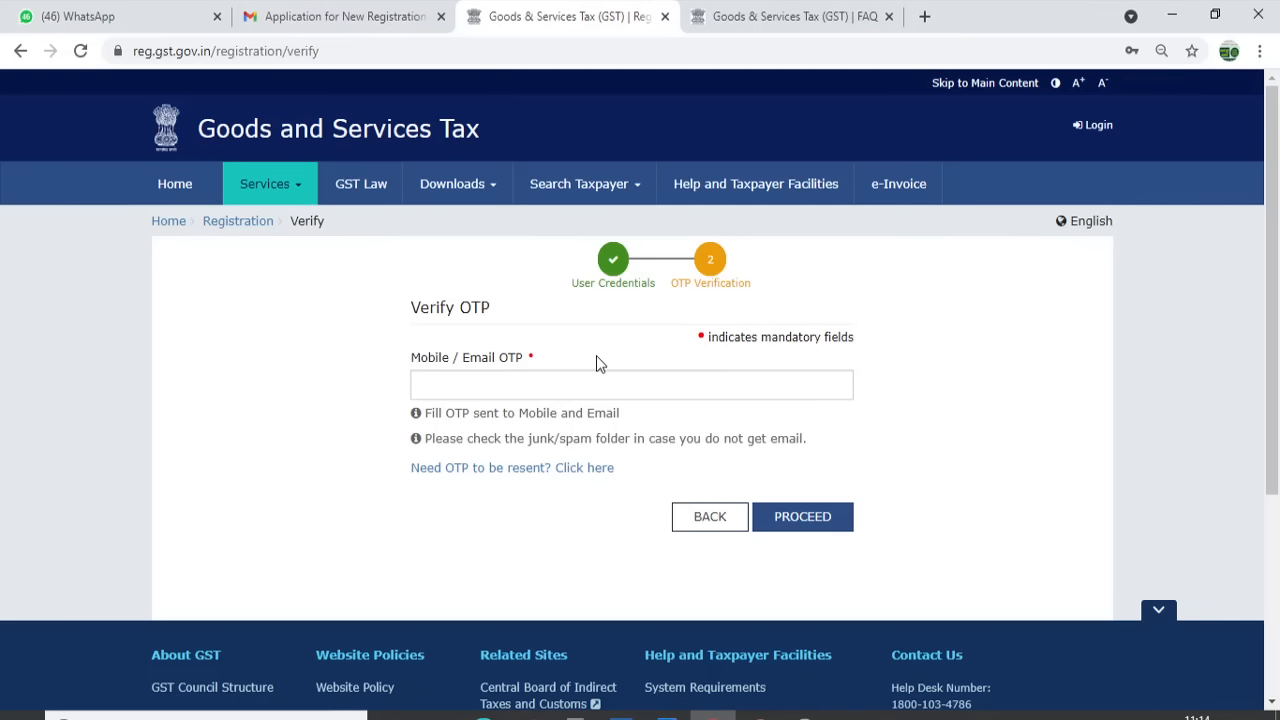
left_click(586, 386)
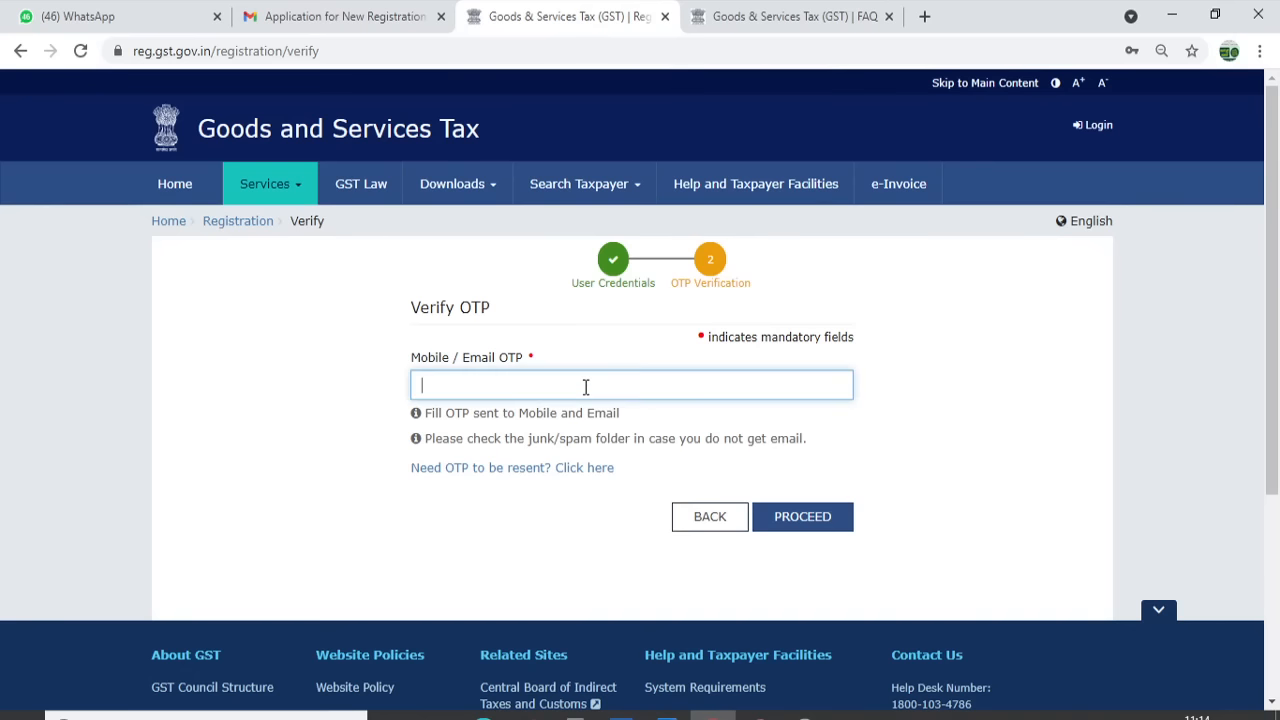
type("••••••")
left_click(797, 524)
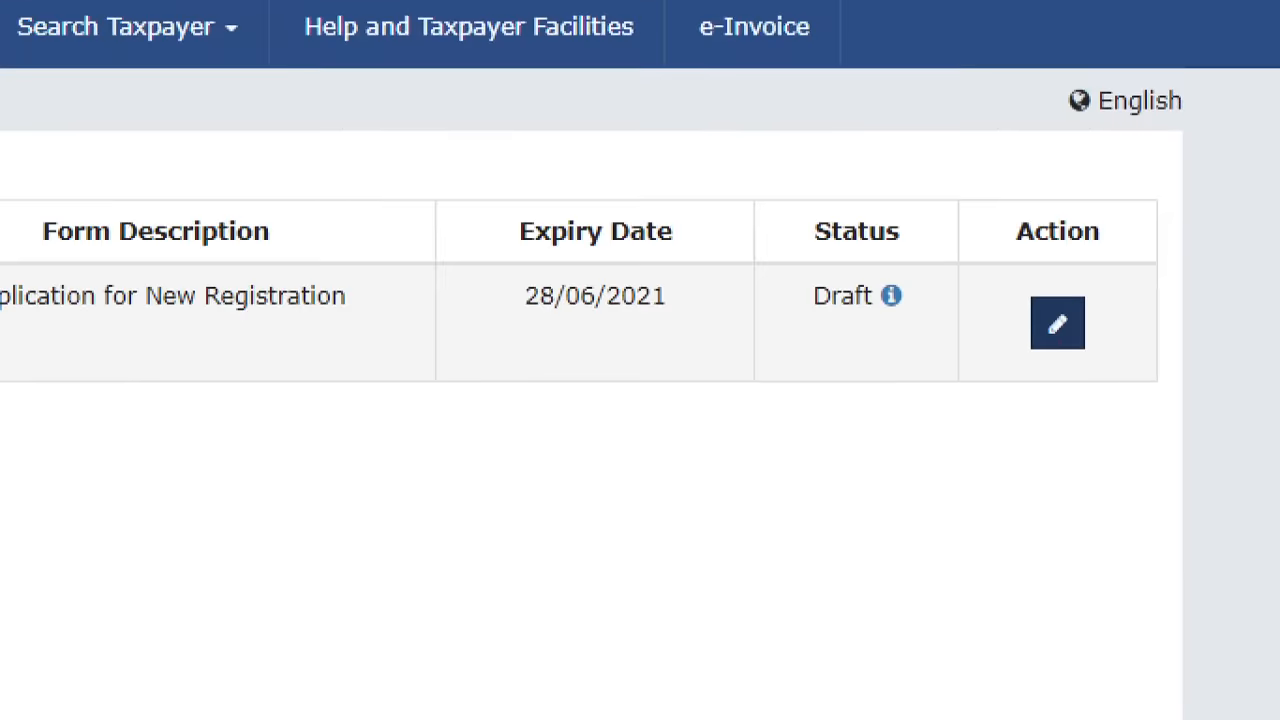
Open the draft application for editing and enter the academy's trade name
left_click_drag(1012, 252, 1219, 517)
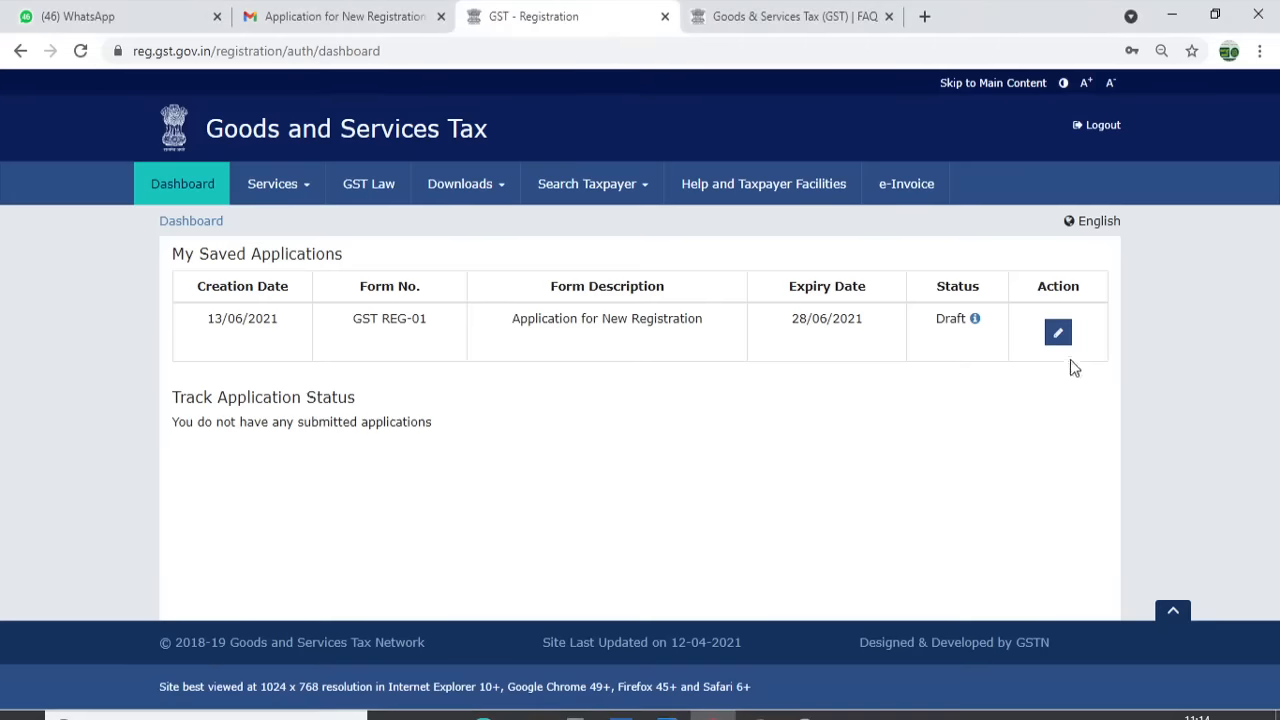
left_click(1057, 323)
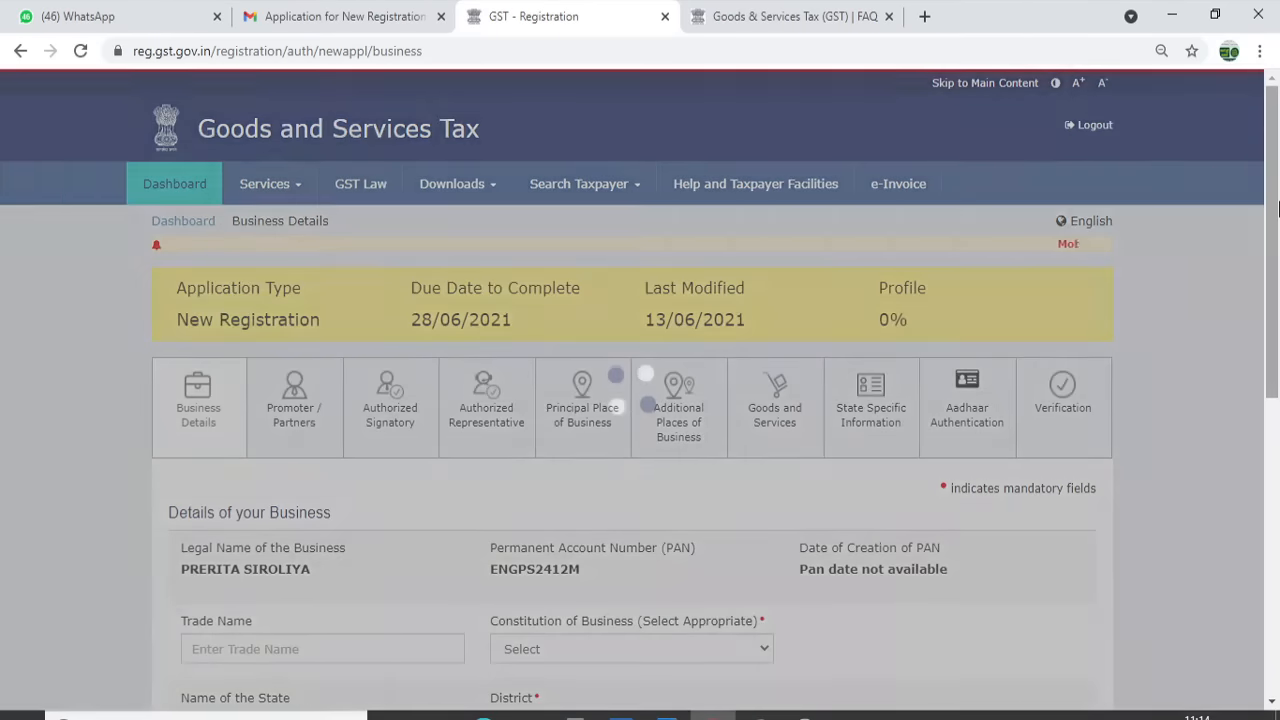
left_click_drag(1278, 262, 1279, 369)
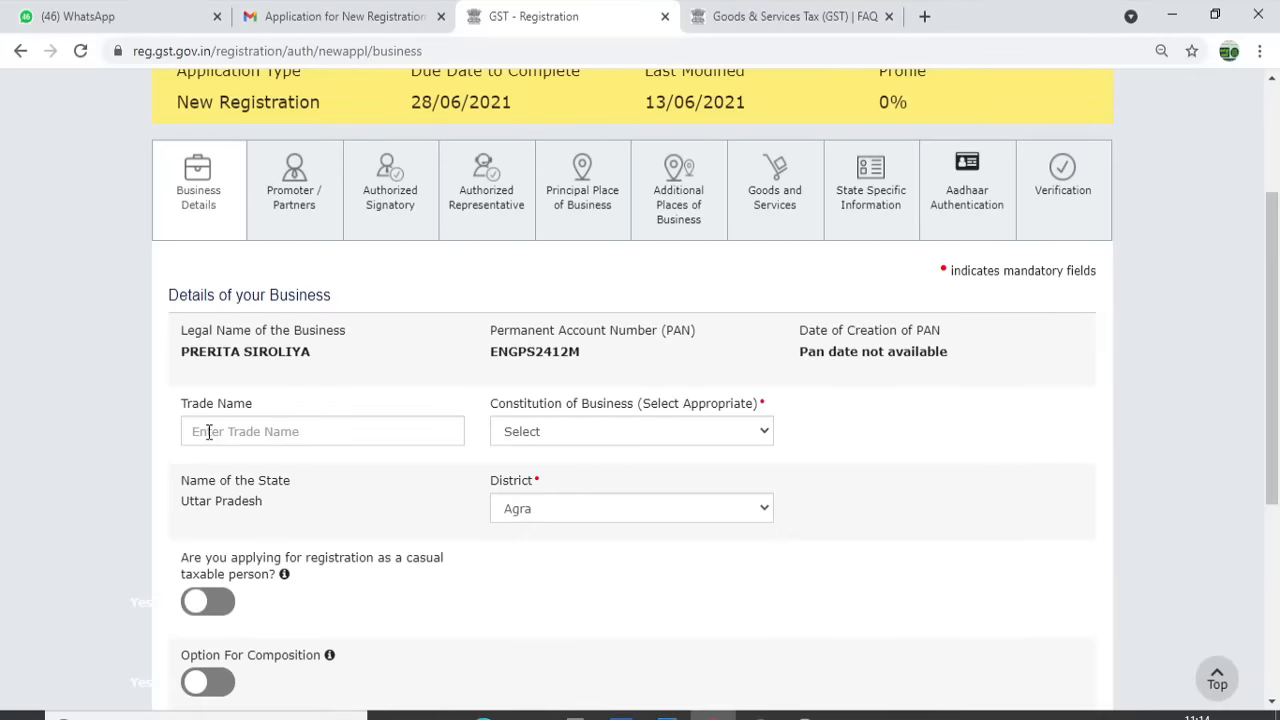
left_click(225, 433)
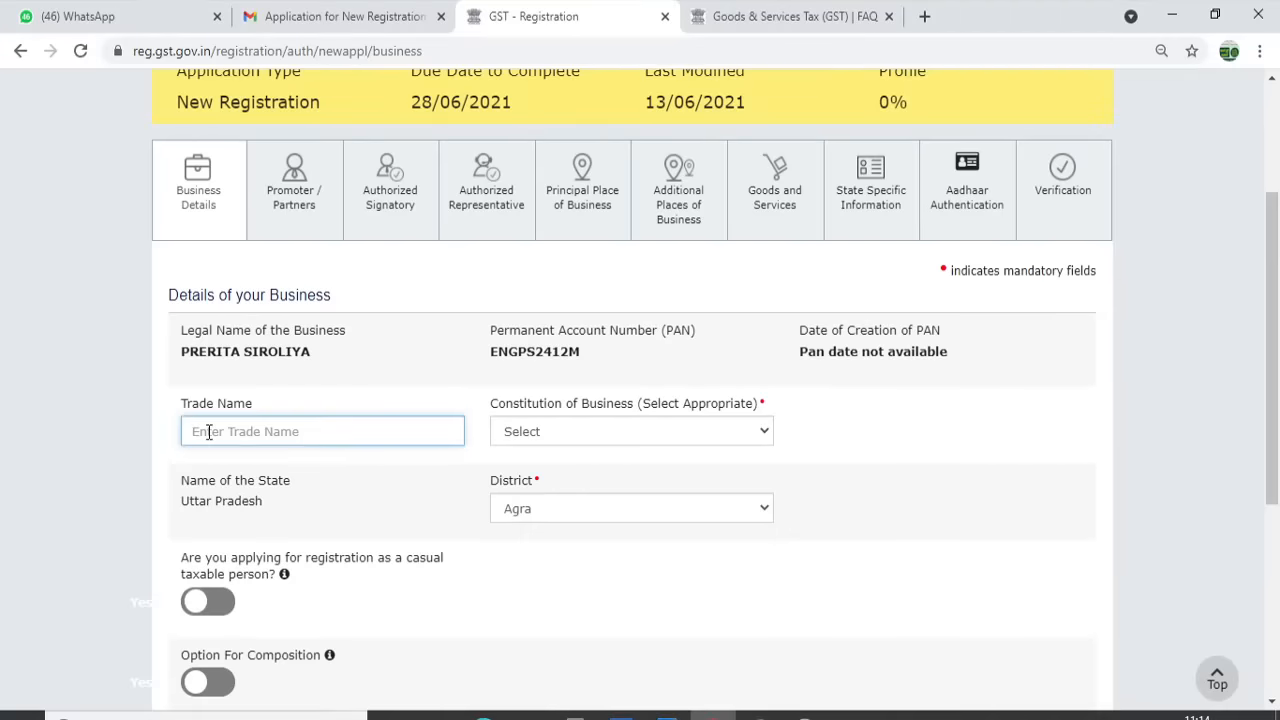
type("GAURAV'S ACADEMY")
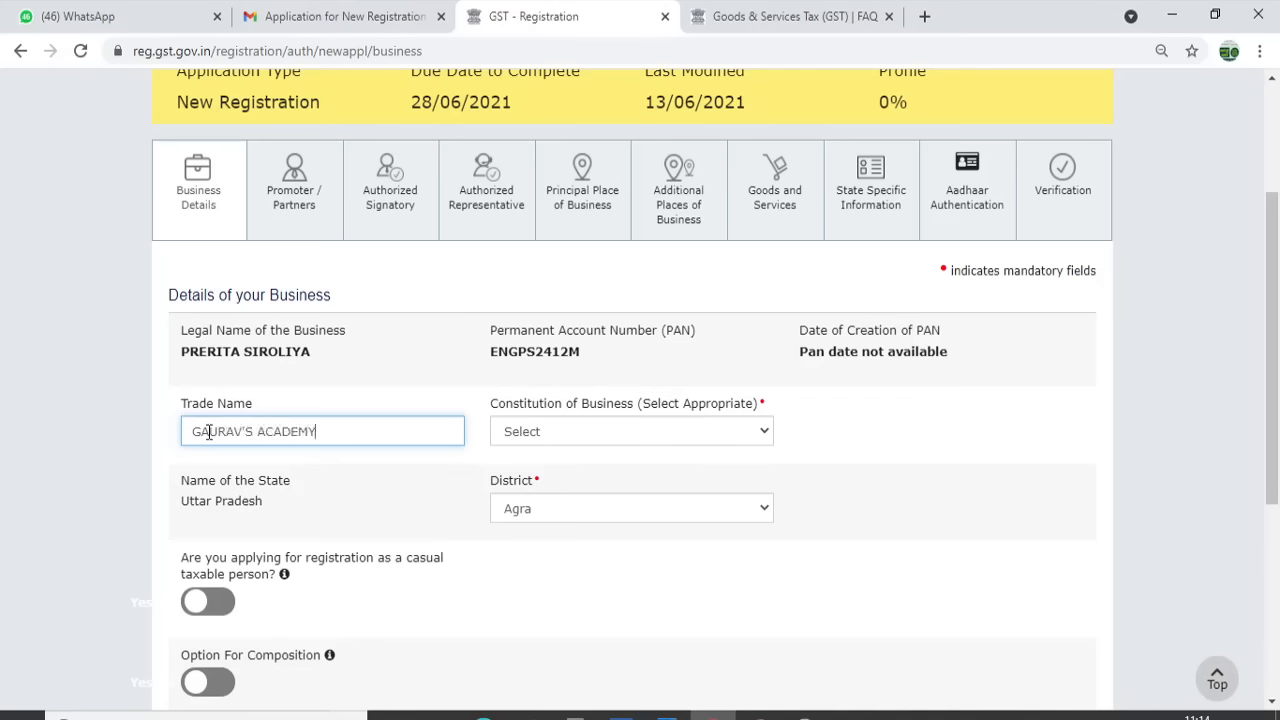
type(" FOR MECHANICAL ENGINEERS")
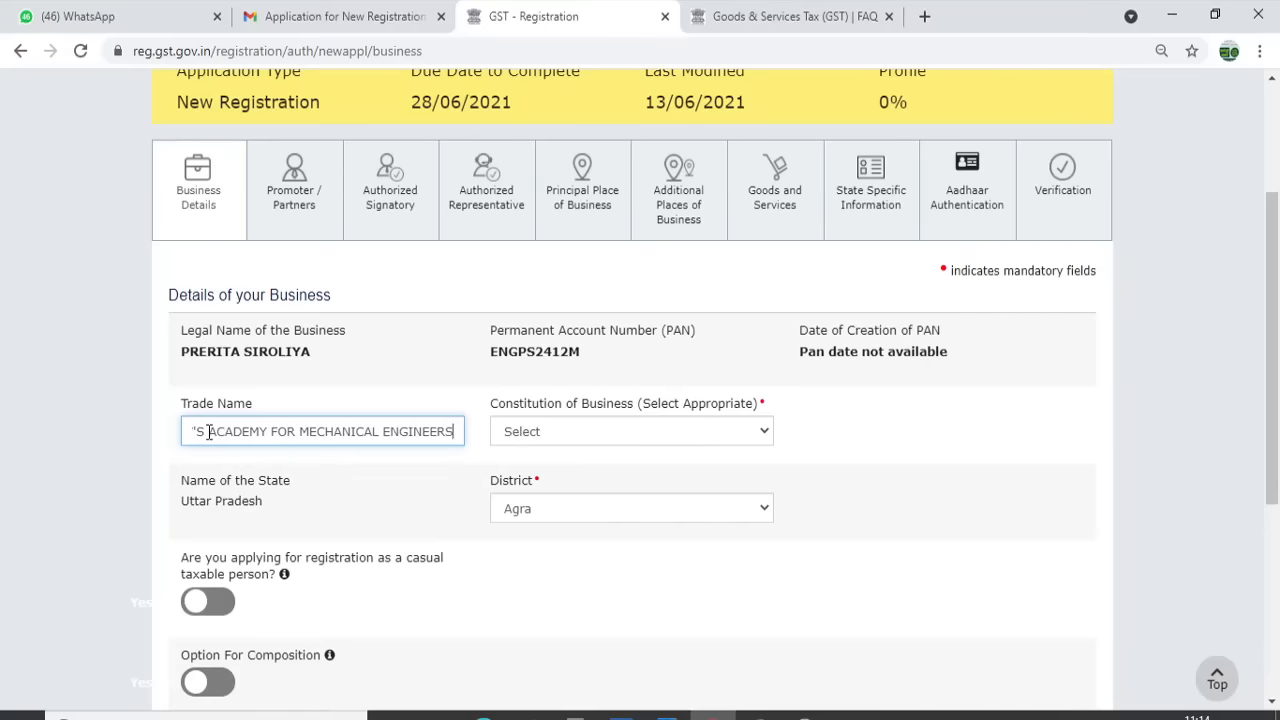
type(" (GA")
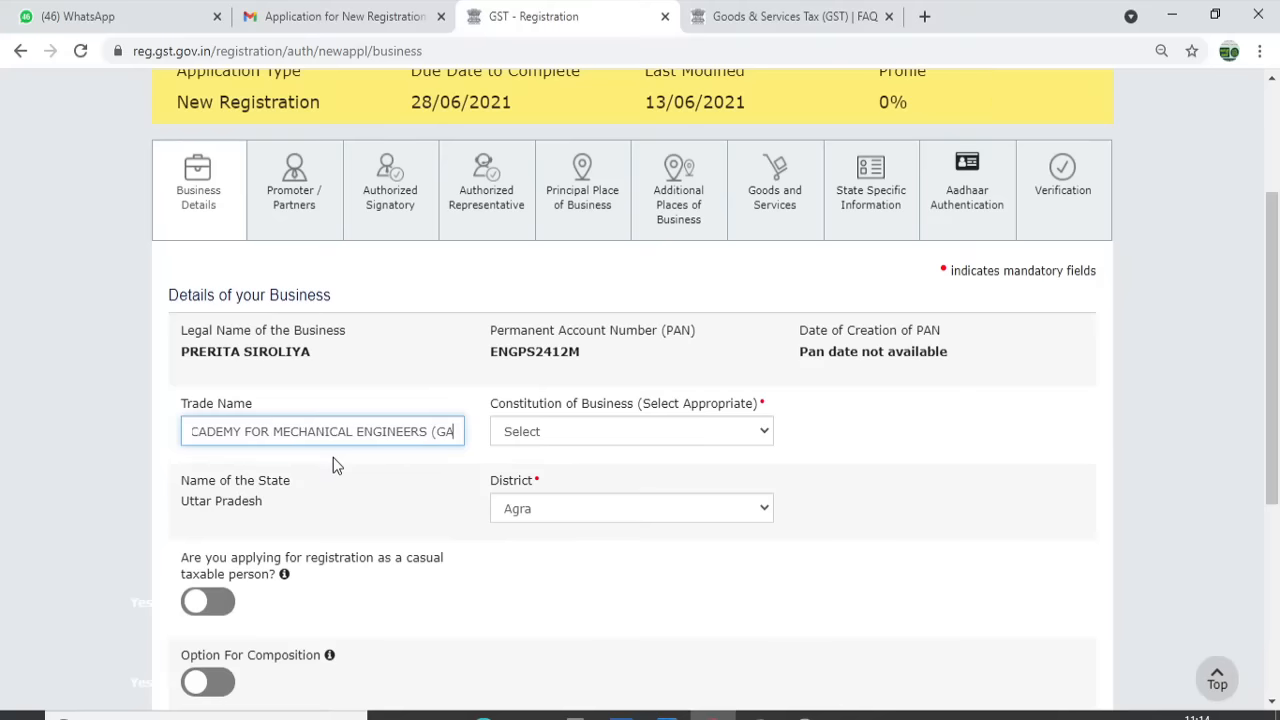
type("ME)")
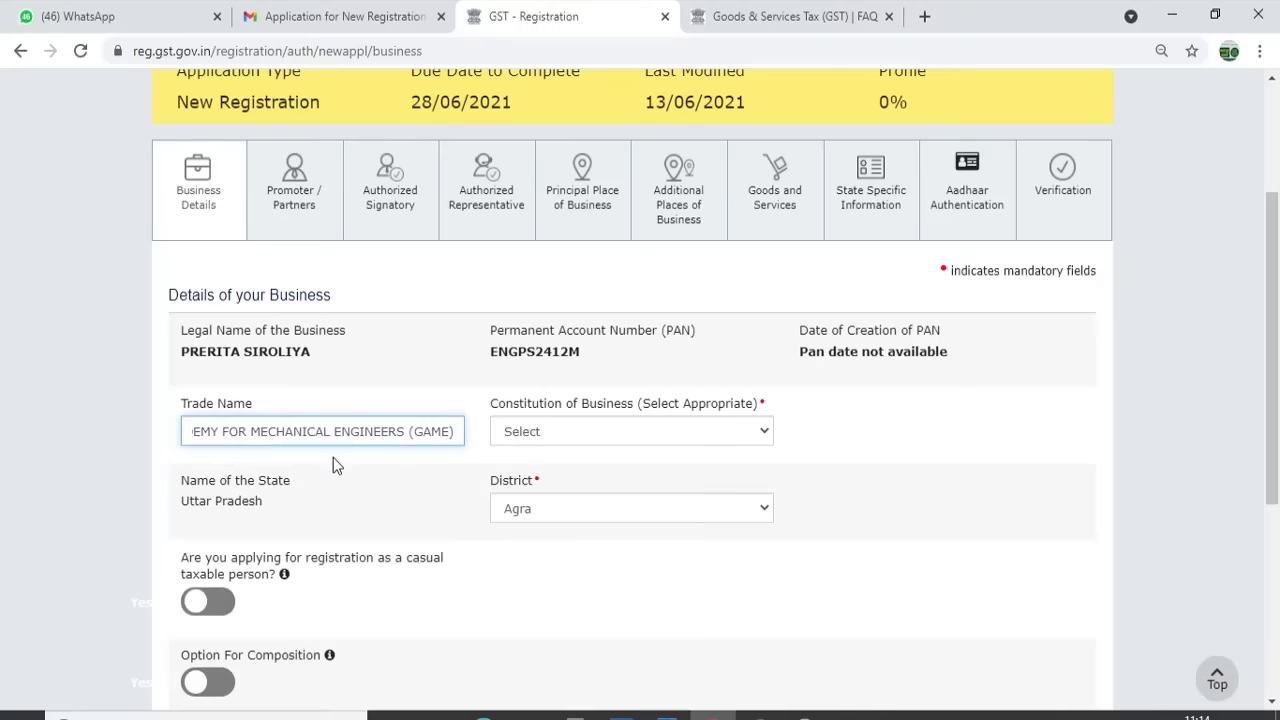
left_click(590, 433)
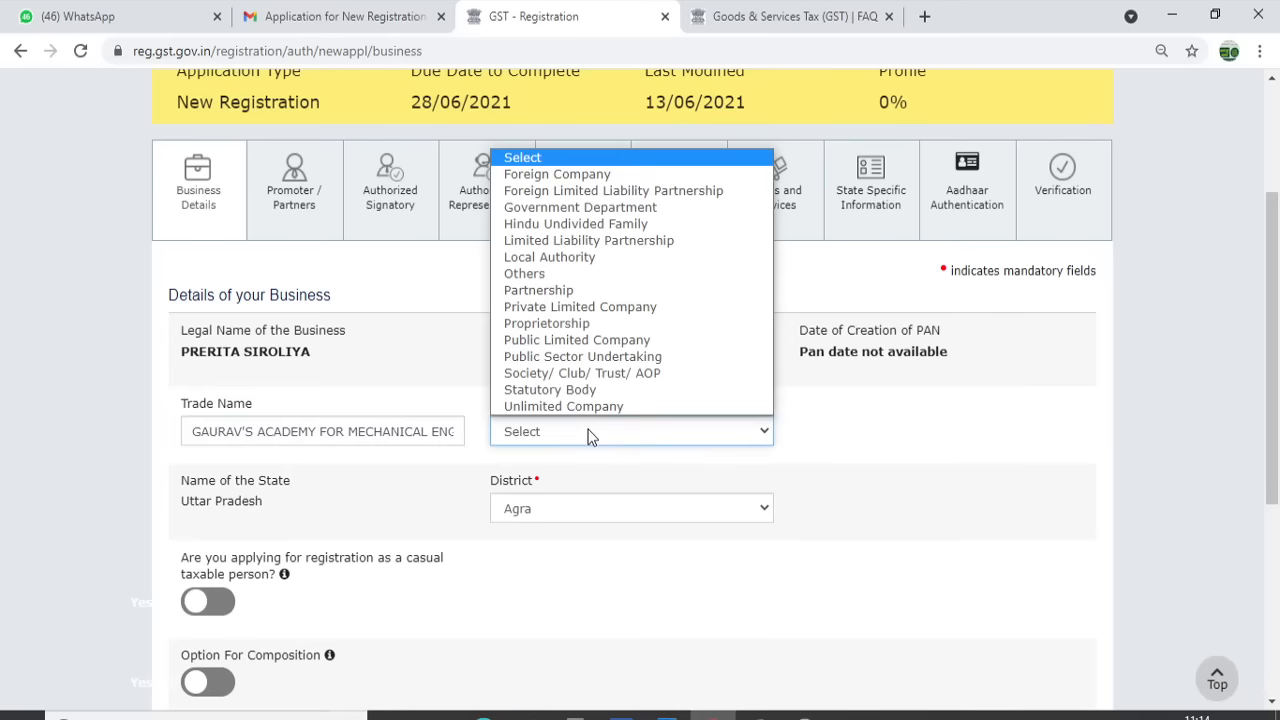
Set the Constitution of Business to Proprietorship
left_click(565, 324)
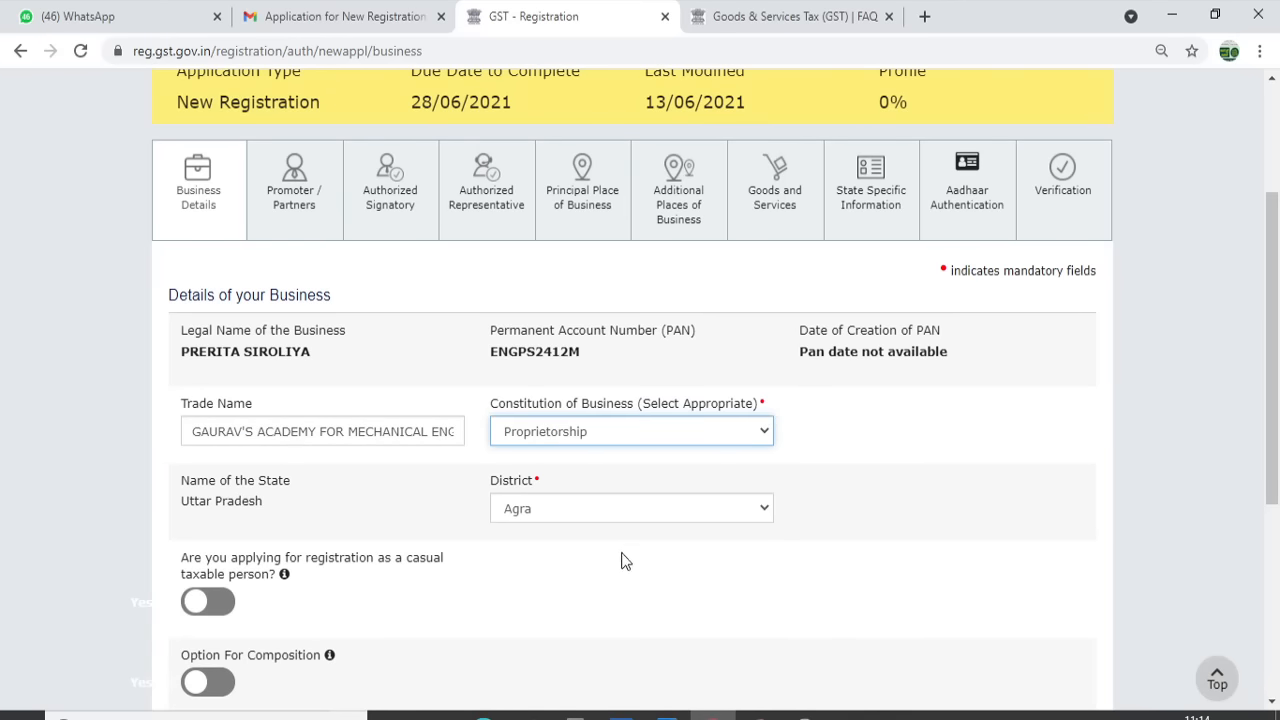
left_click_drag(1273, 391, 1275, 495)
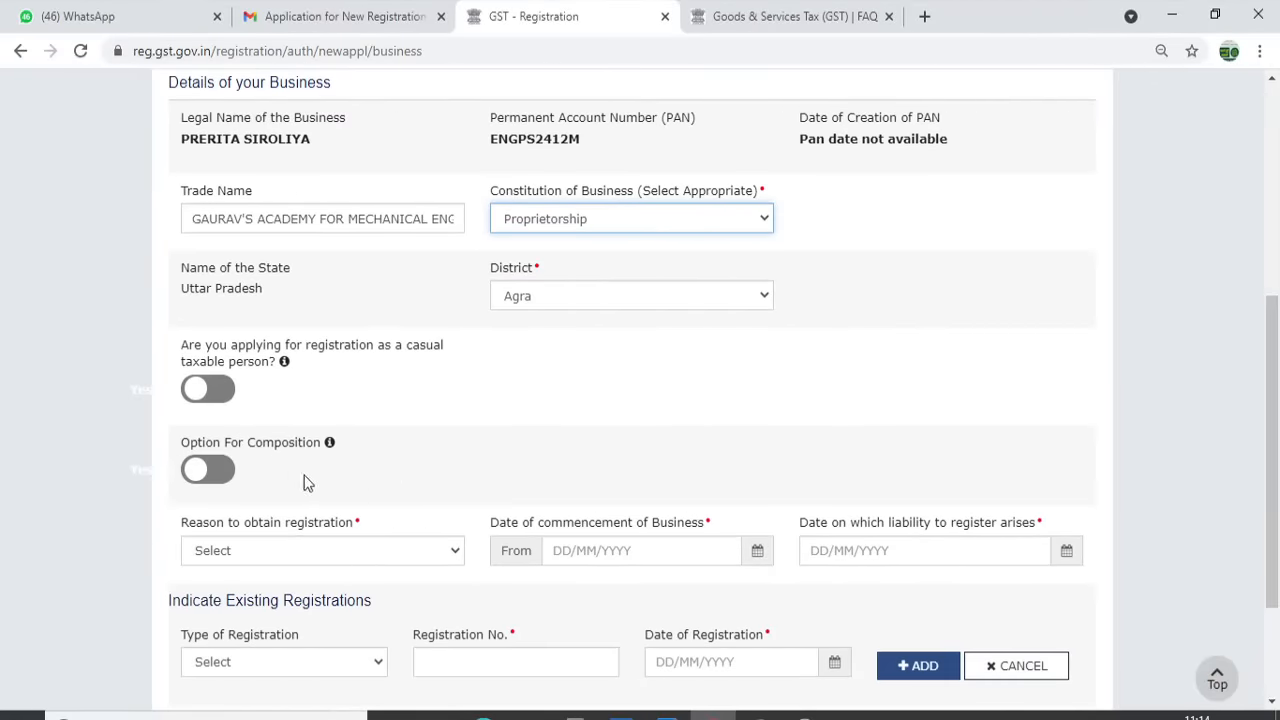
scroll(1278, 390, "down", 1)
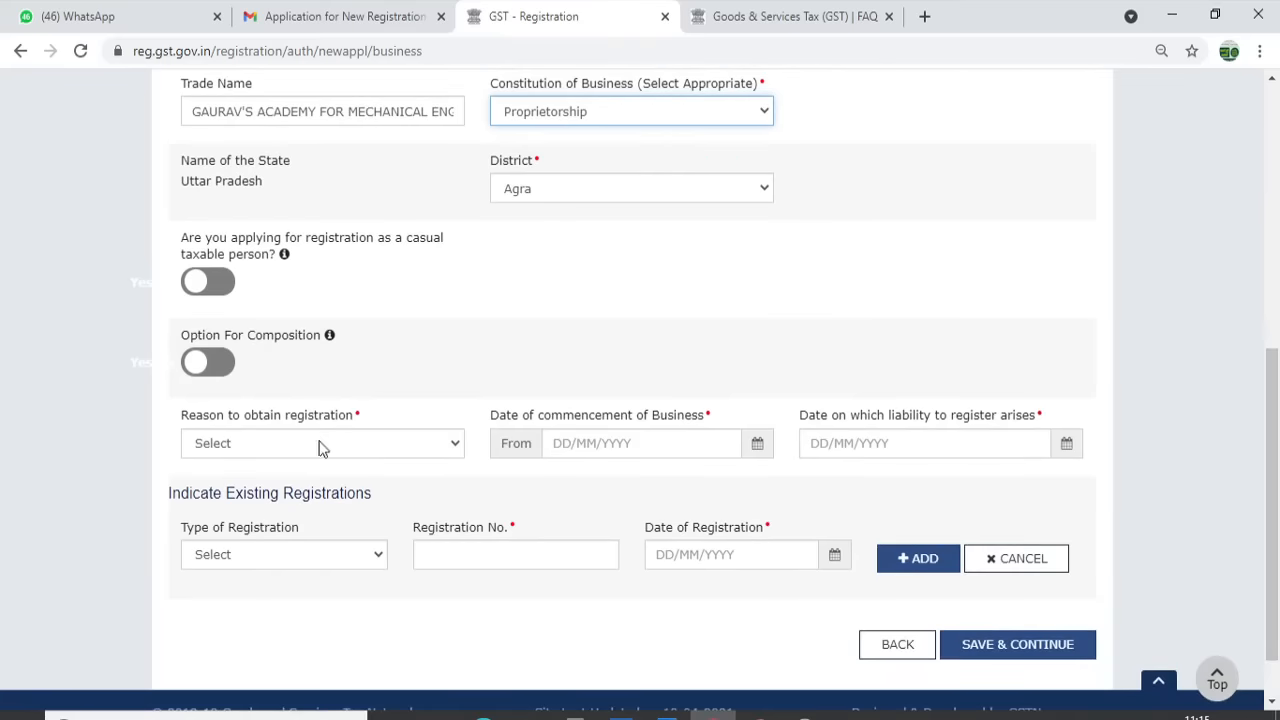
Choose Voluntary Basis with commencement date 13/06/2021, then save and continue
left_click(312, 447)
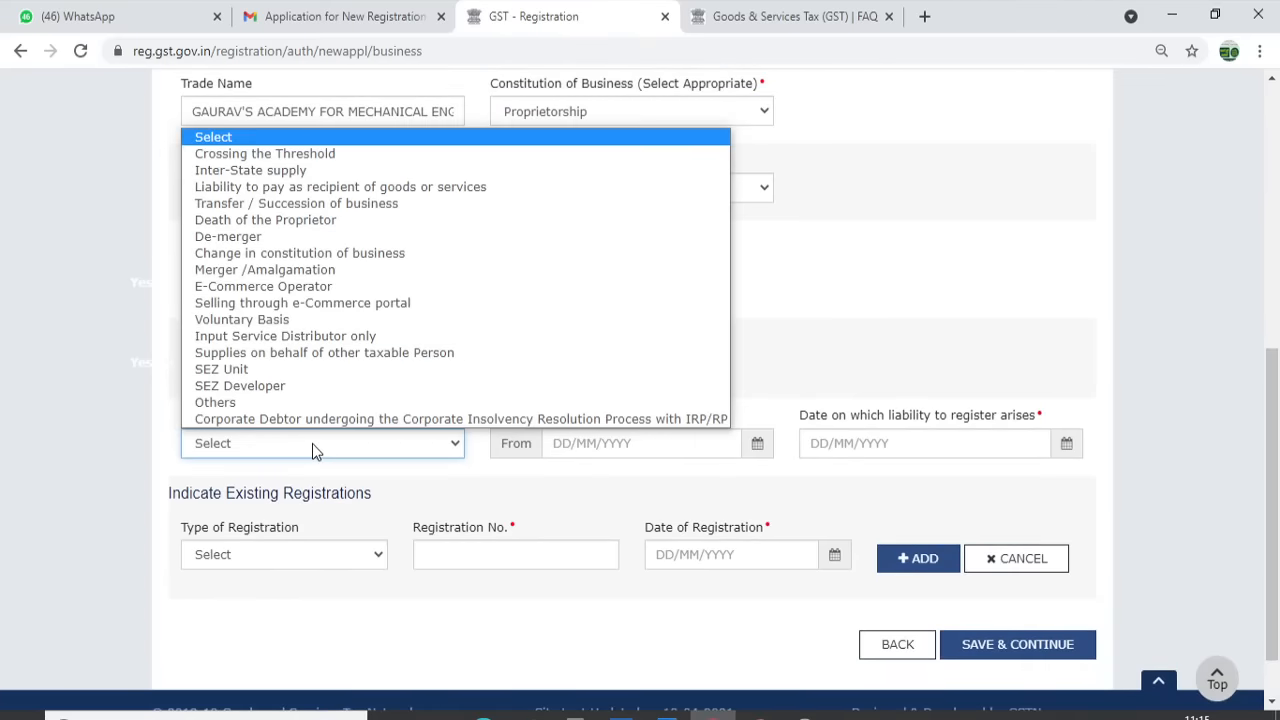
left_click(281, 322)
left_click(575, 440)
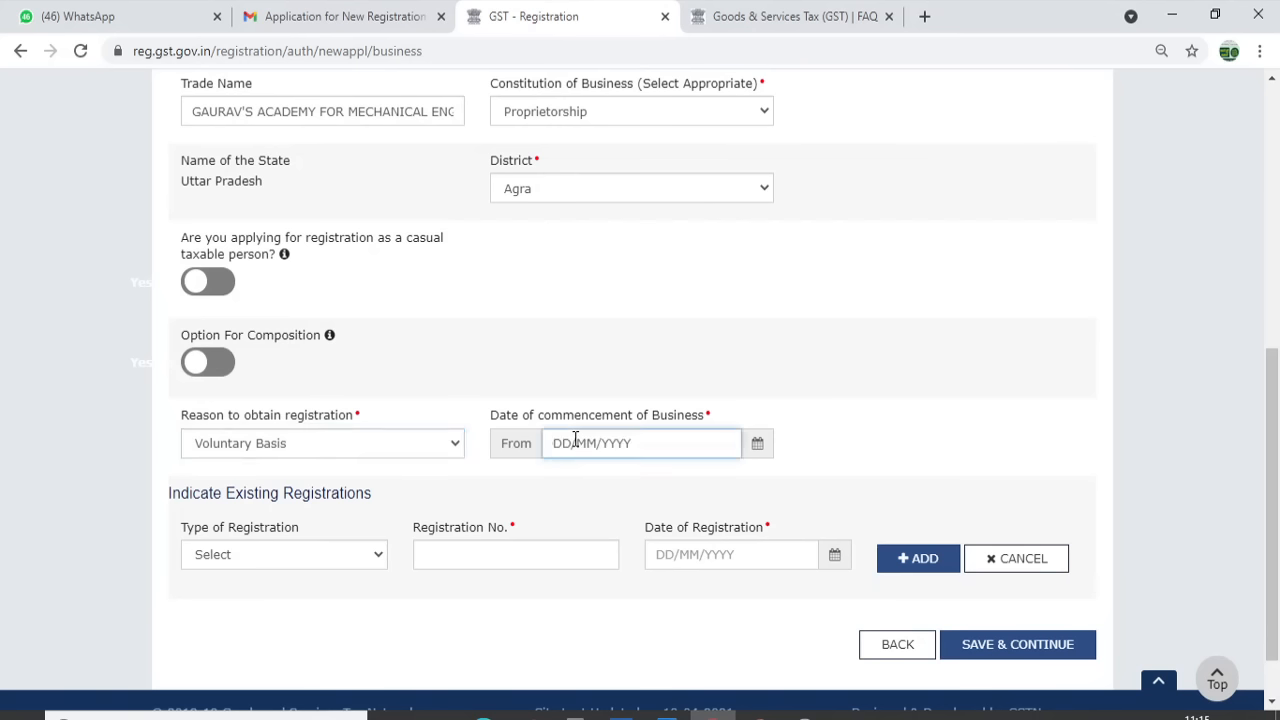
type("13/06/2021")
left_click(620, 664)
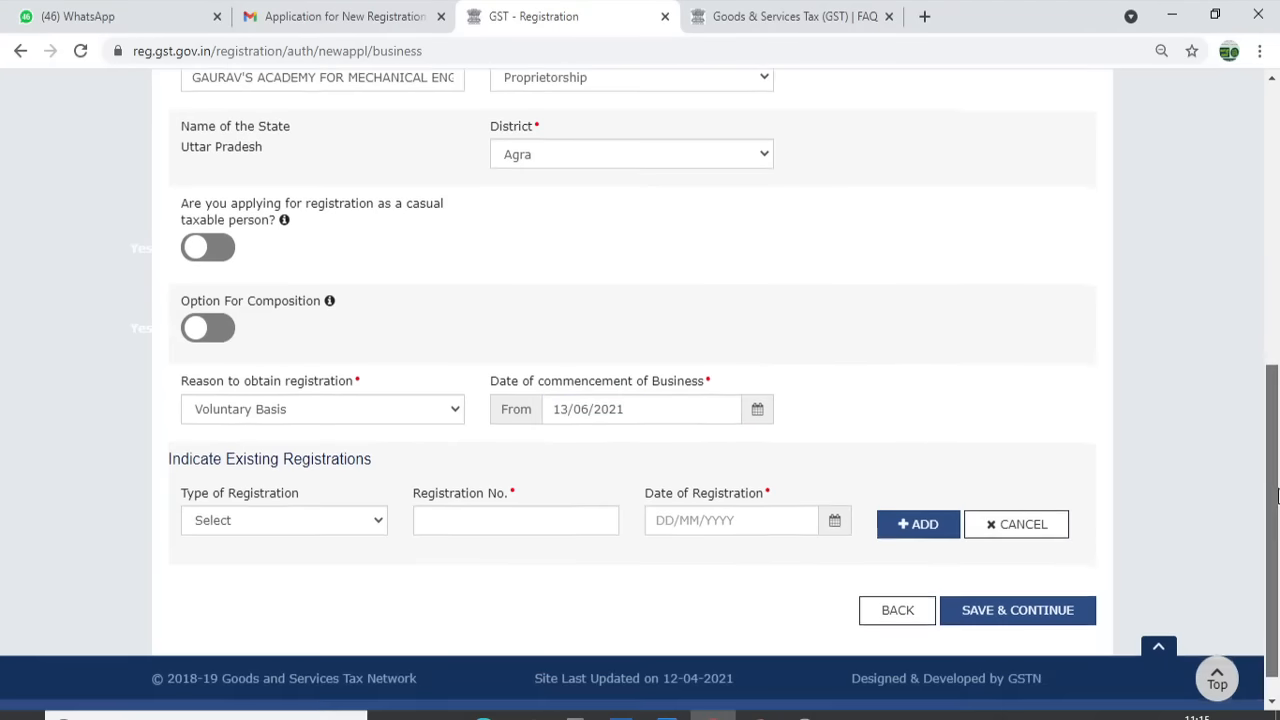
scroll(1270, 480, "down", 1)
left_click(1055, 605)
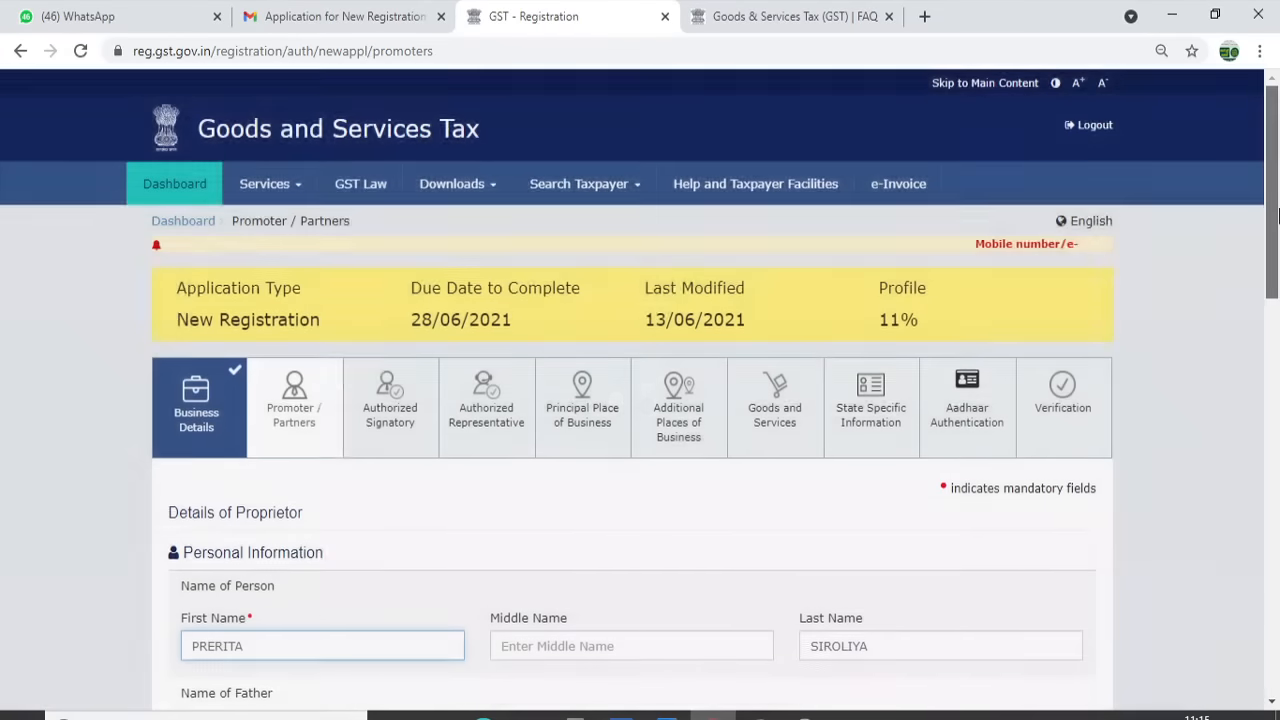
scroll(595, 310, "down", 4)
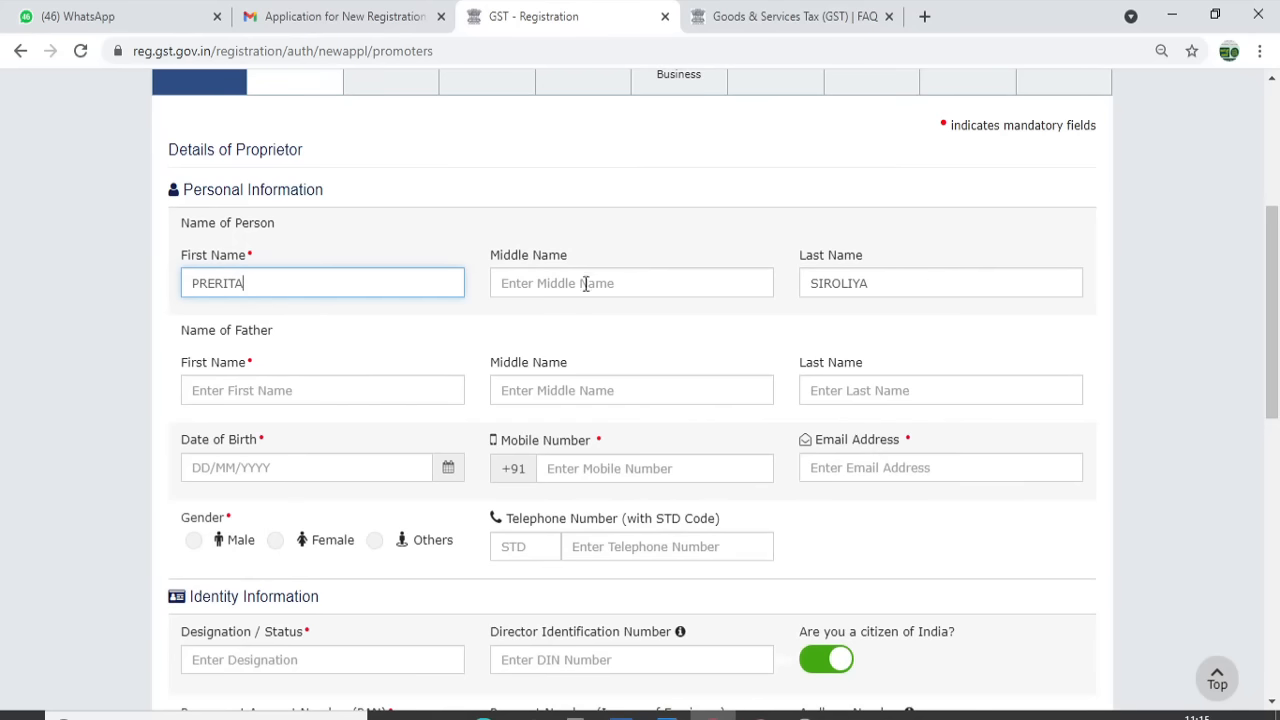
Enter the father's first and last names, correcting a typo in the surname
left_click(249, 390)
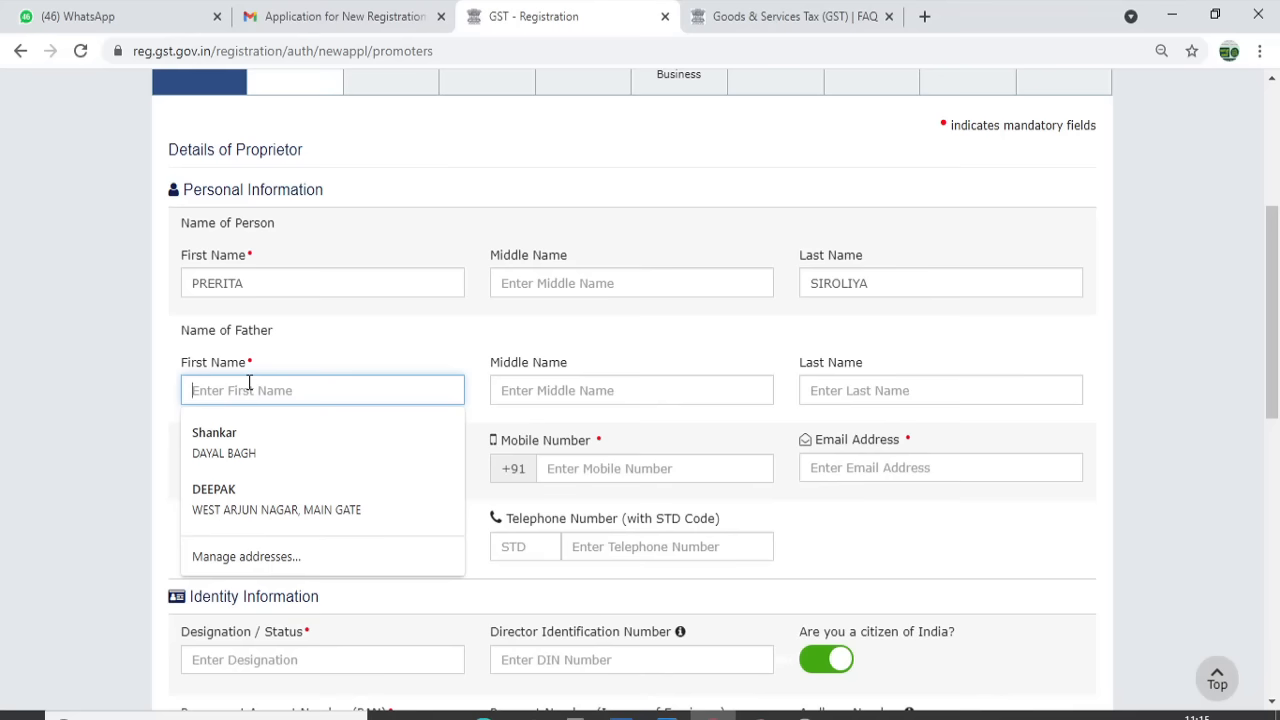
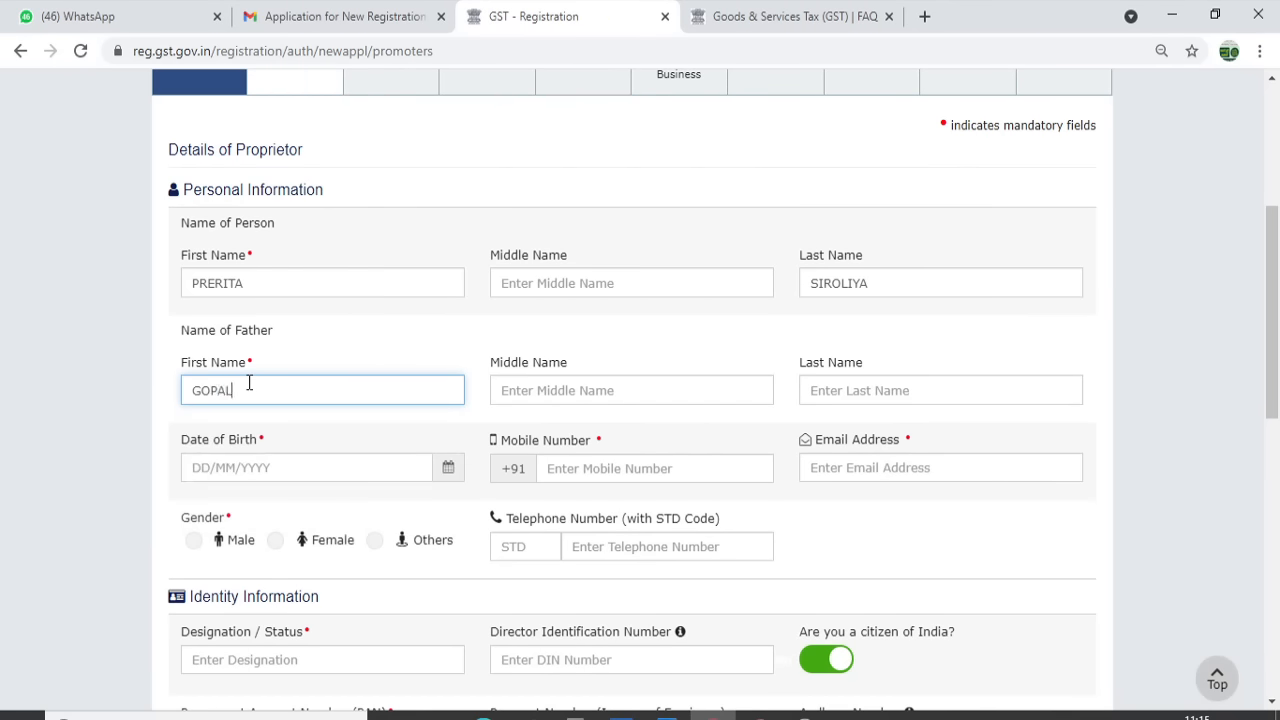
key("Tab")
key("Tab")
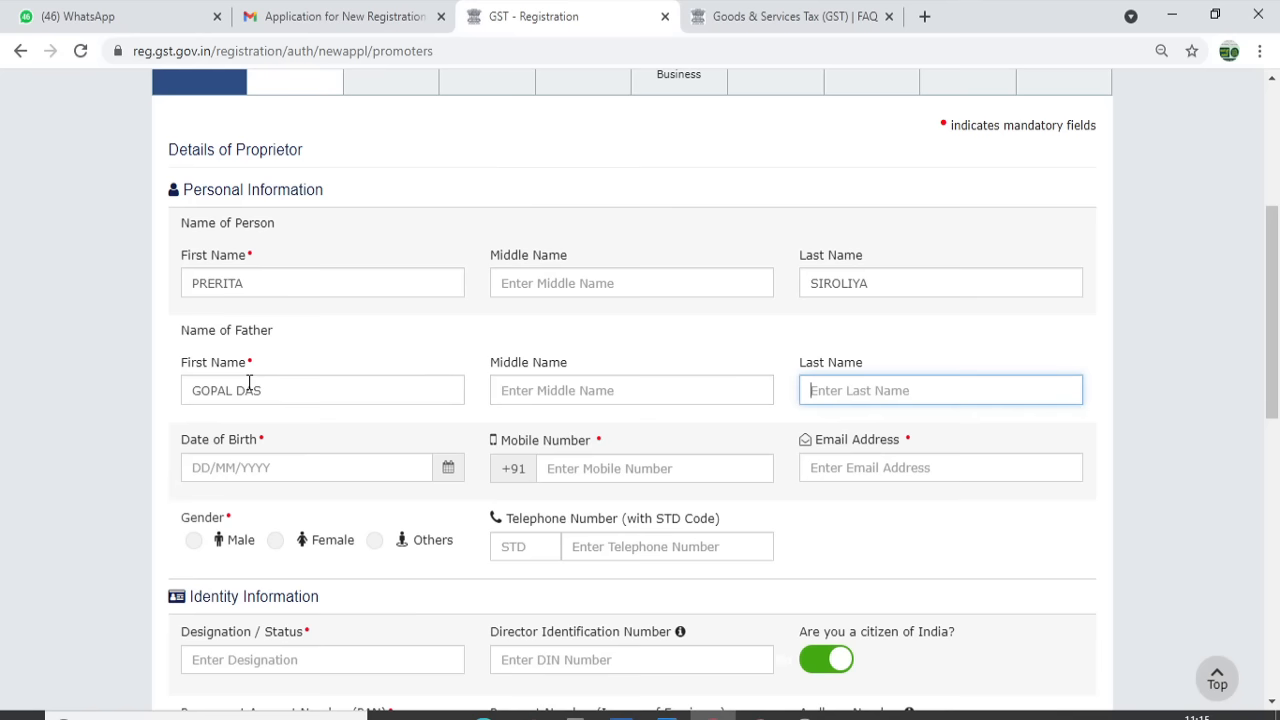
key("Tab")
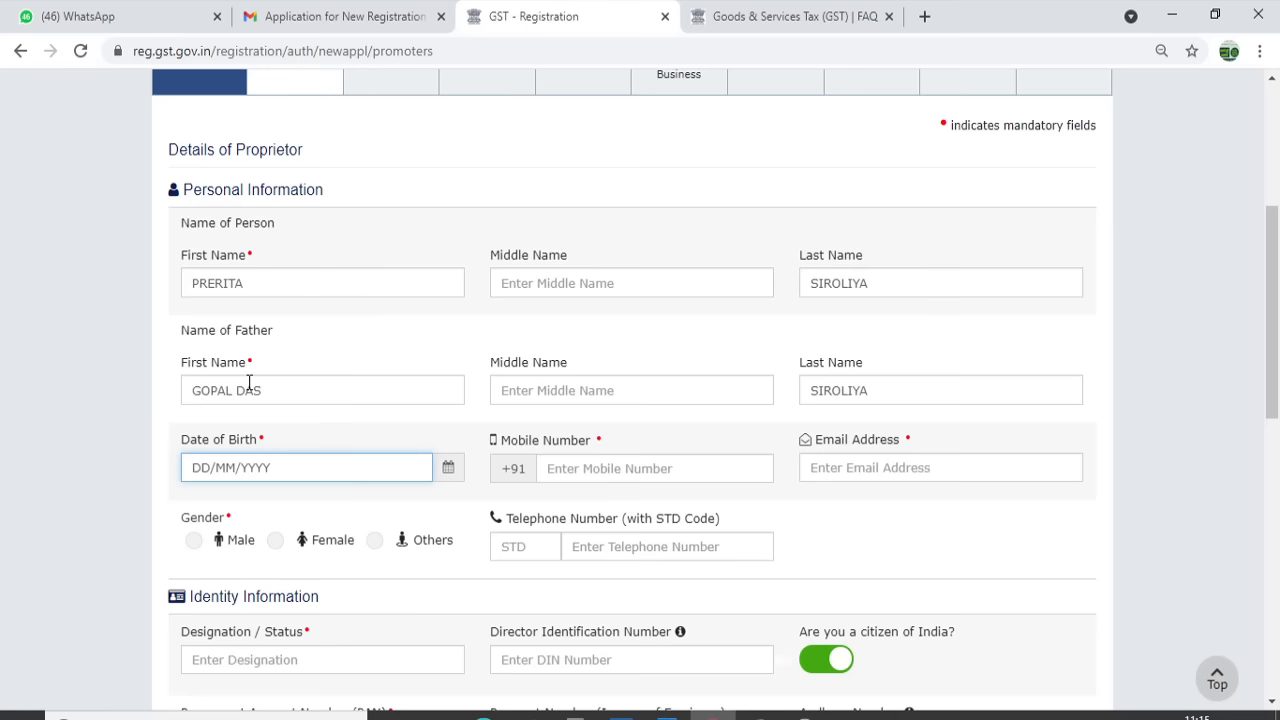
Fill in the proprietor's date of birth, mobile number and e-mail address
key("Tab")
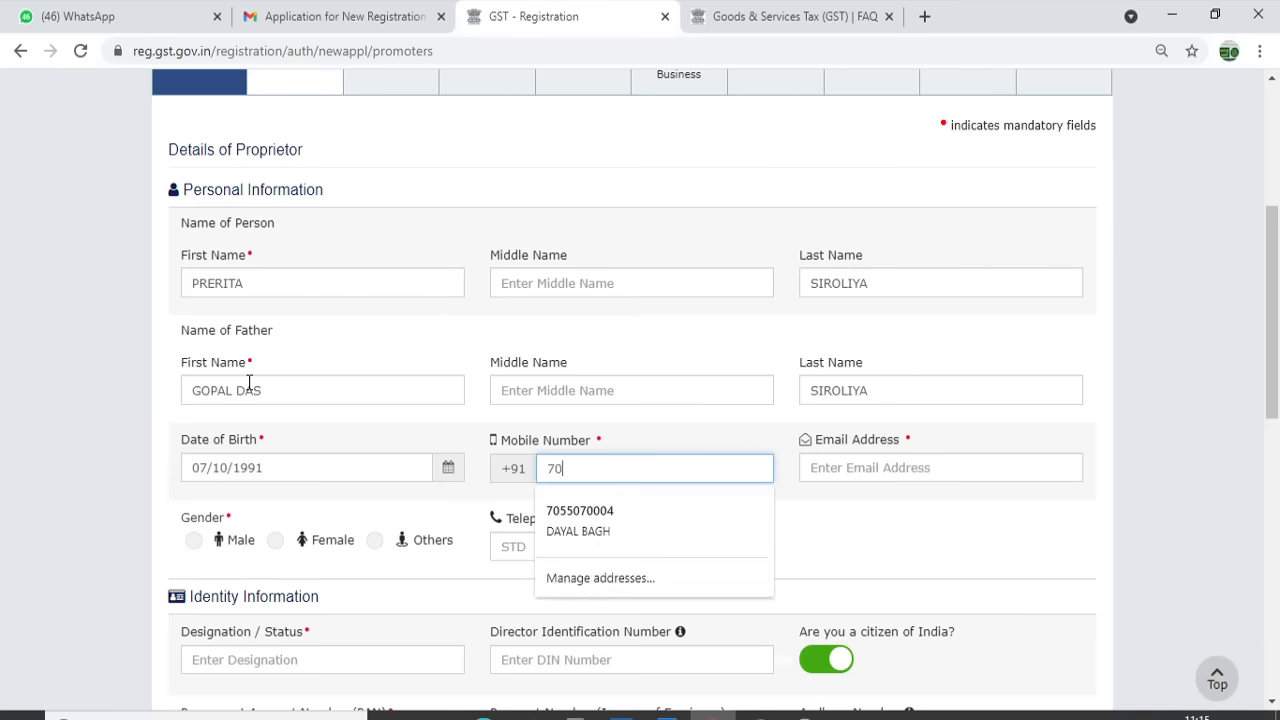
key("Tab")
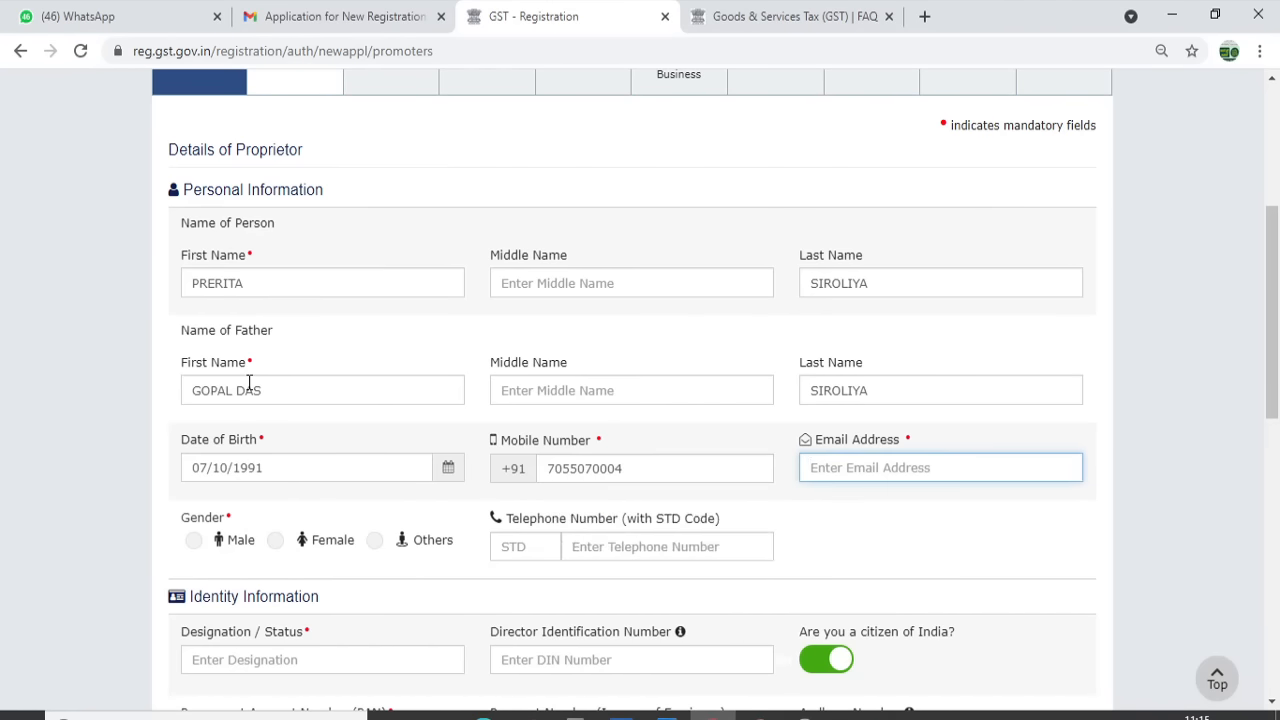
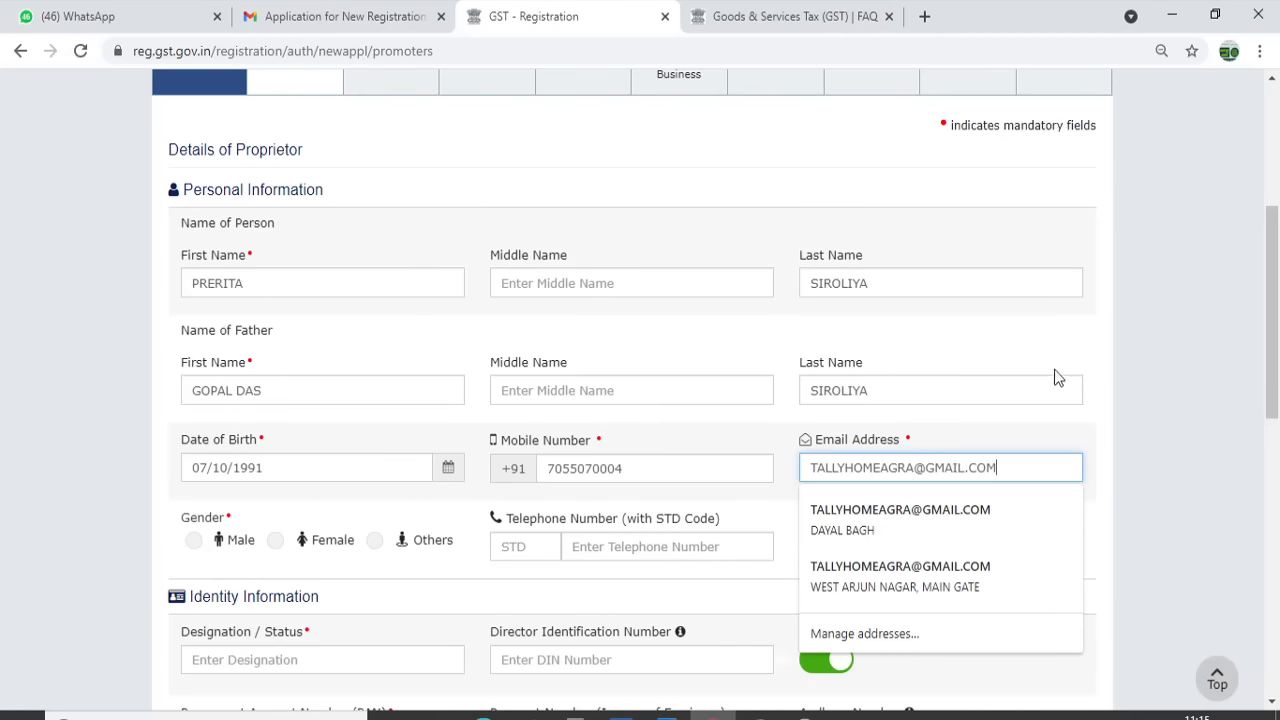
left_click(1191, 455)
scroll(1278, 348, "down", 2)
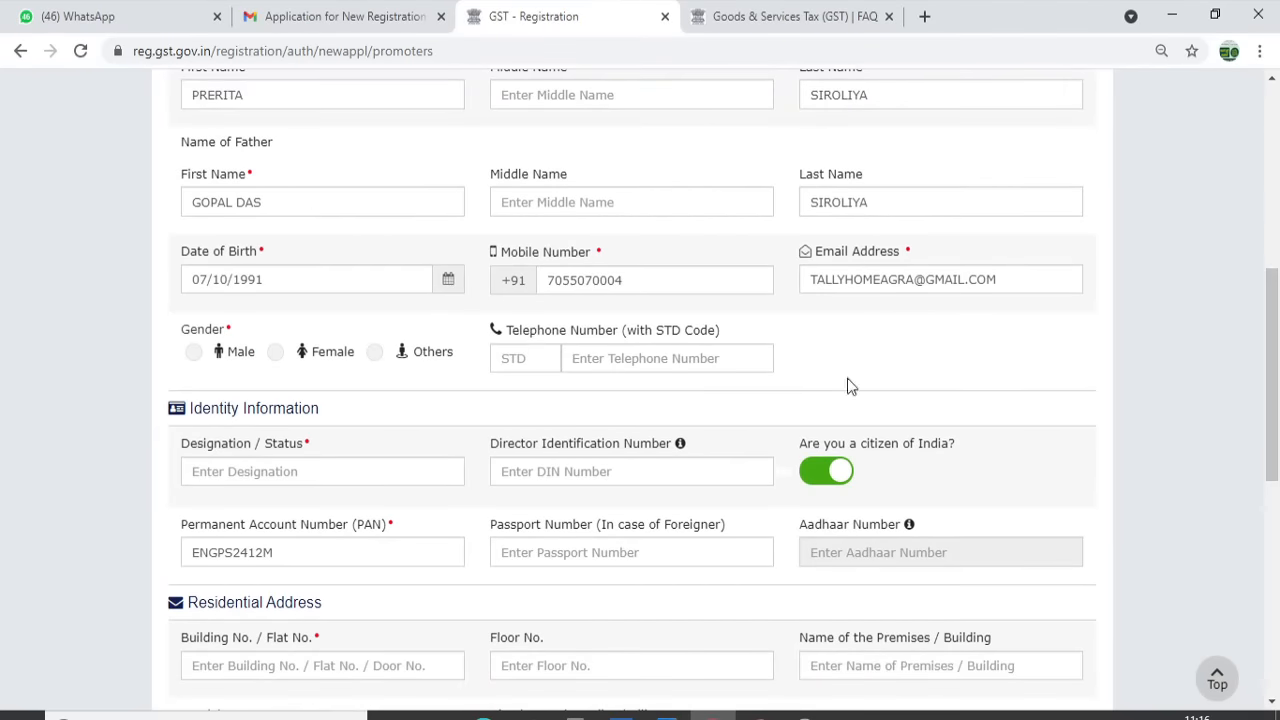
Set the proprietor's gender to Female and designation to PROPRIETOR
left_click(275, 356)
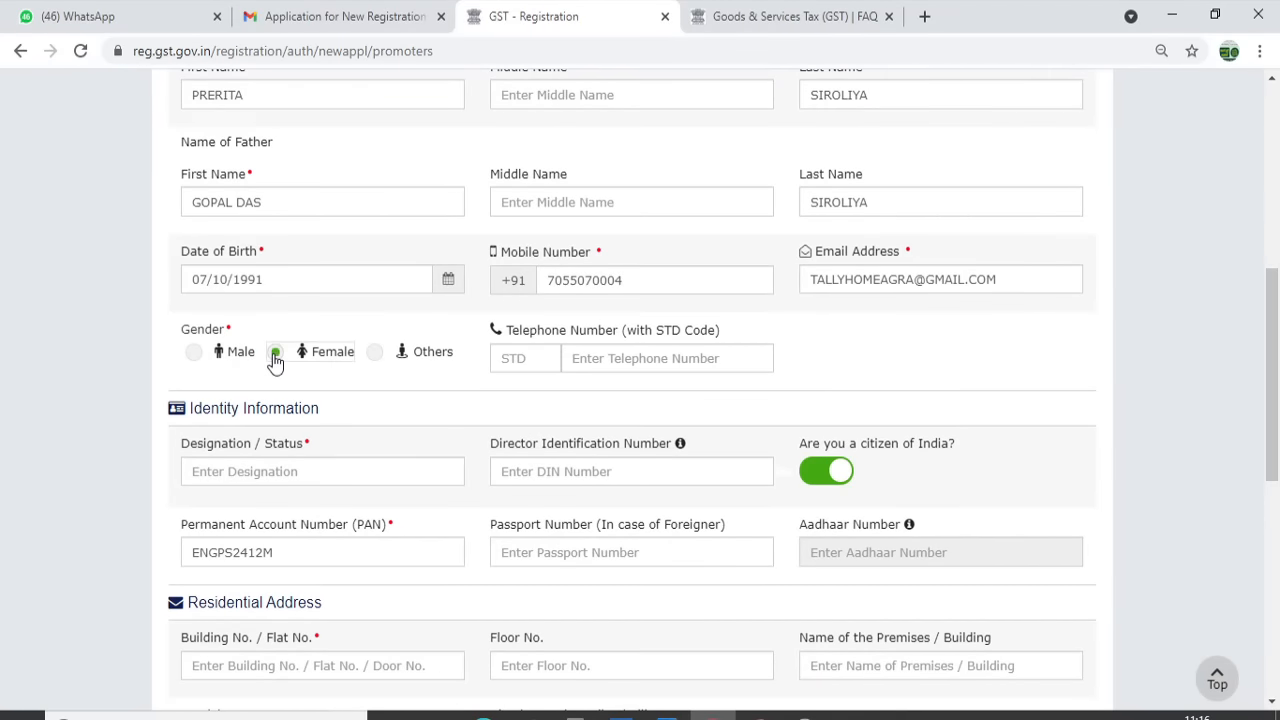
left_click(288, 474)
type("PRO")
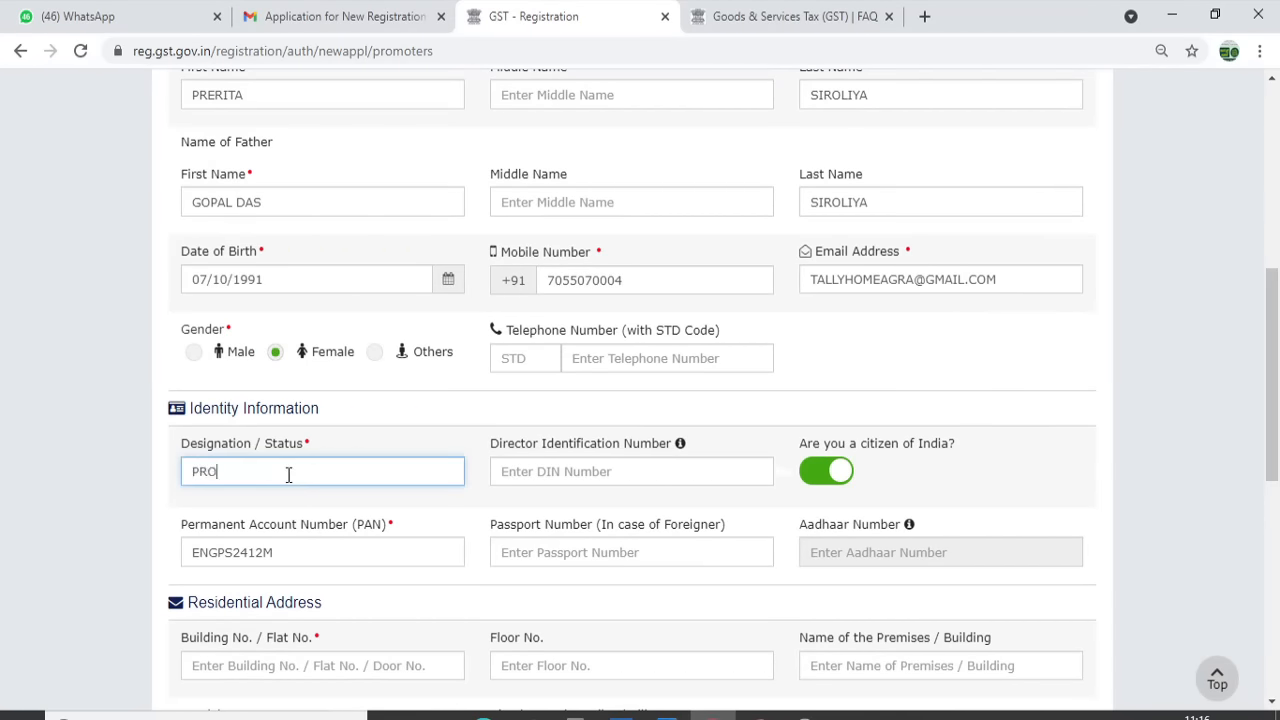
type("PRIETOR")
key("Tab")
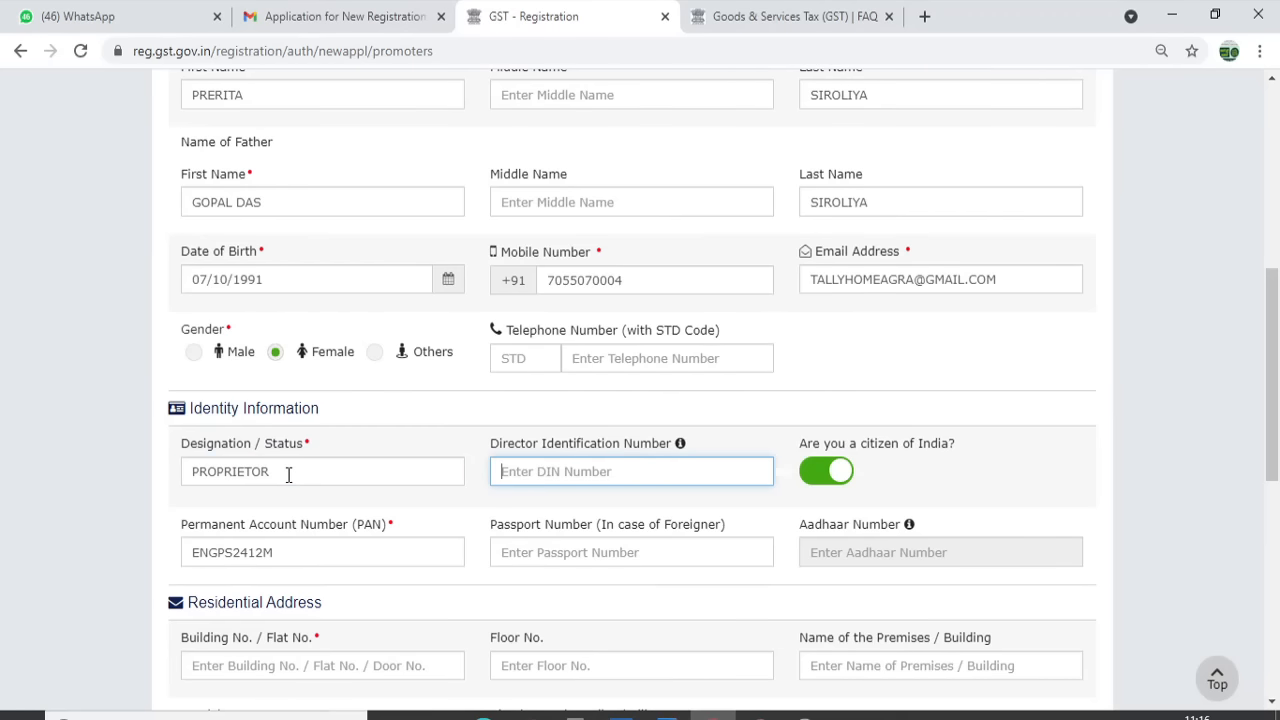
scroll(1276, 452, "down", 1)
left_click_drag(1276, 452, 1272, 508)
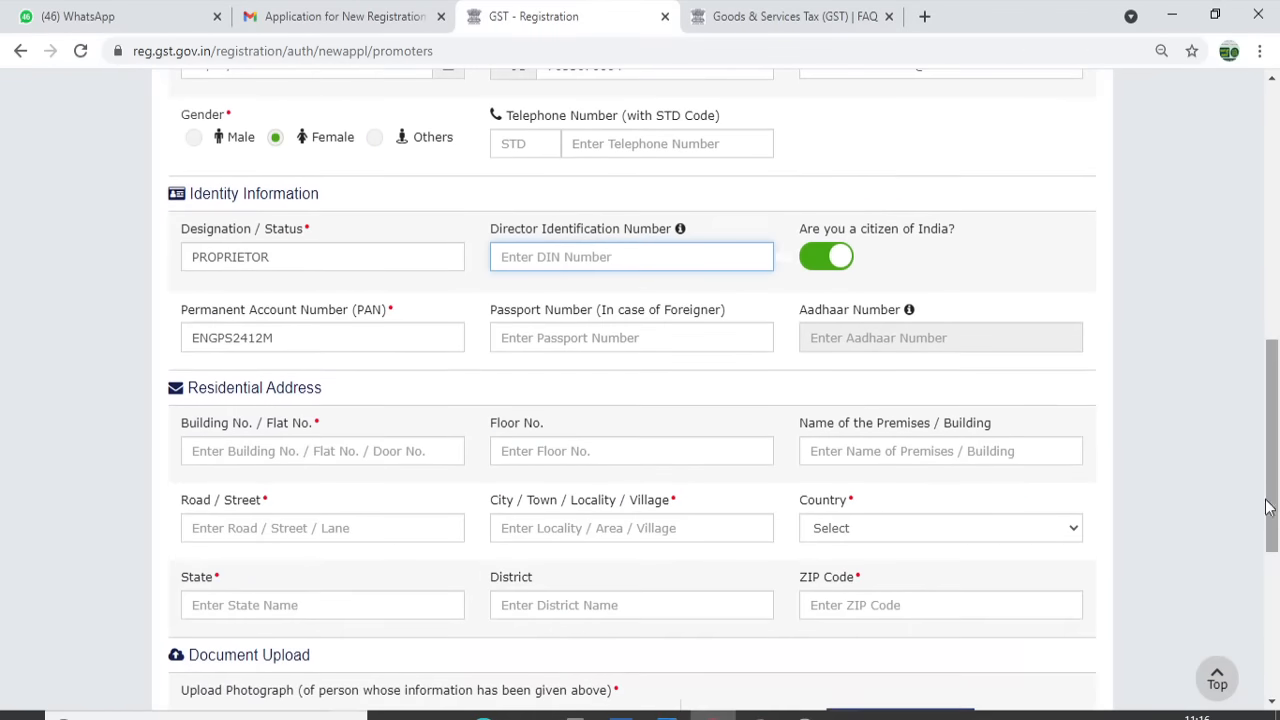
left_click(334, 452)
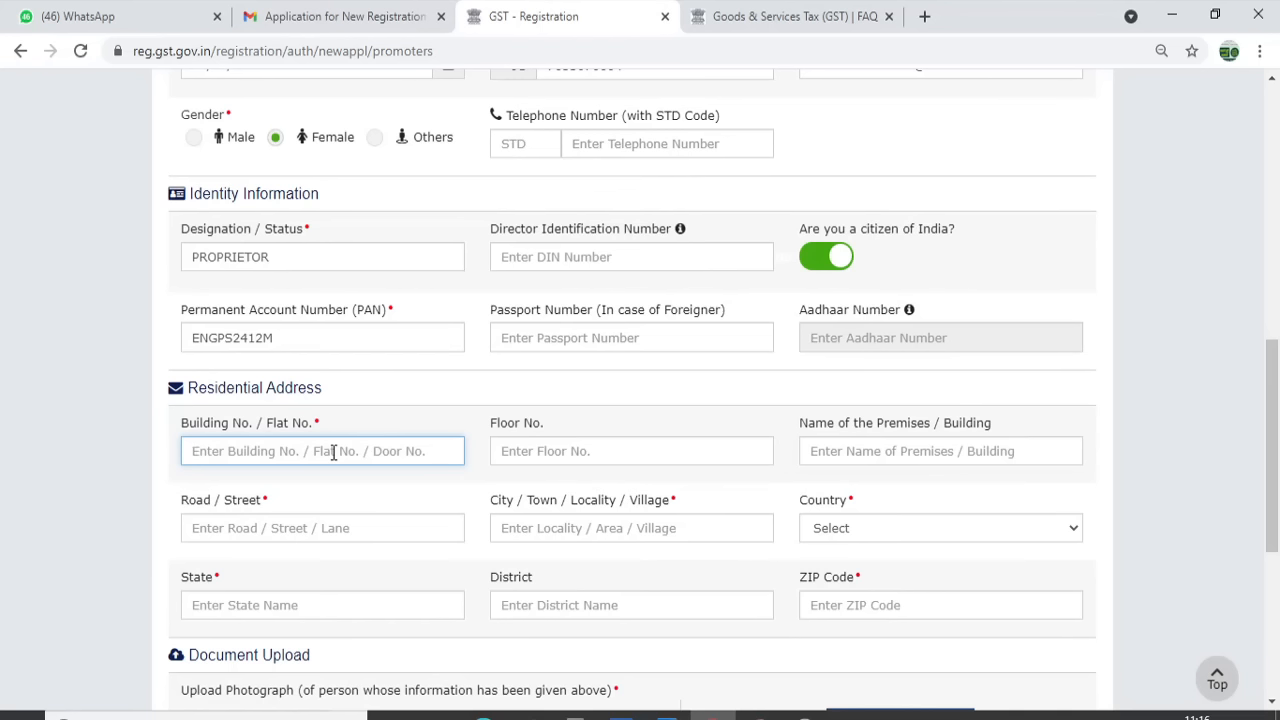
type("1")
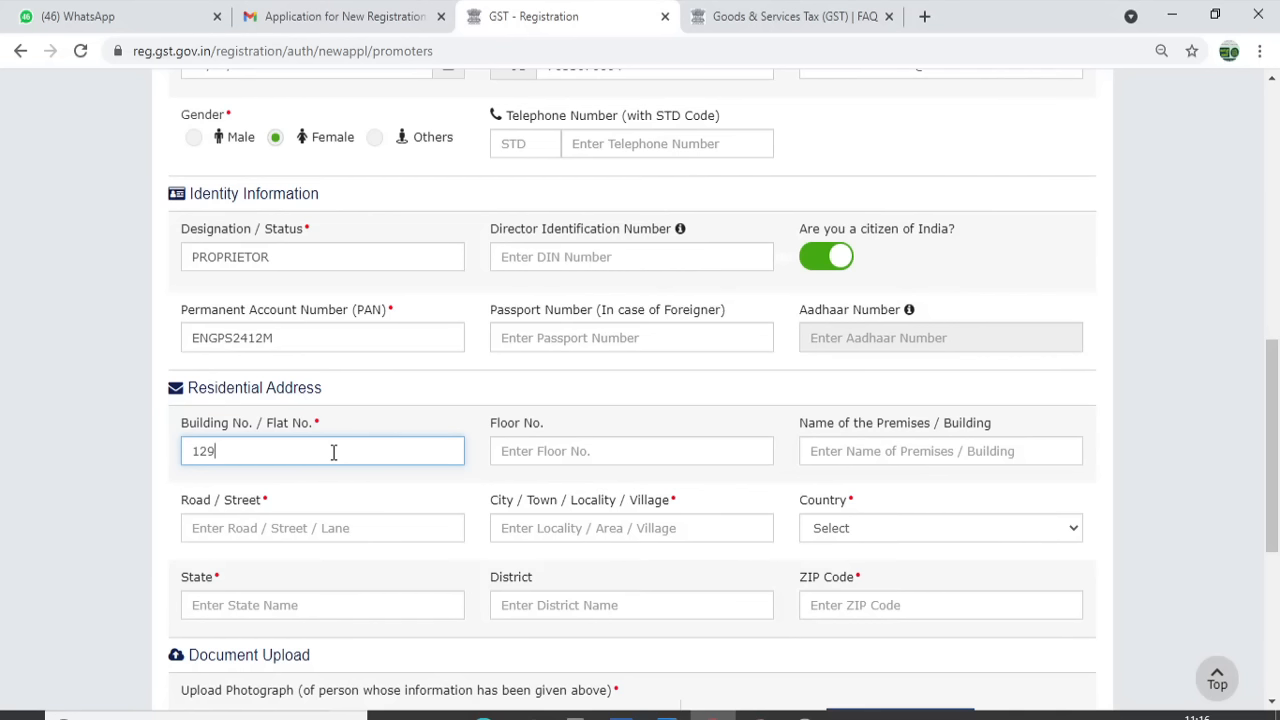
key("BackSpace")
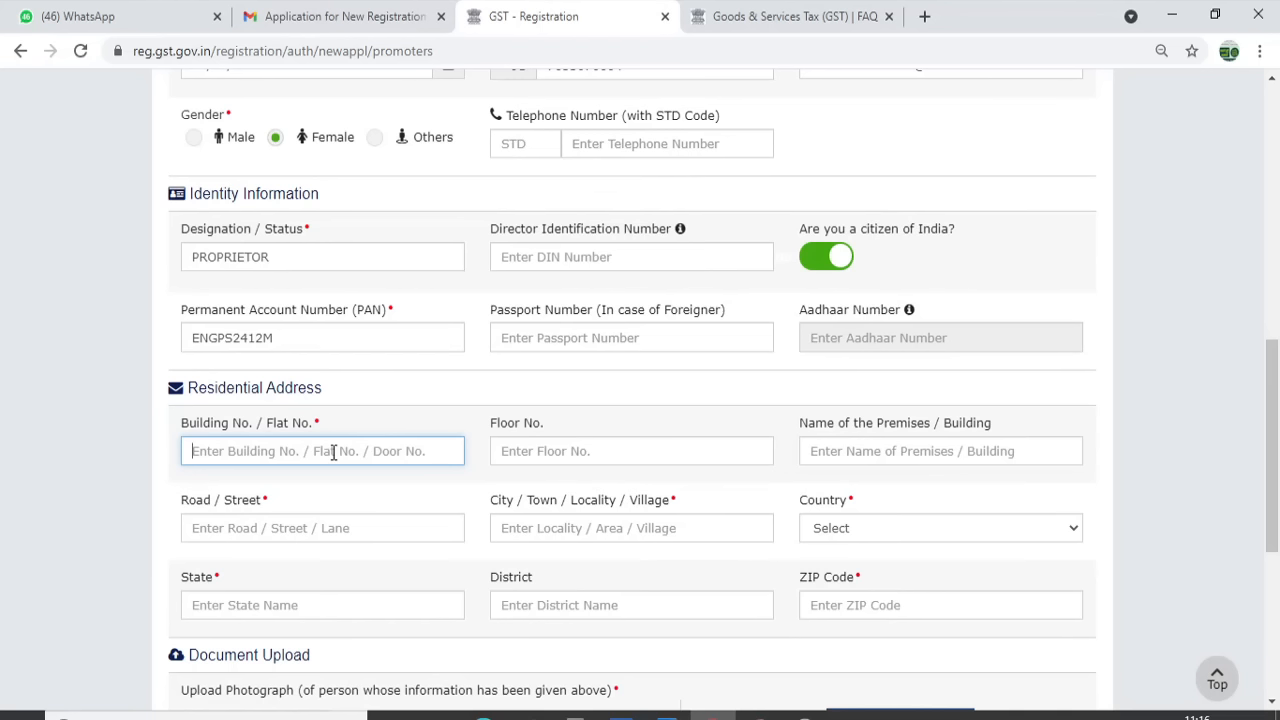
type("16")
key("Tab")
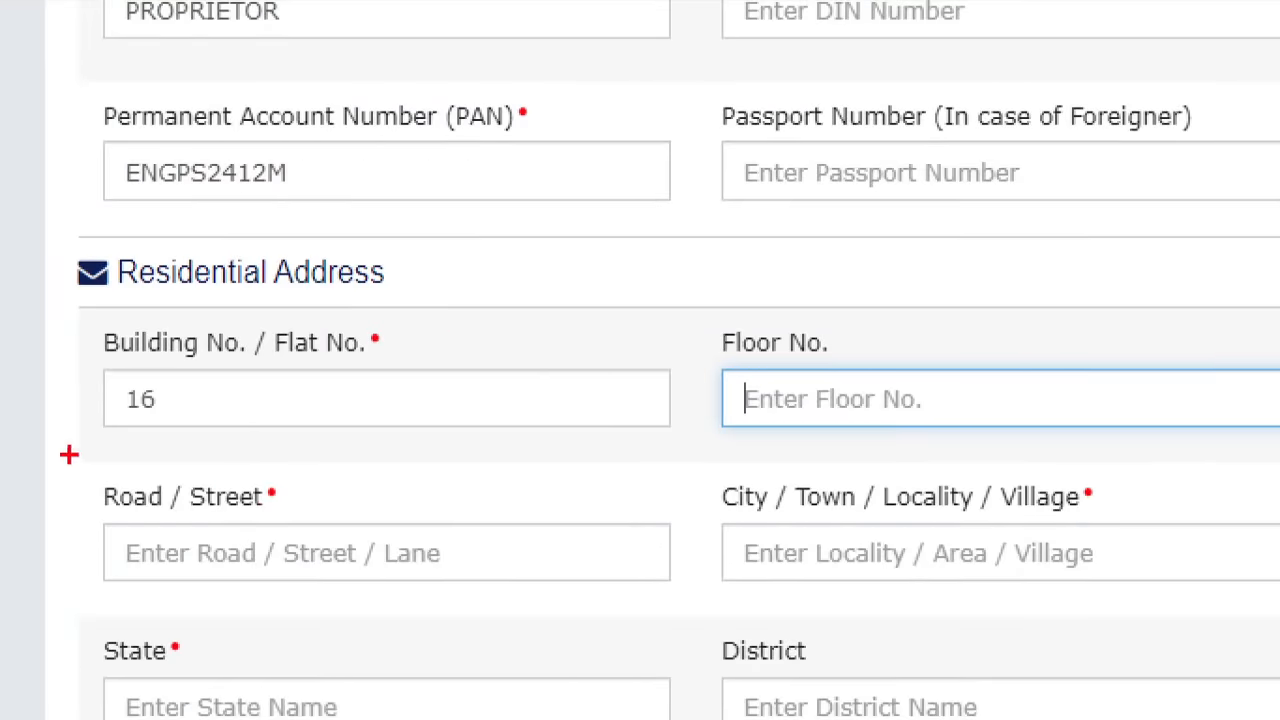
left_click_drag(69, 455, 326, 525)
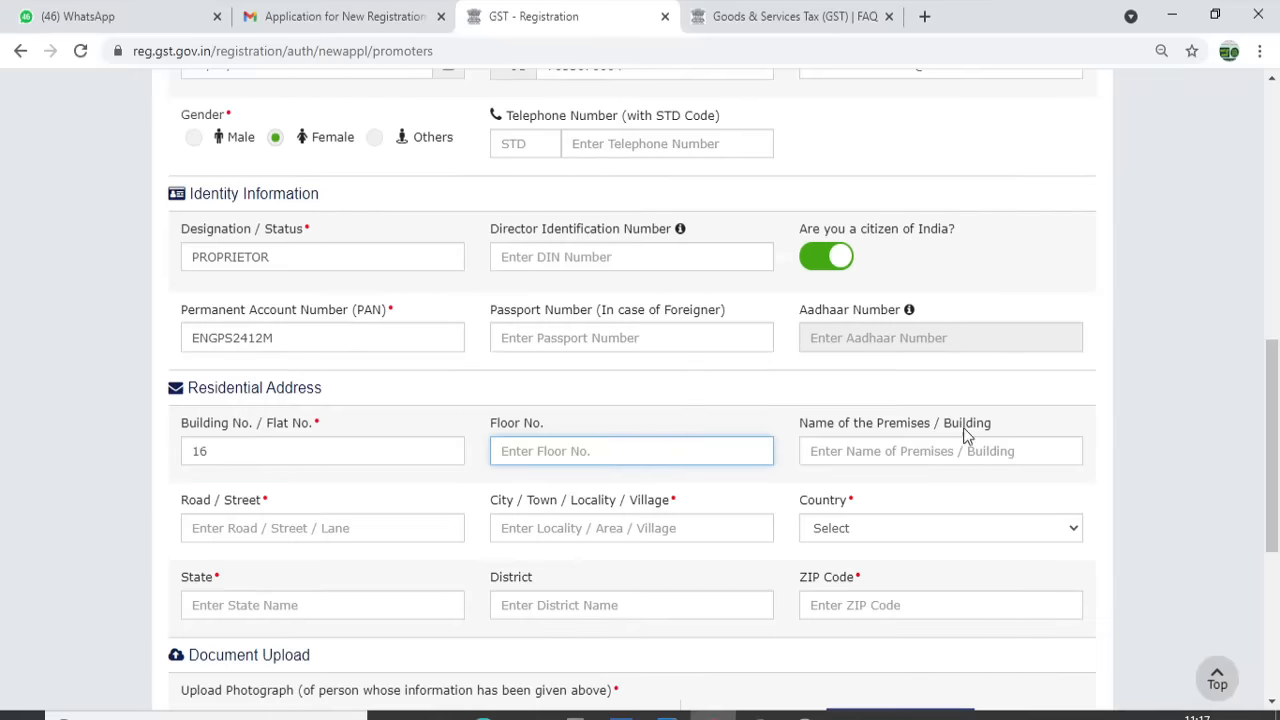
left_click(858, 448)
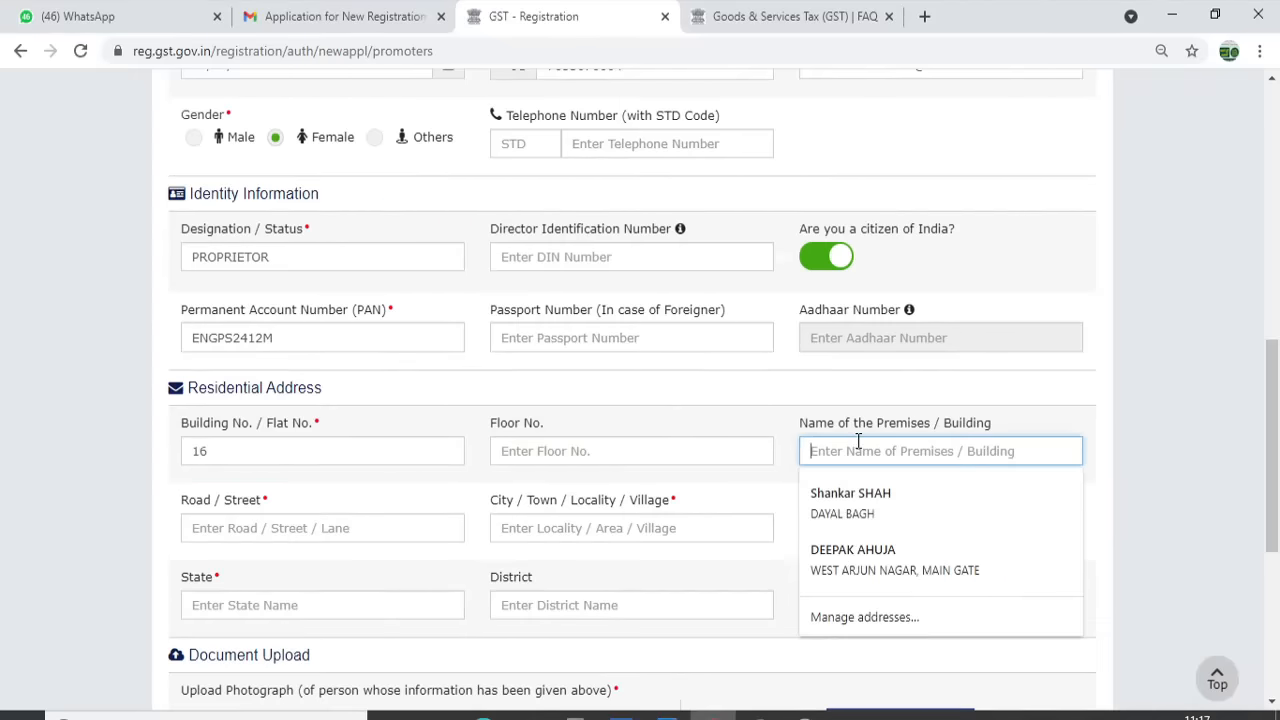
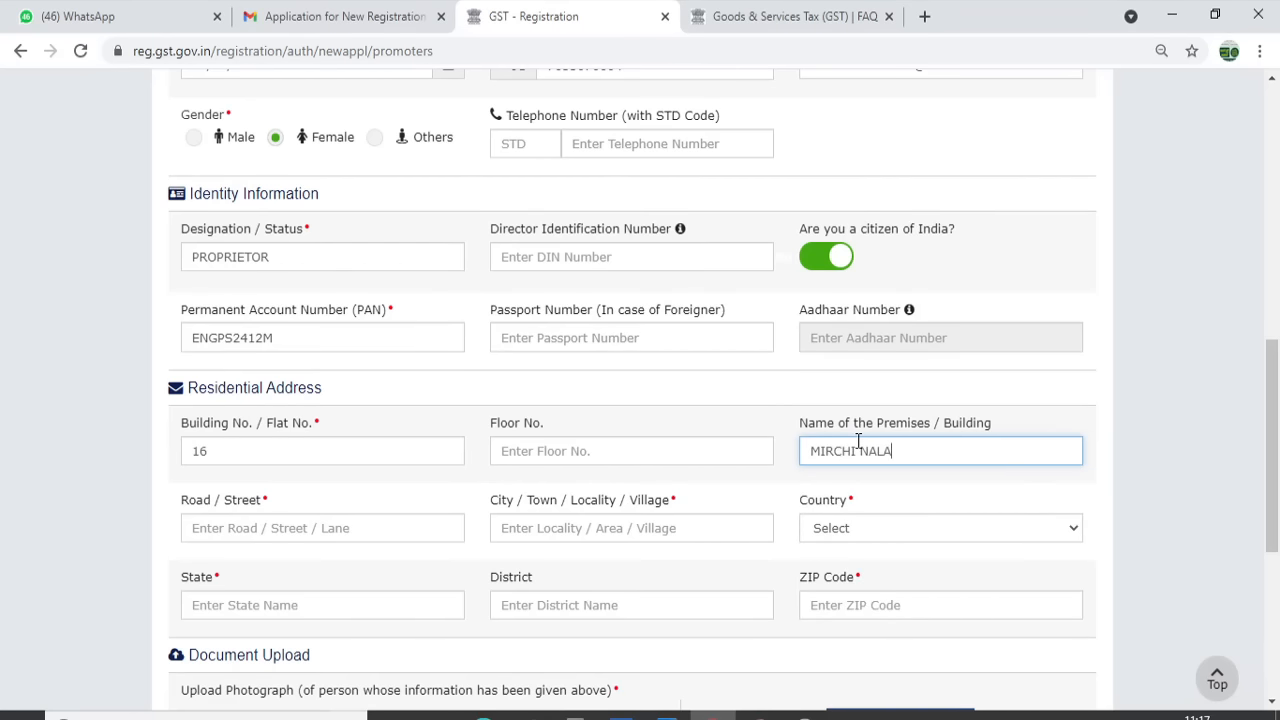
key("Tab")
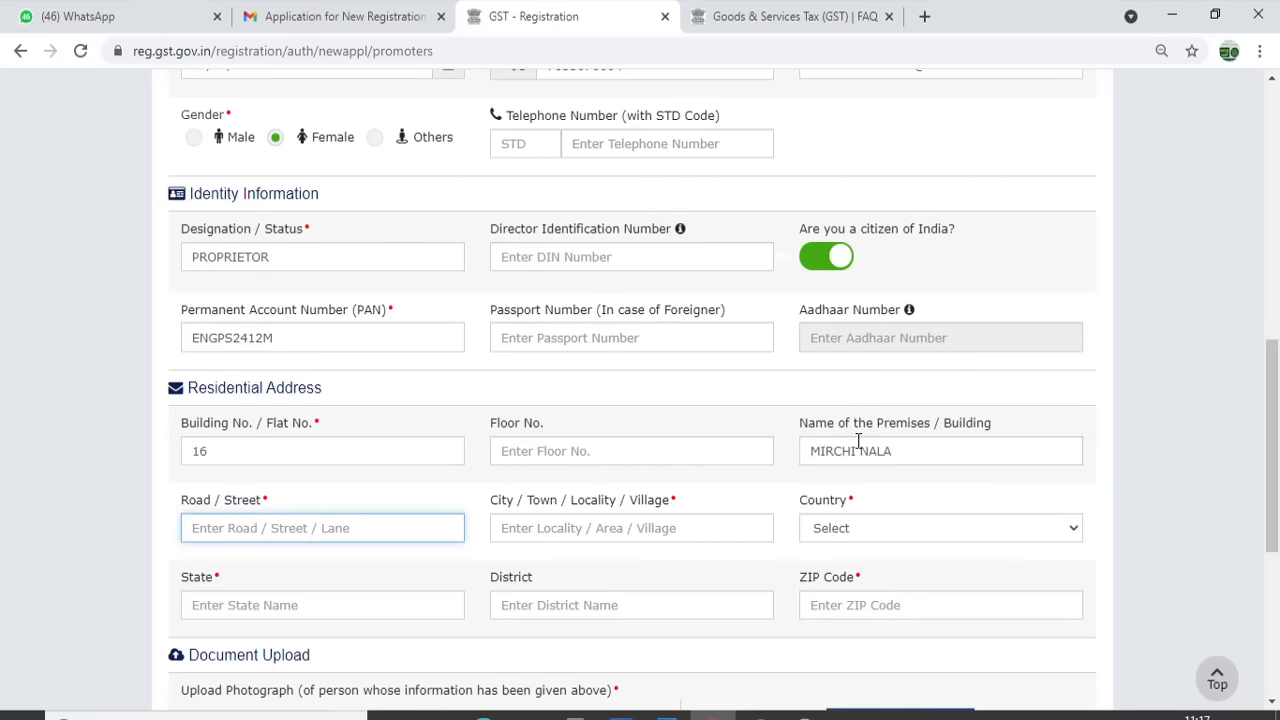
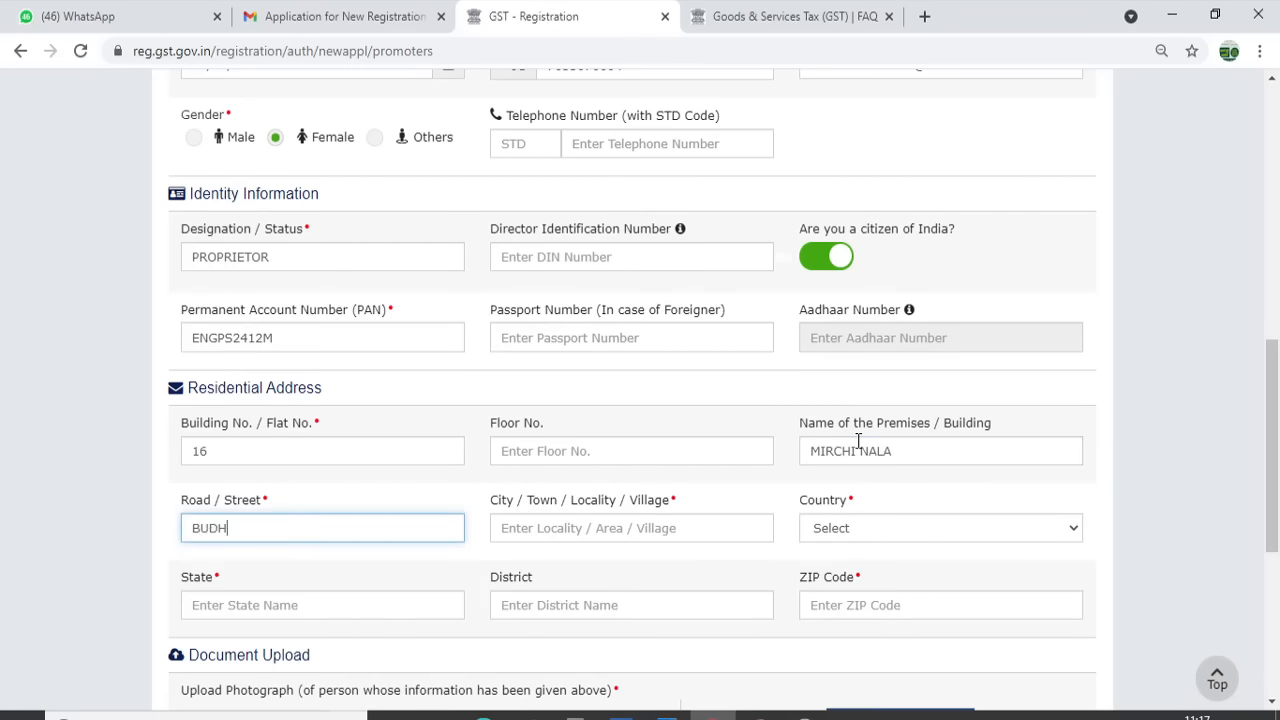
key("Tab")
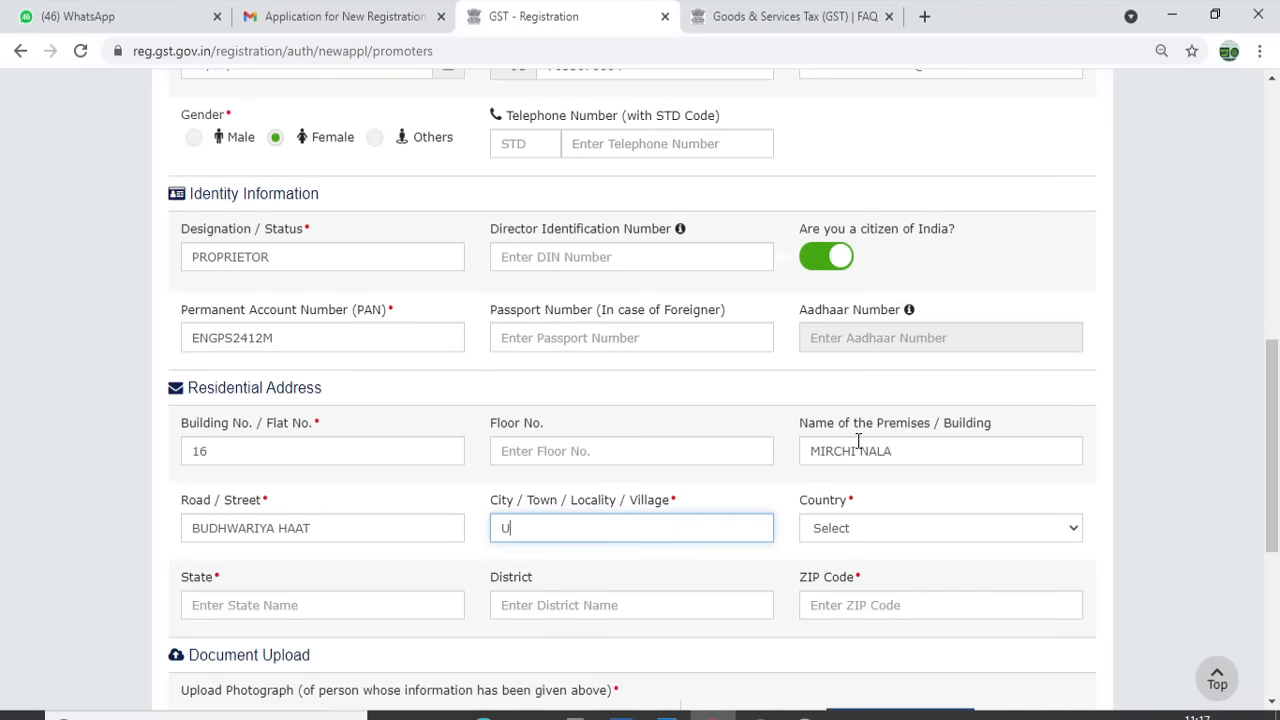
Choose country India, the state and the district, and enter PIN code 456001
key("Tab")
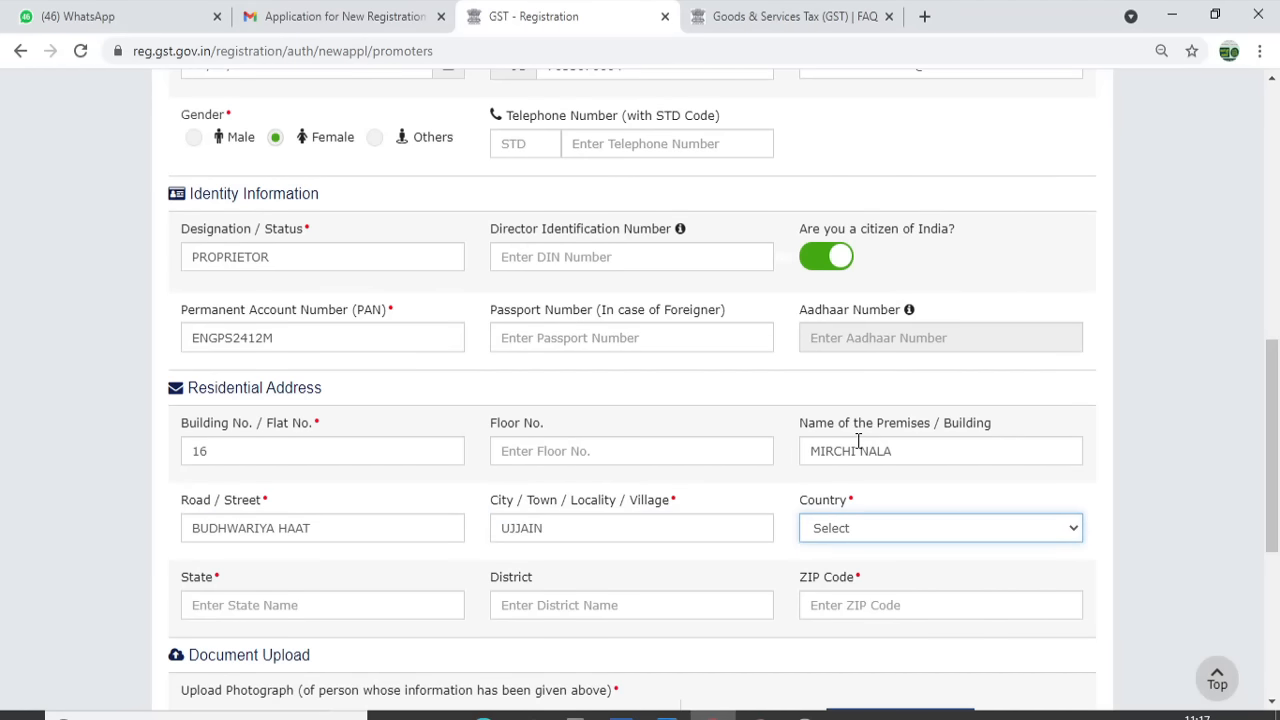
type("MADIND")
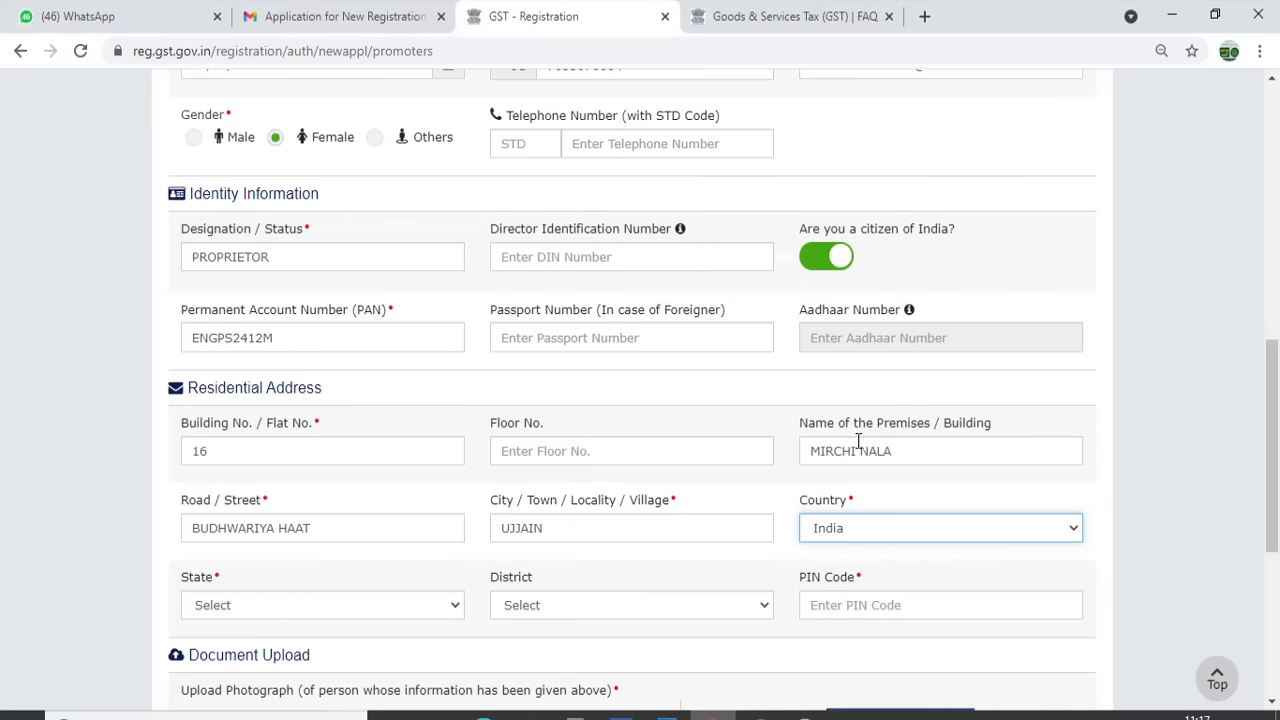
key("Tab")
type("MAD")
key("Tab")
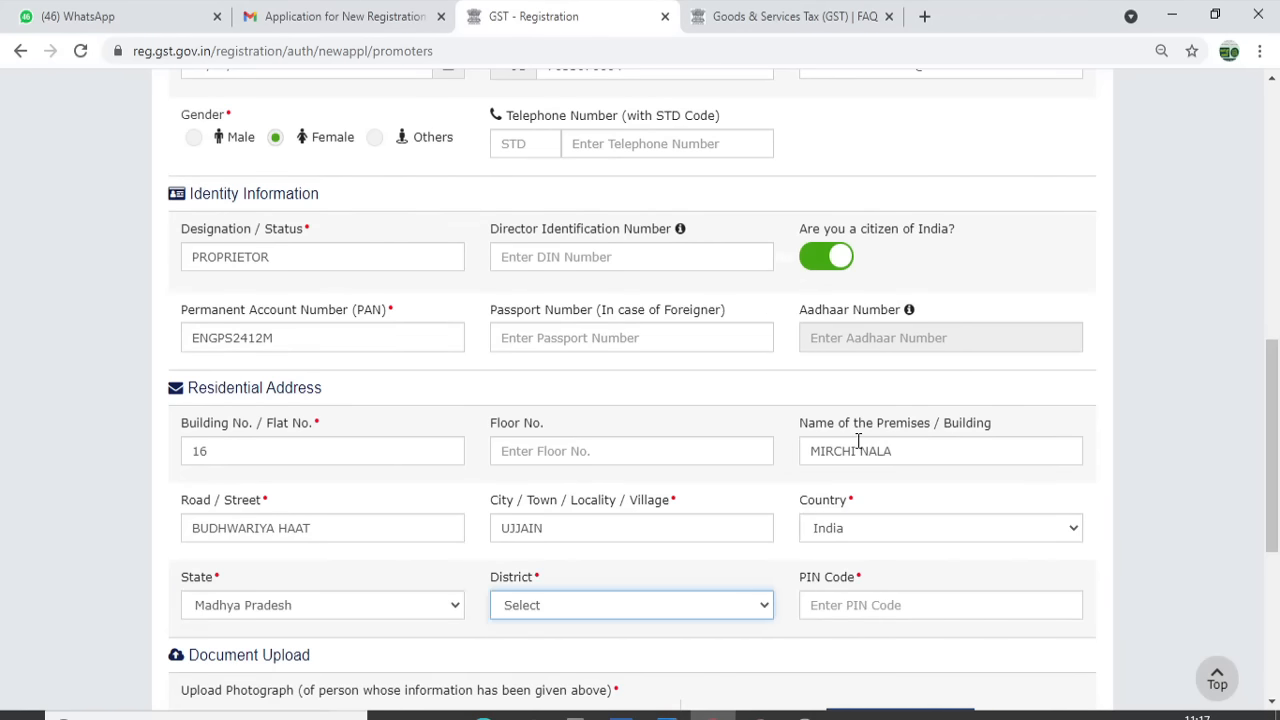
type("A")
type("Ujjain")
key("Tab")
type("456001")
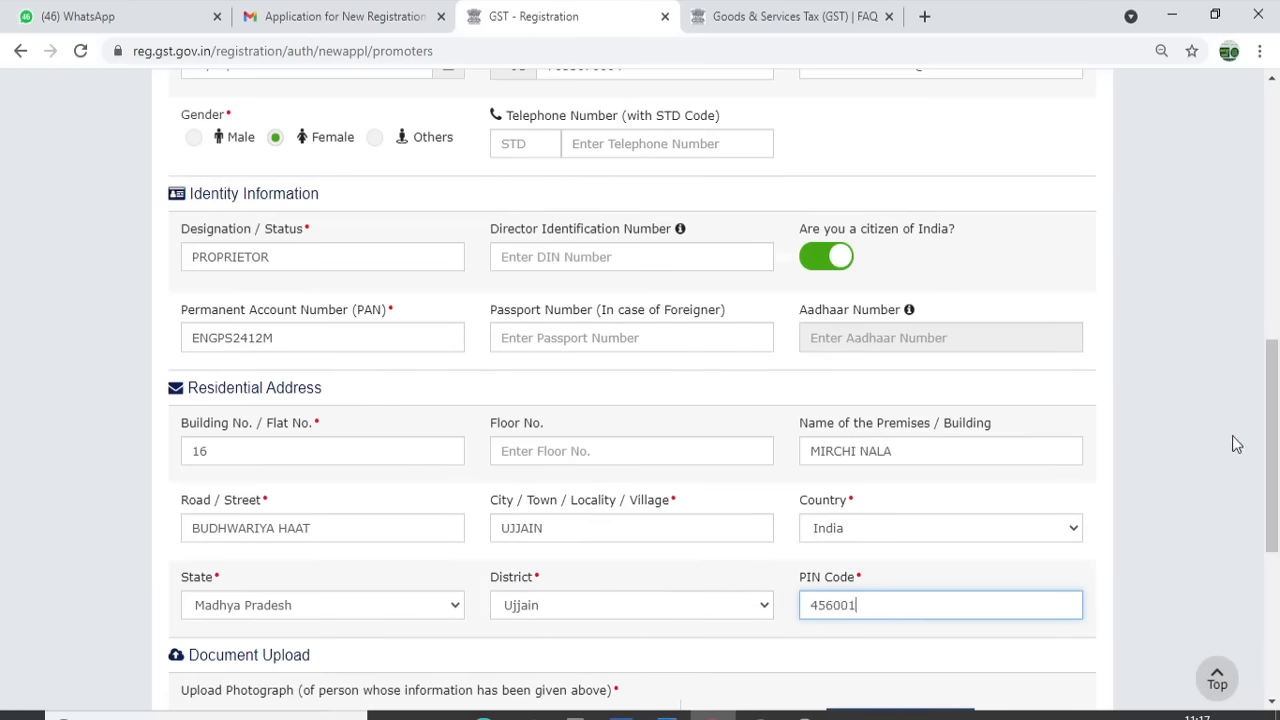
left_click_drag(1272, 442, 1272, 546)
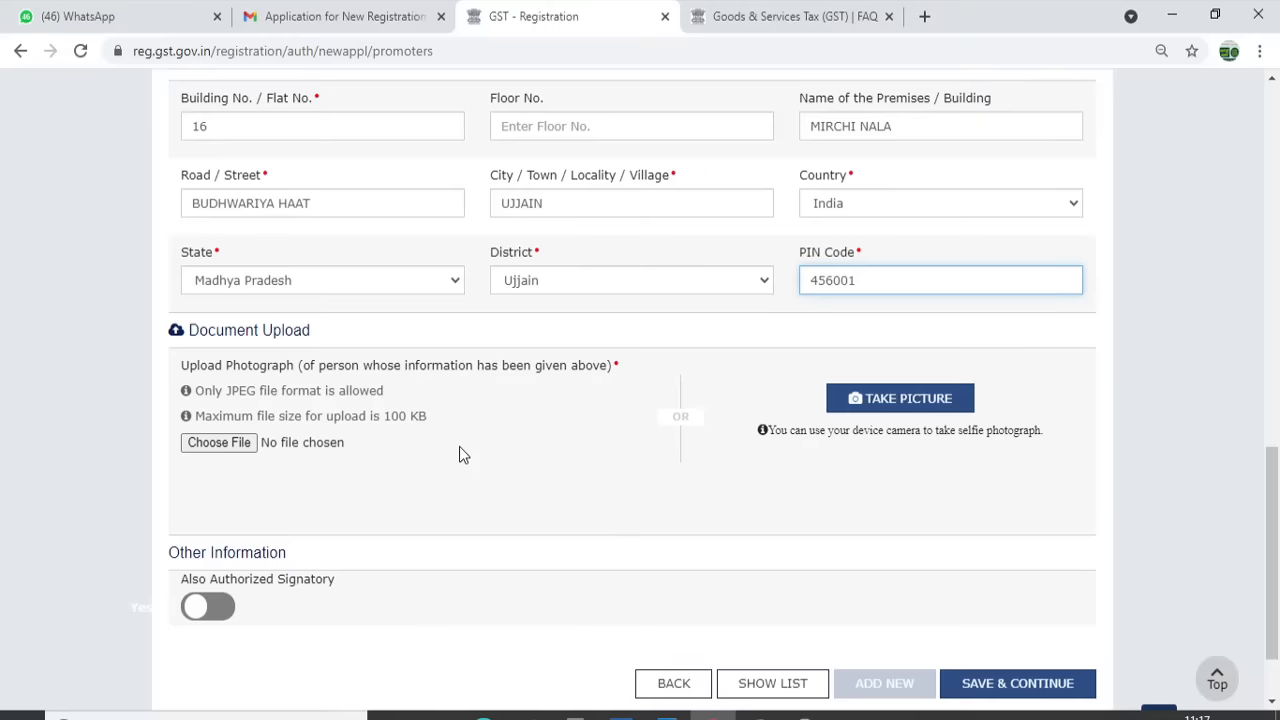
Upload the proprietor's photo, mark them as also authorized signatory, and save
left_click(225, 446)
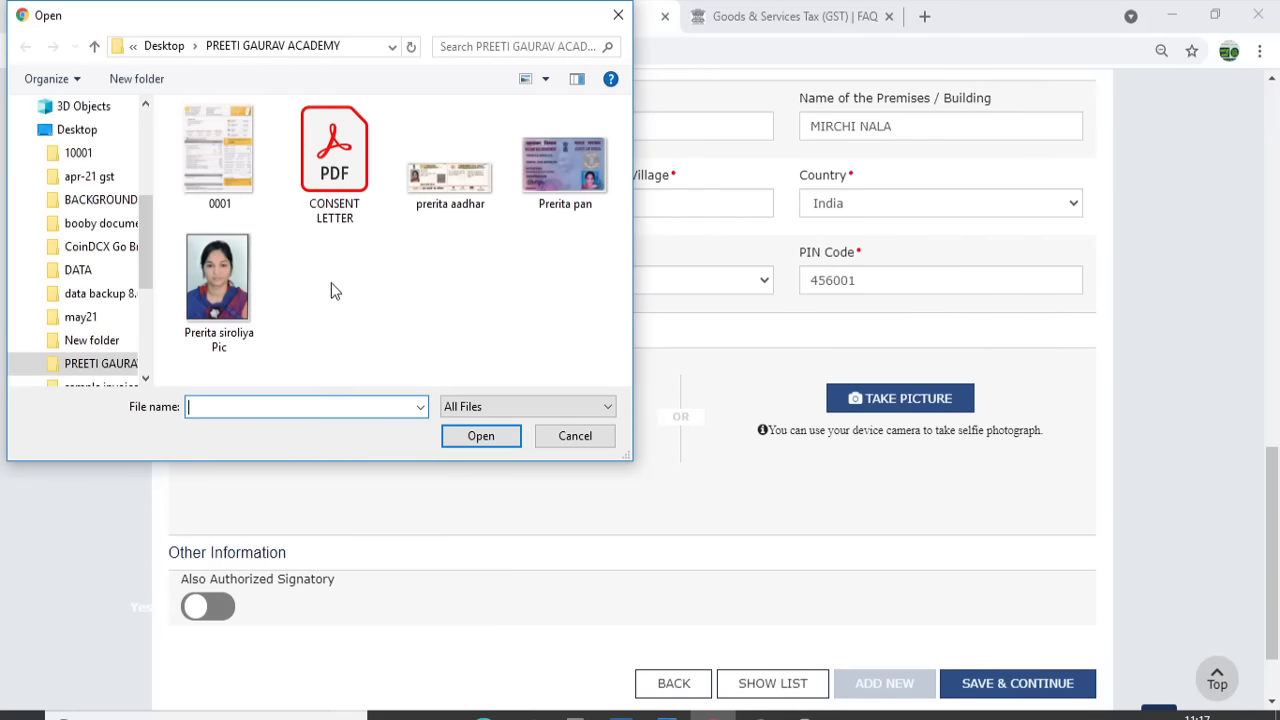
left_click(257, 290)
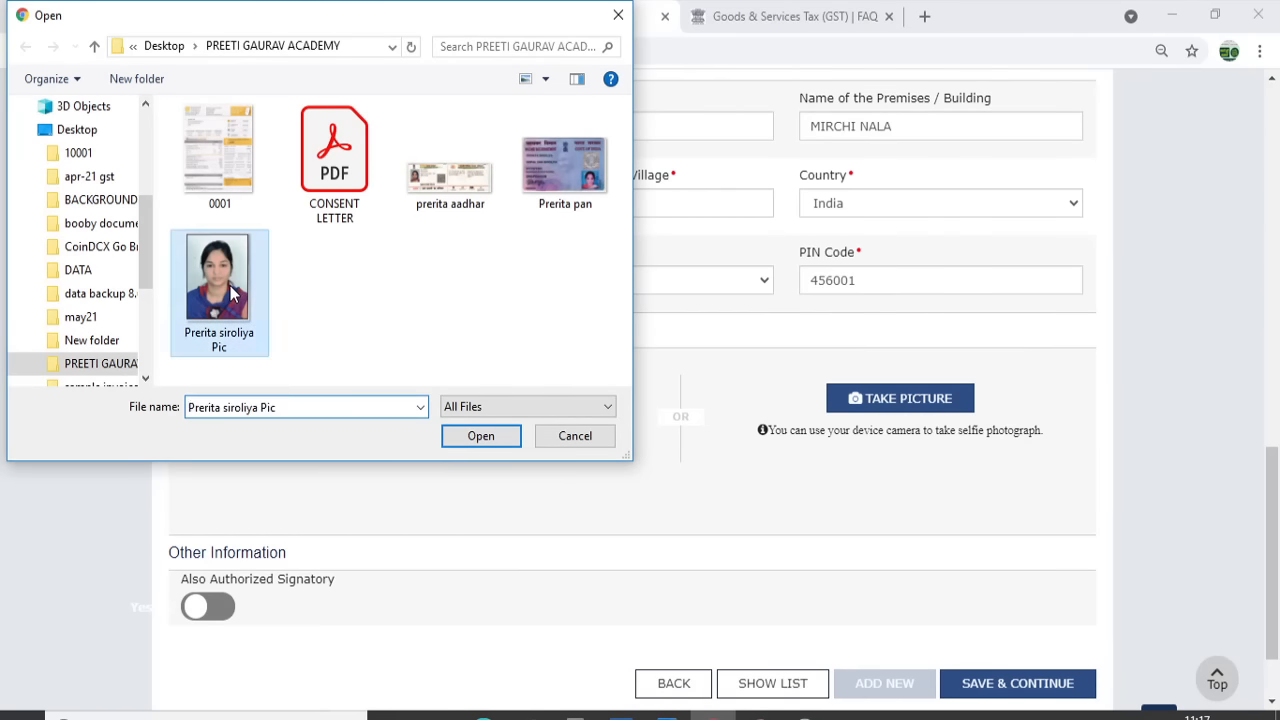
left_click(480, 438)
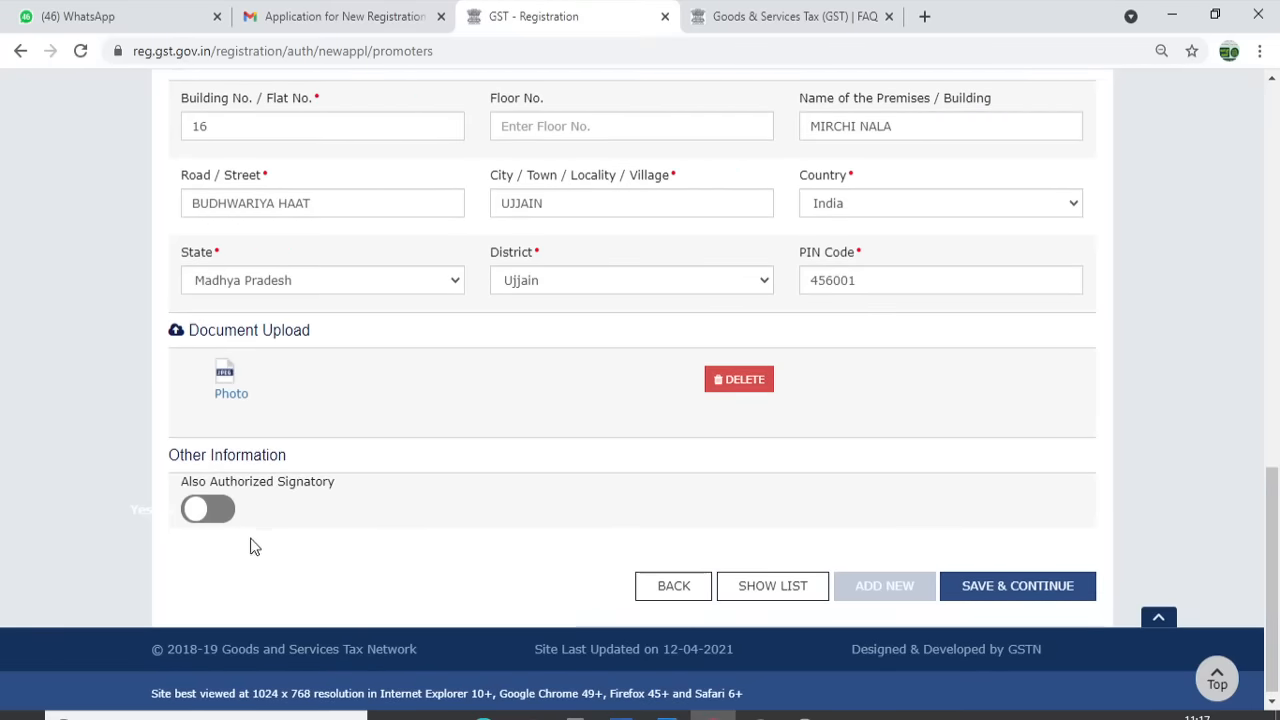
left_click(204, 512)
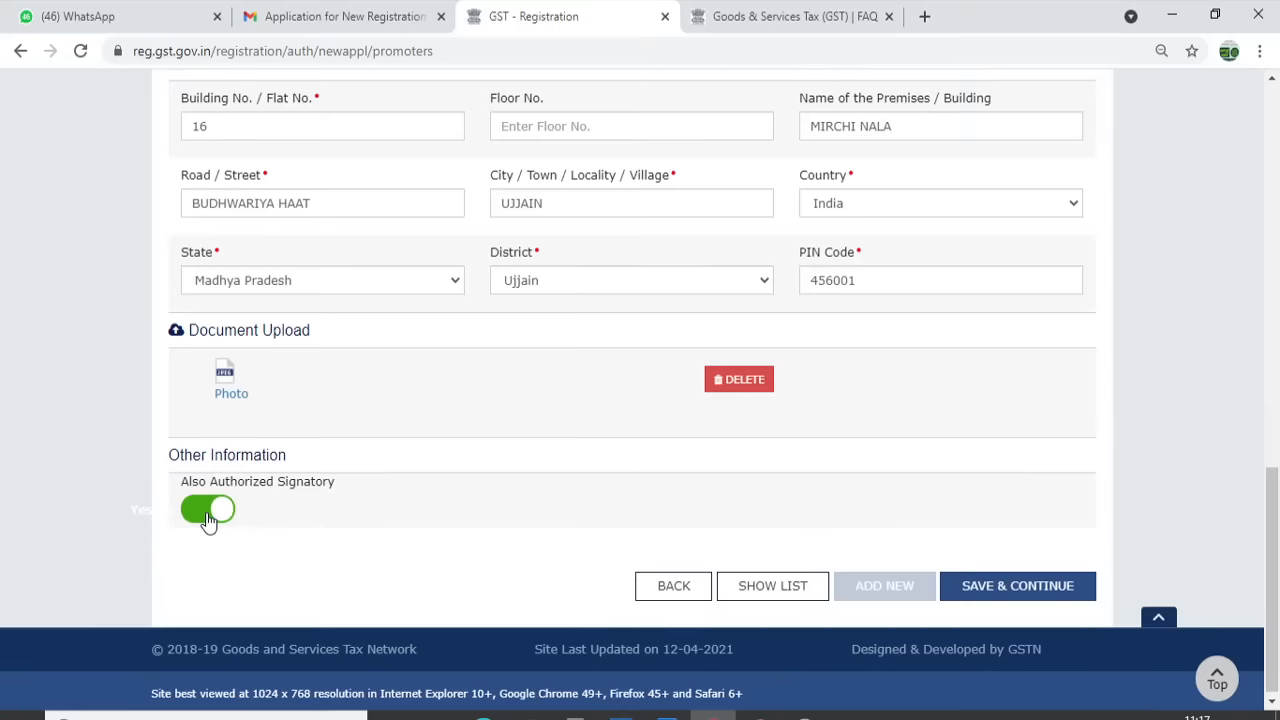
left_click(1006, 598)
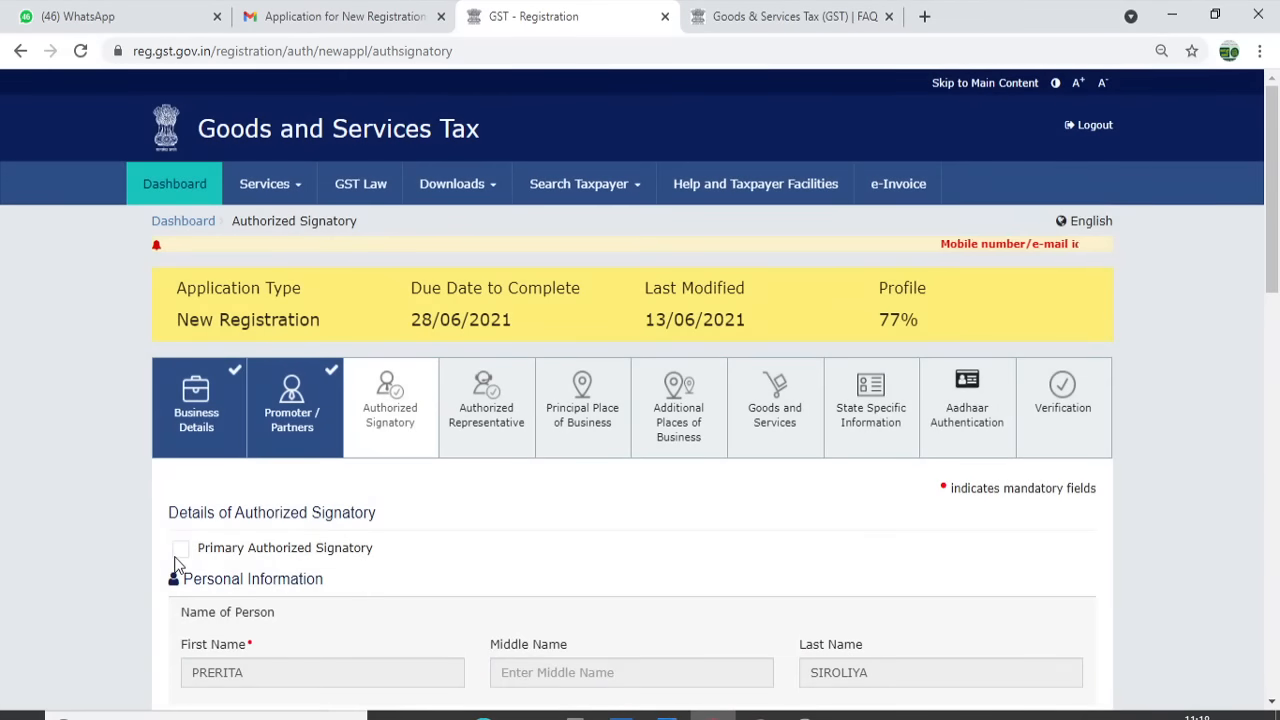
Make the proprietor primary authorized signatory and continue without an authorized representative
left_click(178, 553)
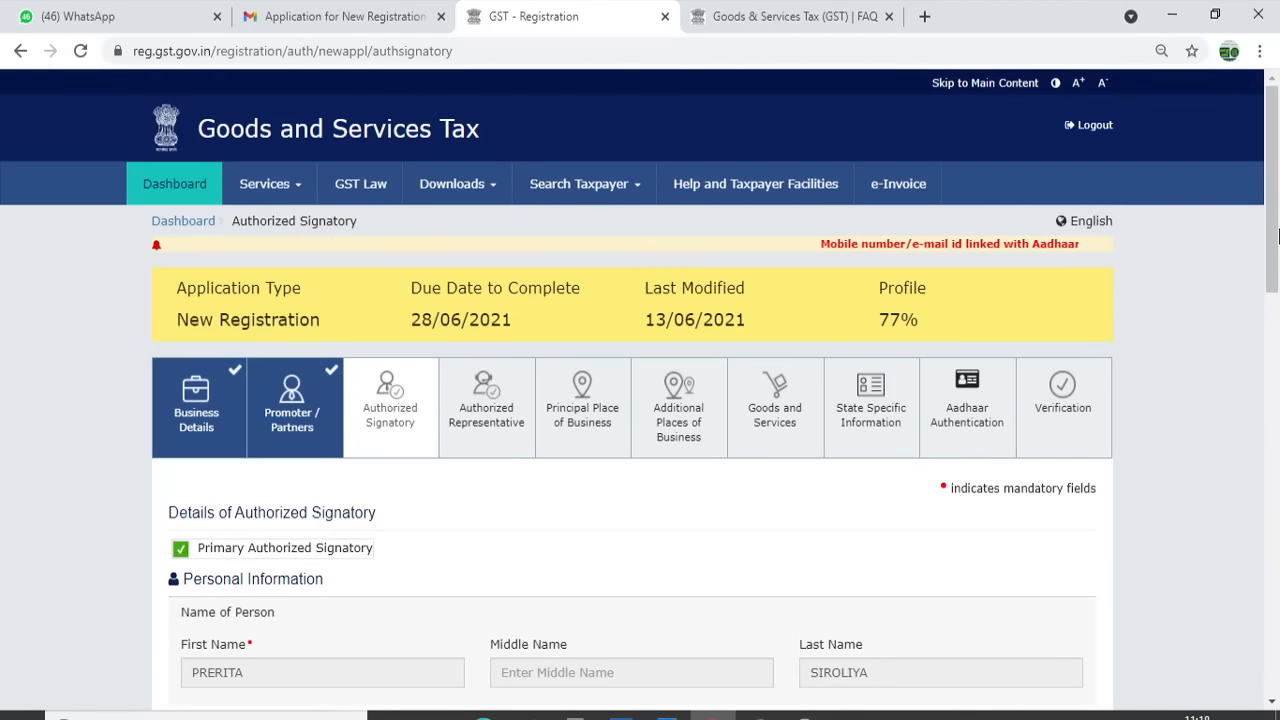
left_click_drag(1275, 218, 1270, 607)
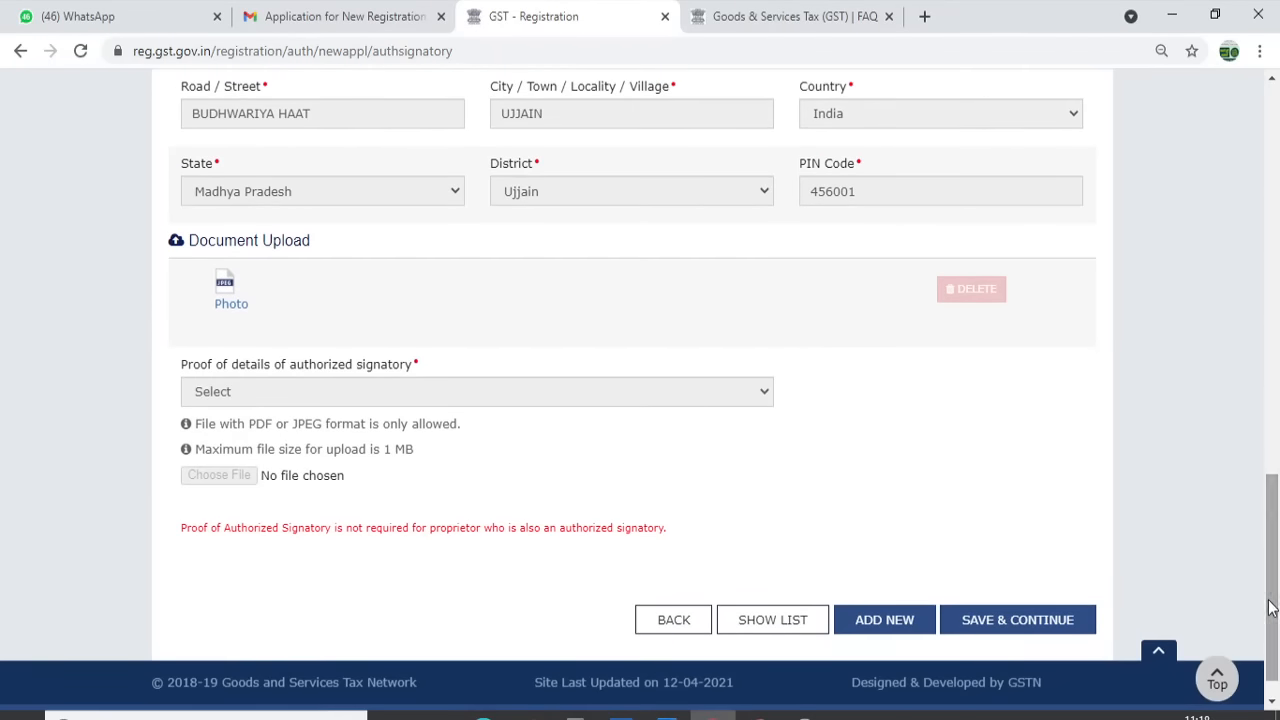
left_click(1025, 622)
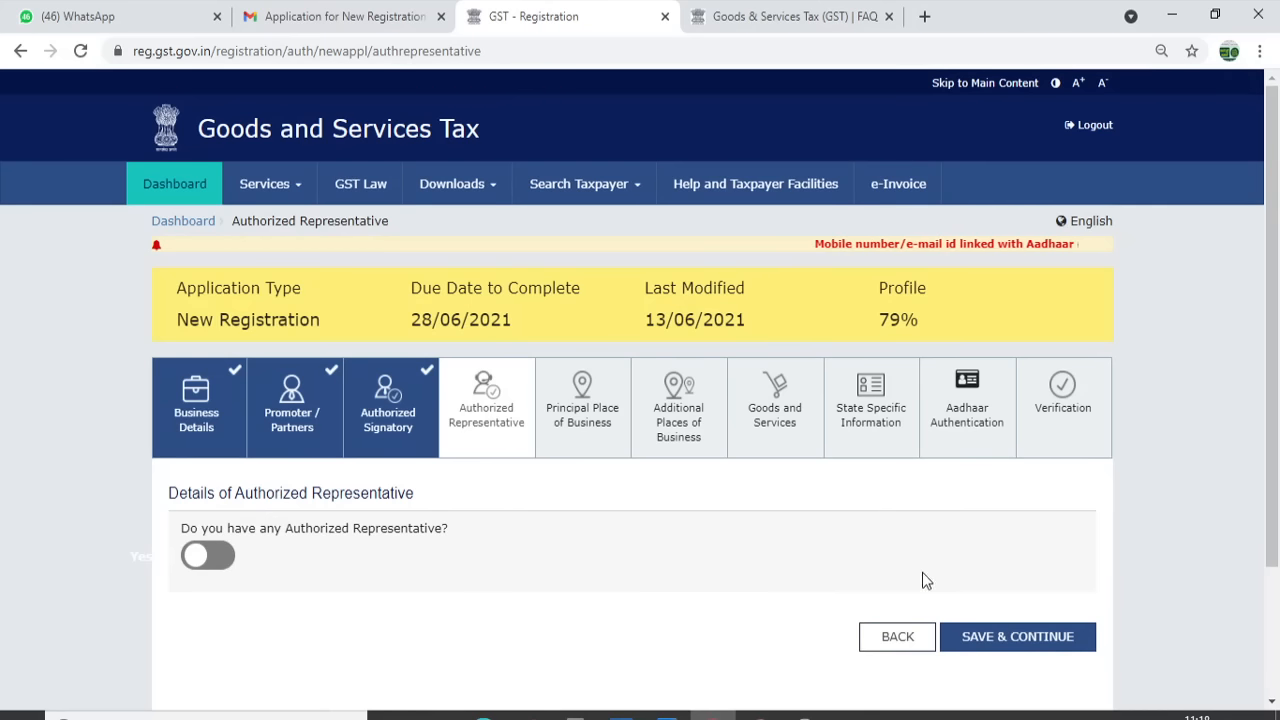
left_click(1013, 645)
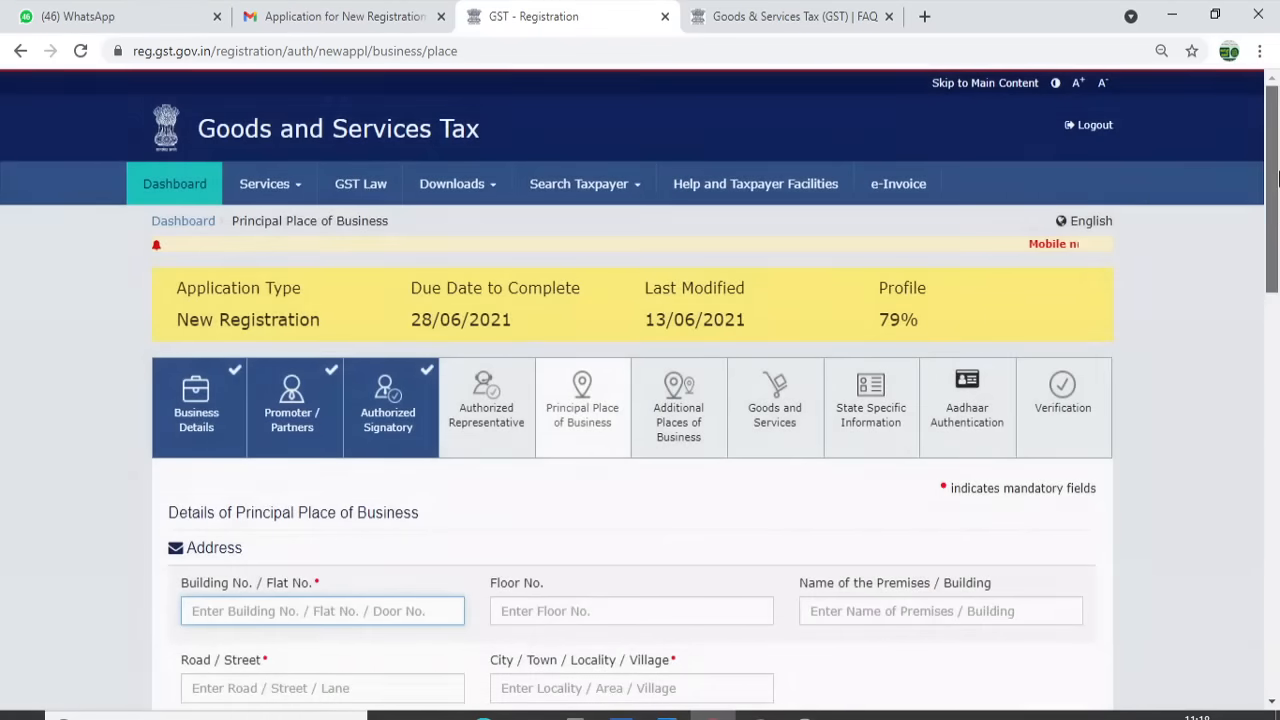
left_click_drag(1277, 179, 1277, 281)
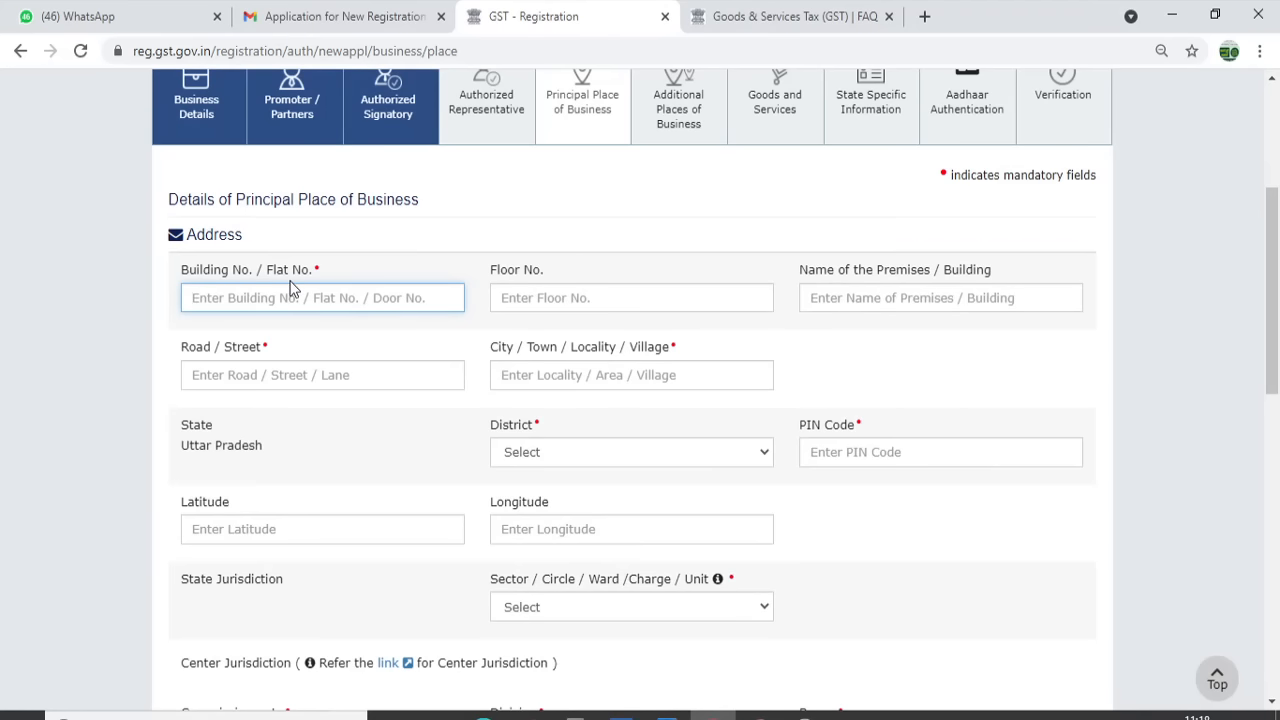
left_click(436, 714)
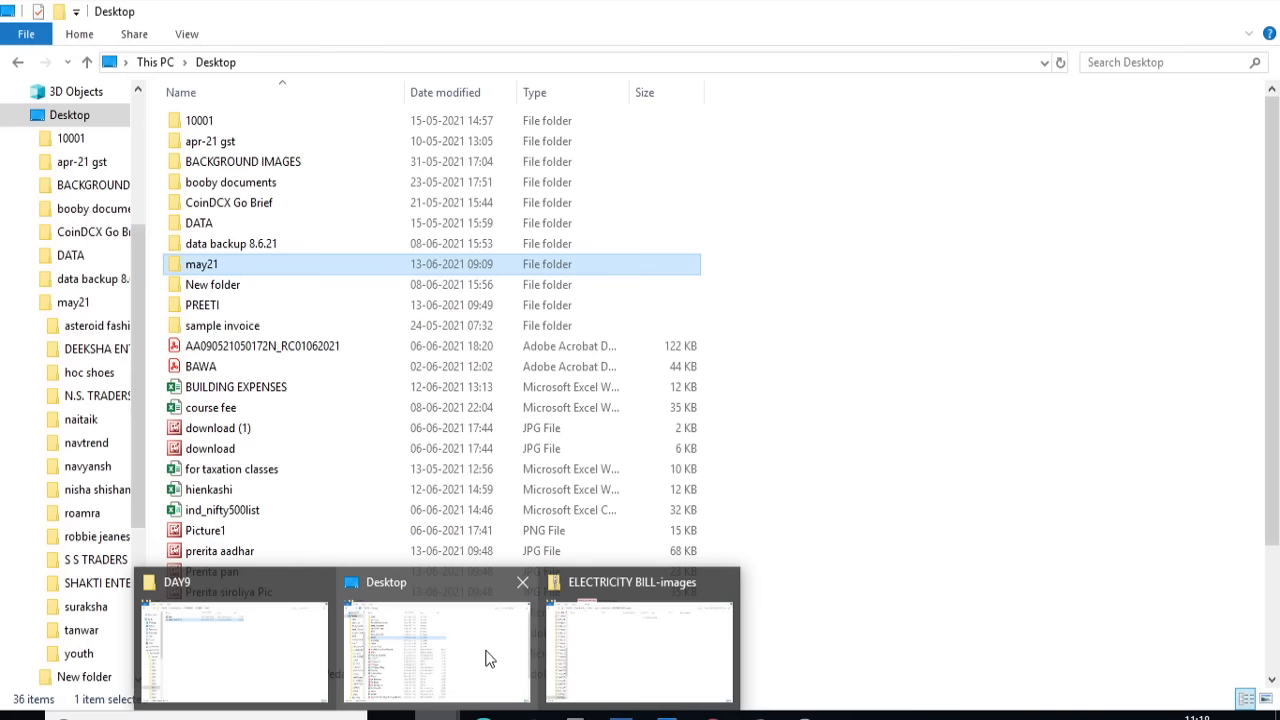
Open CONSENT LETTER.pdf from the academy folder on the Desktop
left_click(608, 657)
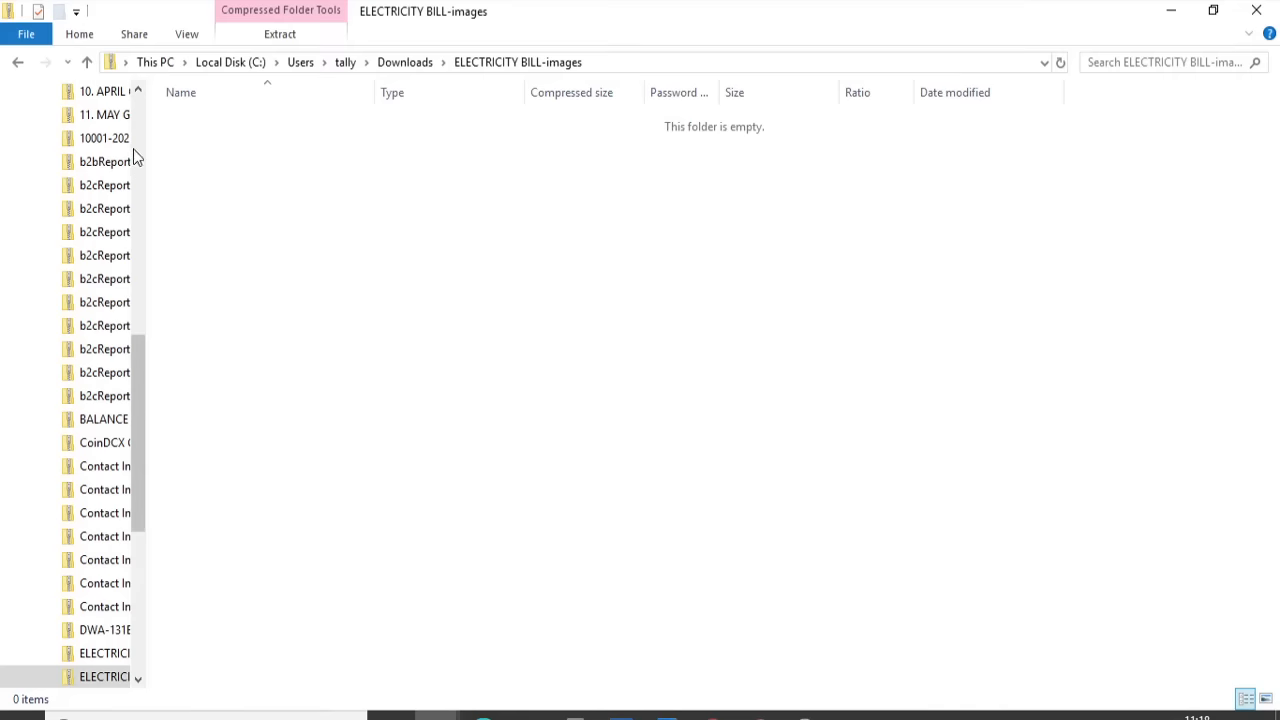
scroll(134, 125, "up", 10)
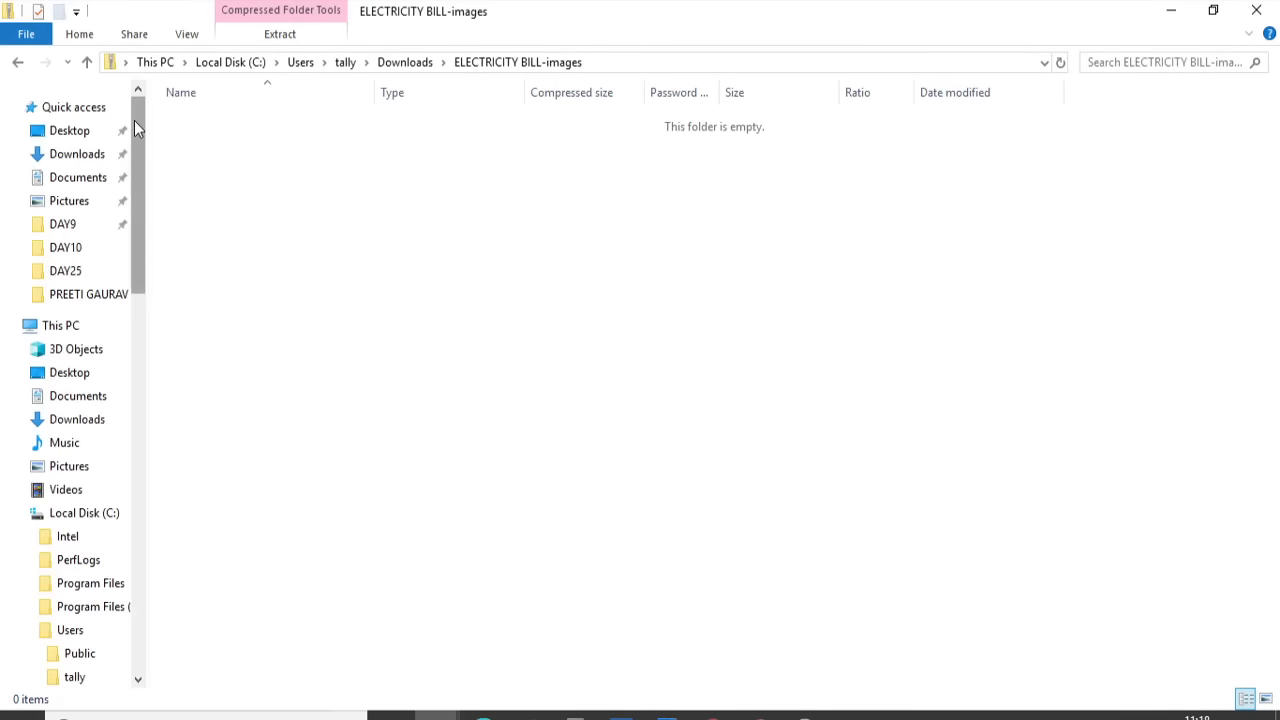
left_click(70, 131)
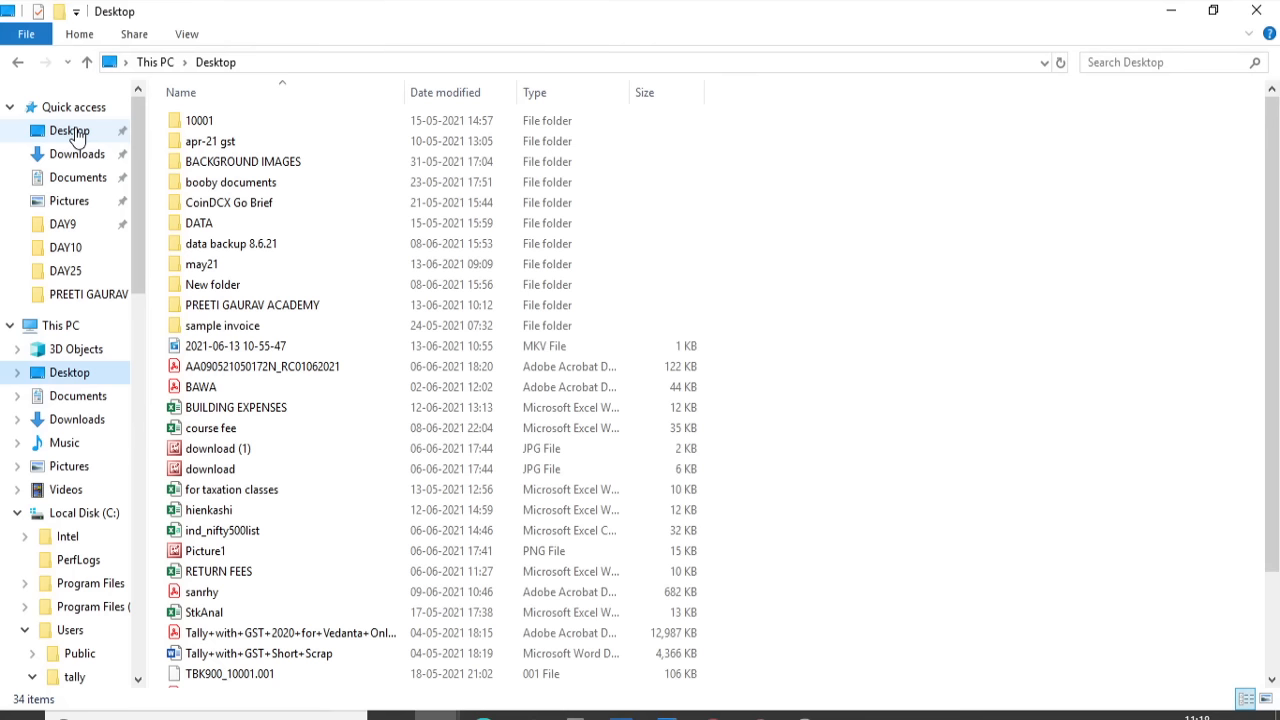
double_click(259, 305)
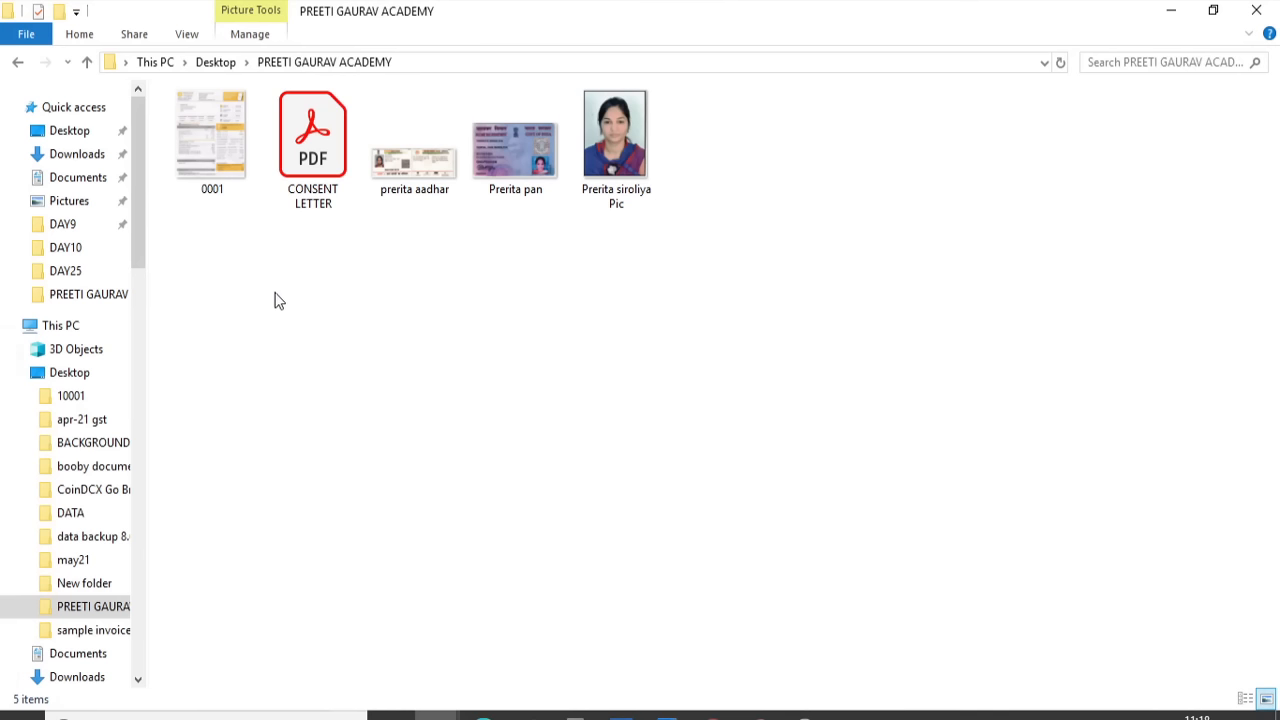
double_click(315, 165)
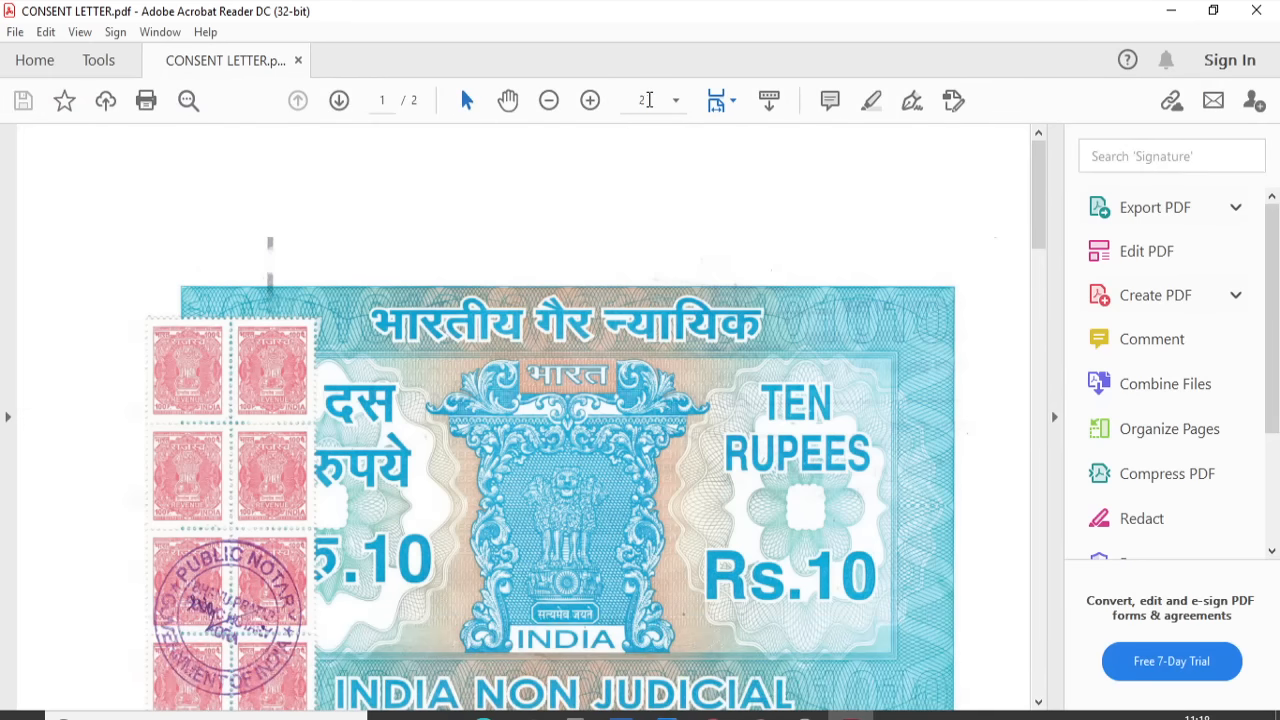
View the consent letter at 100% zoom and locate the property address line
left_click(649, 100)
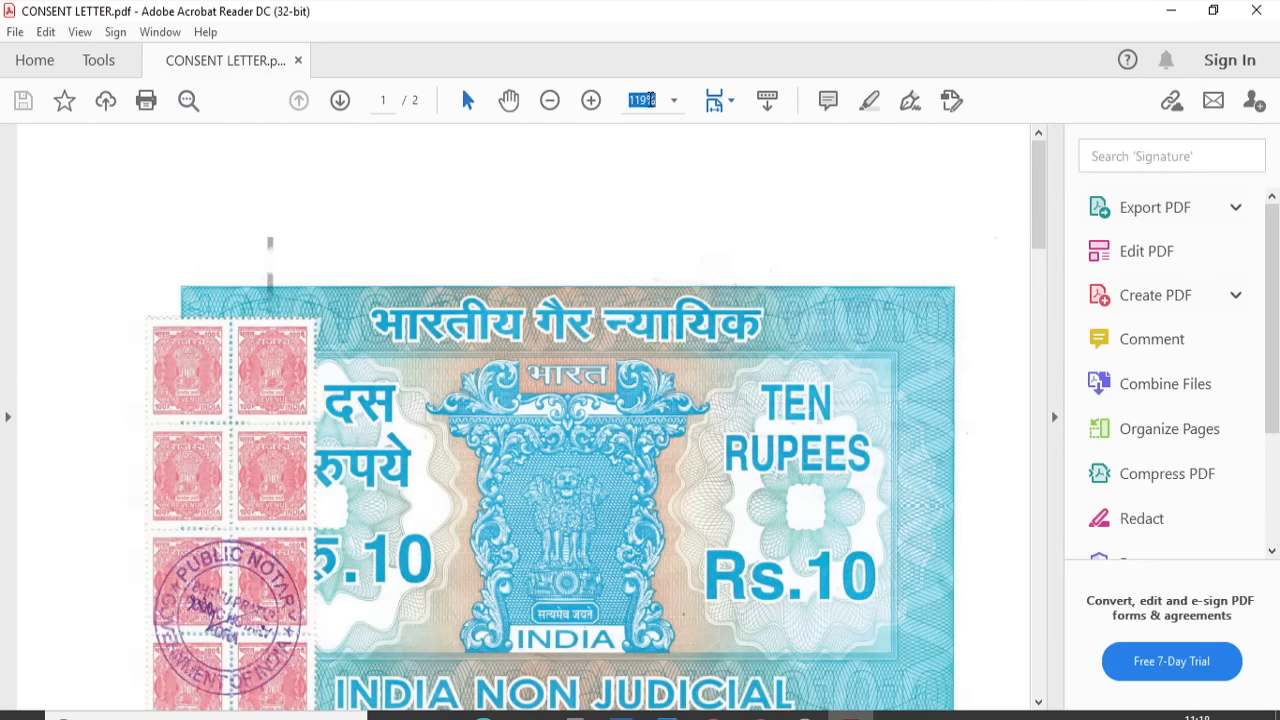
type("100")
key("Return")
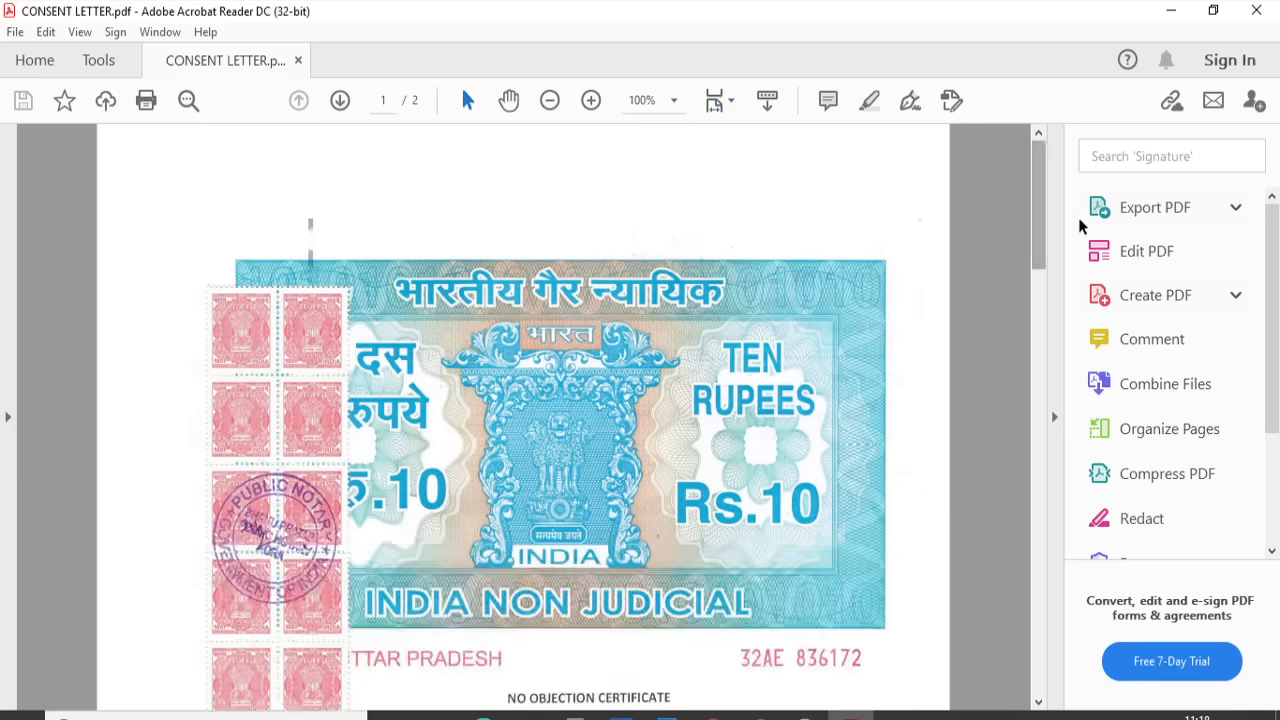
left_click_drag(1043, 206, 1043, 306)
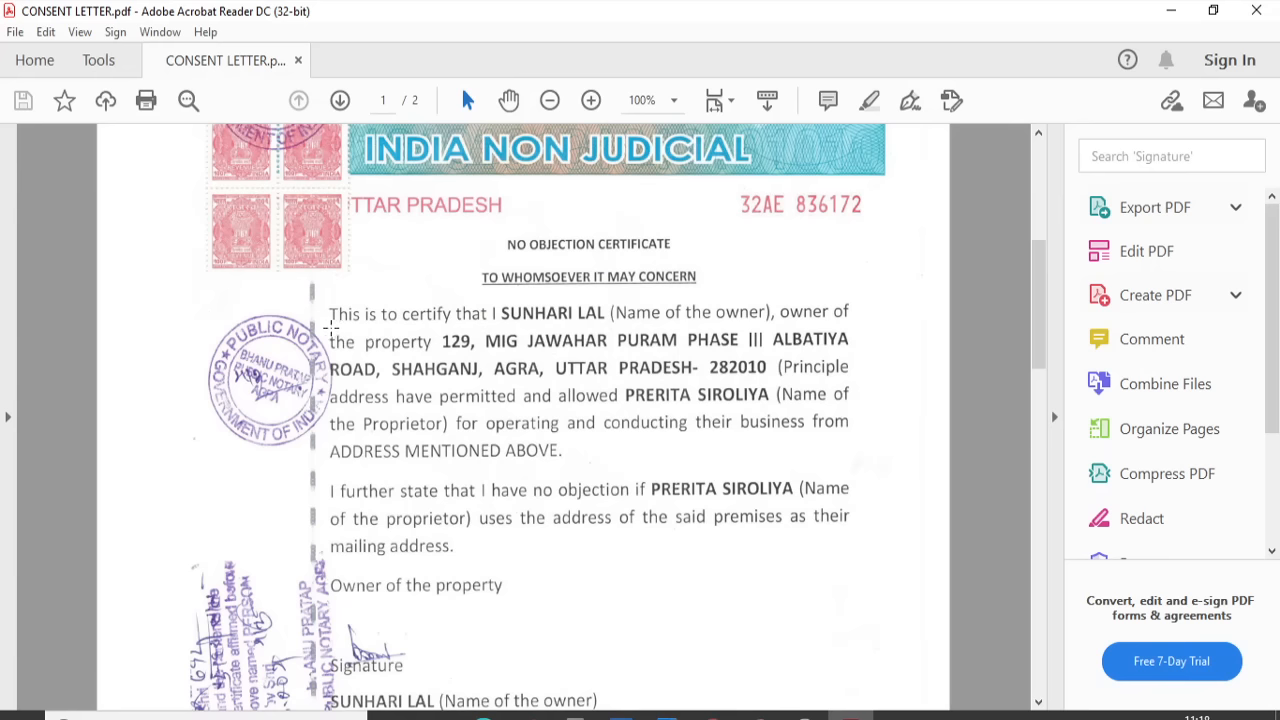
left_click_drag(330, 330, 845, 368)
left_click(760, 477)
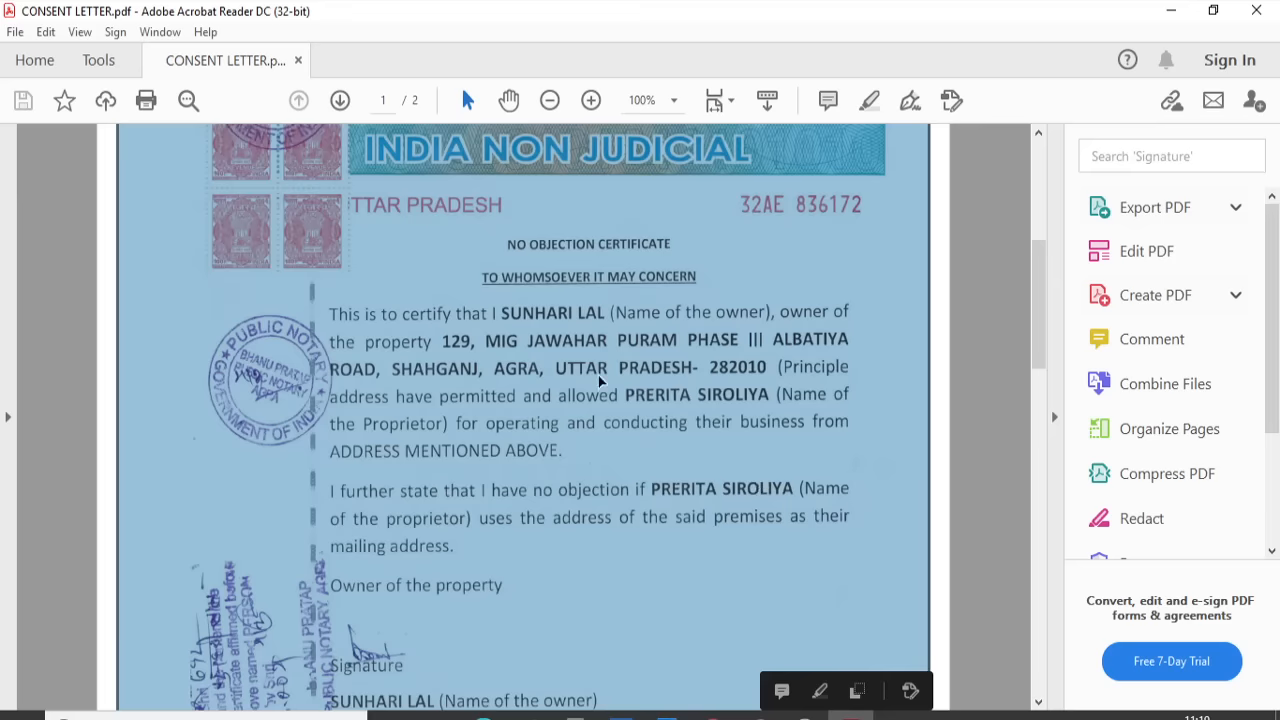
key("alt+Tab")
key("alt+Tab")
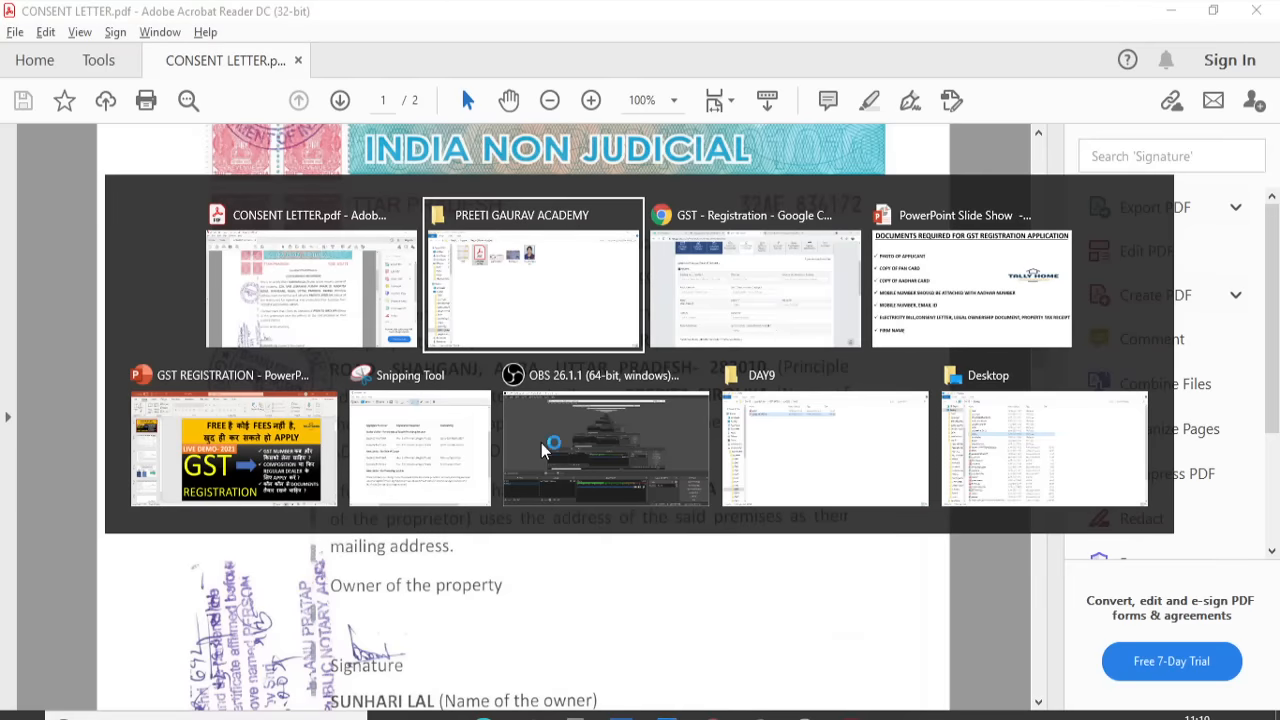
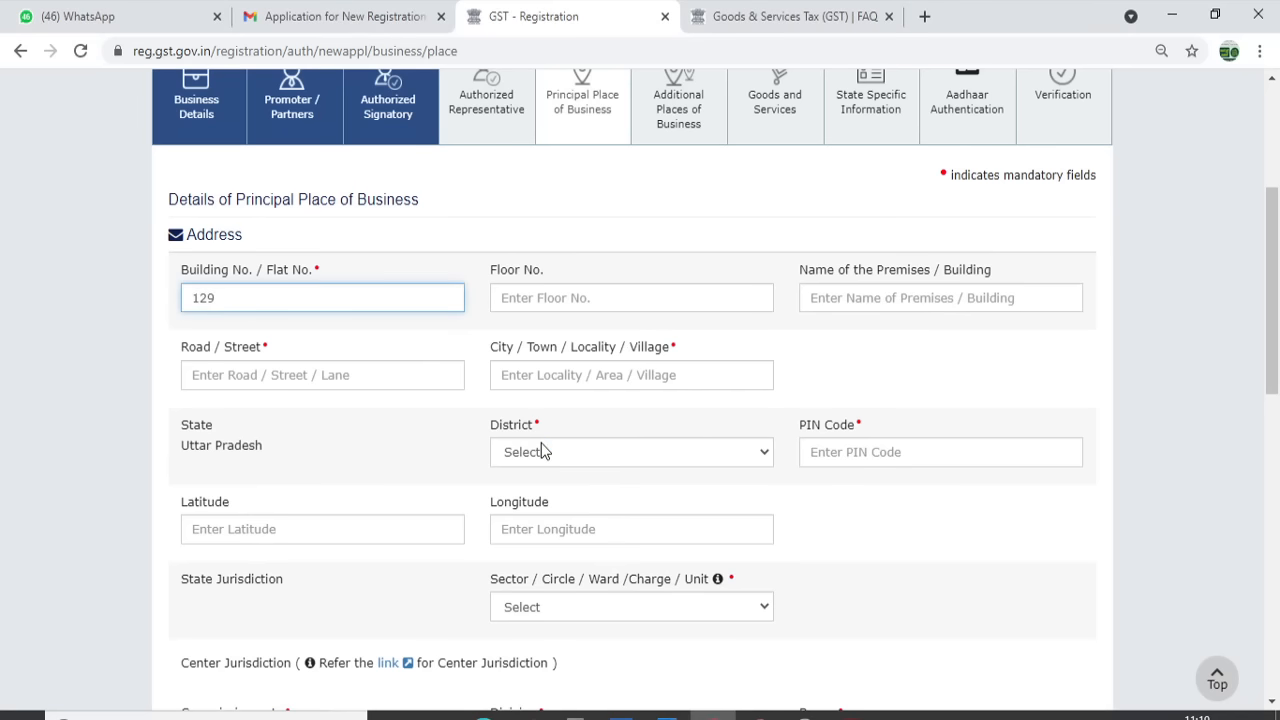
key("alt+Tab")
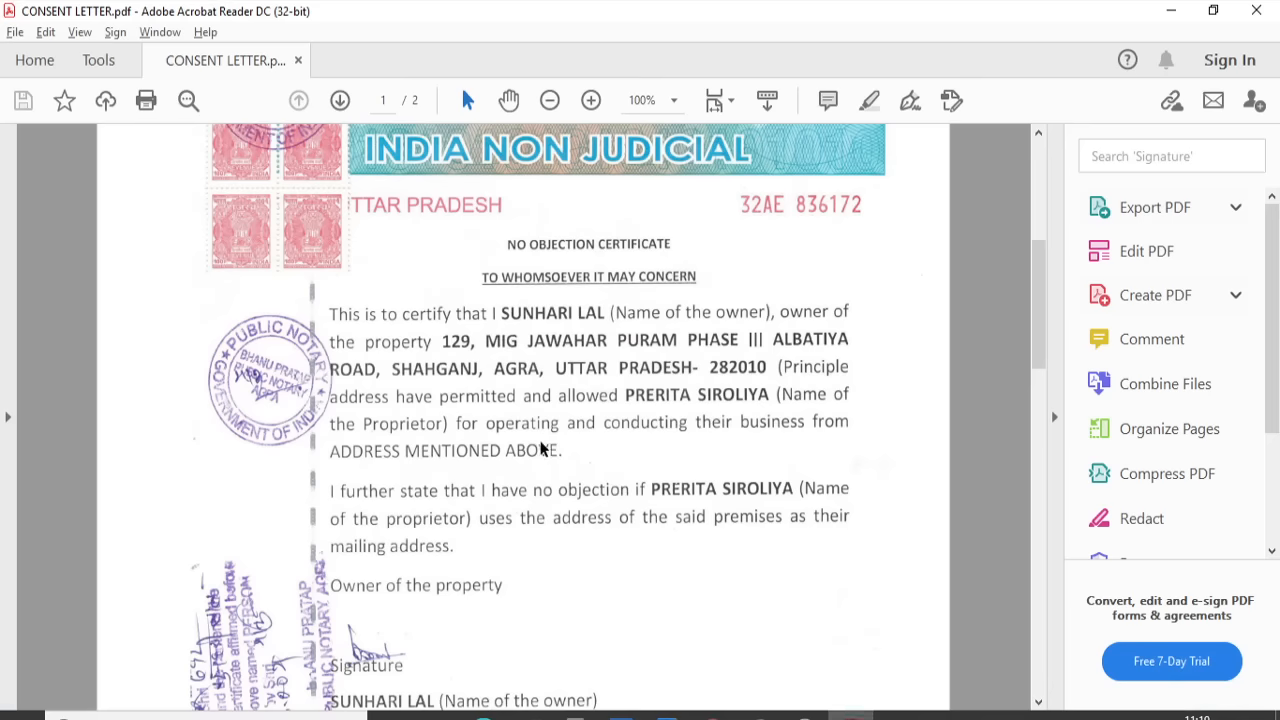
key("alt+Tab")
key("Tab")
key("Tab")
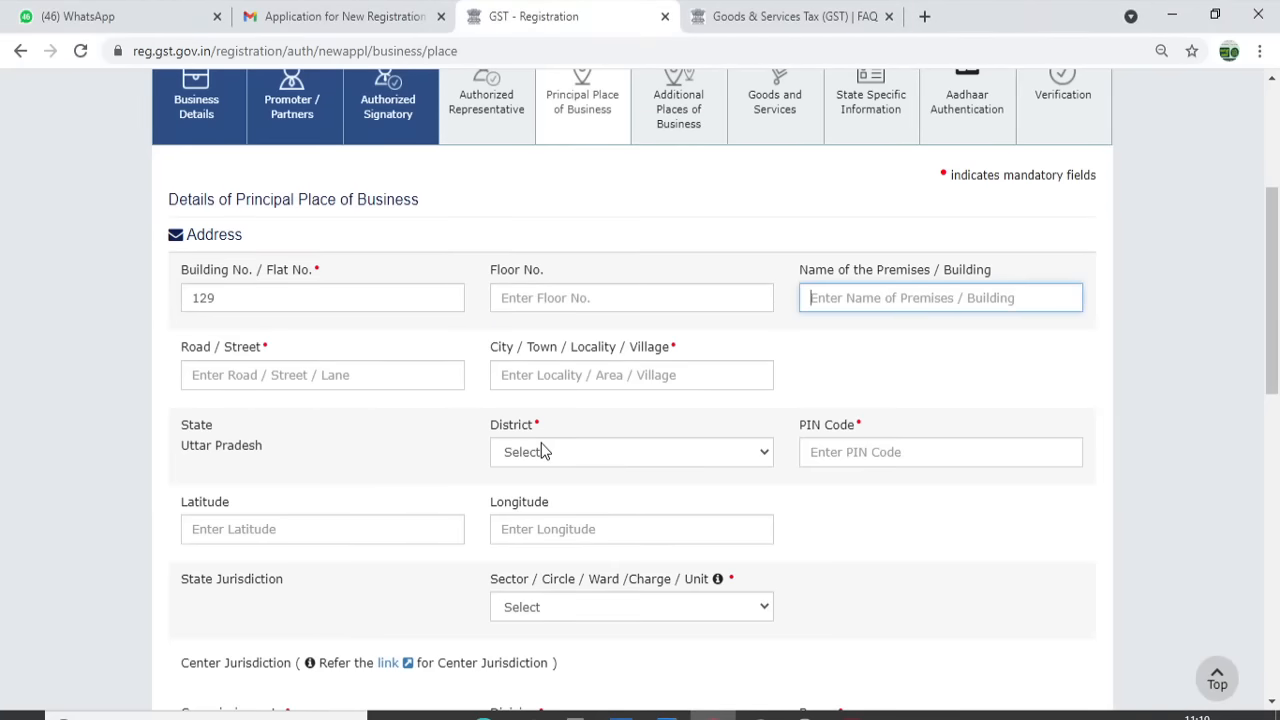
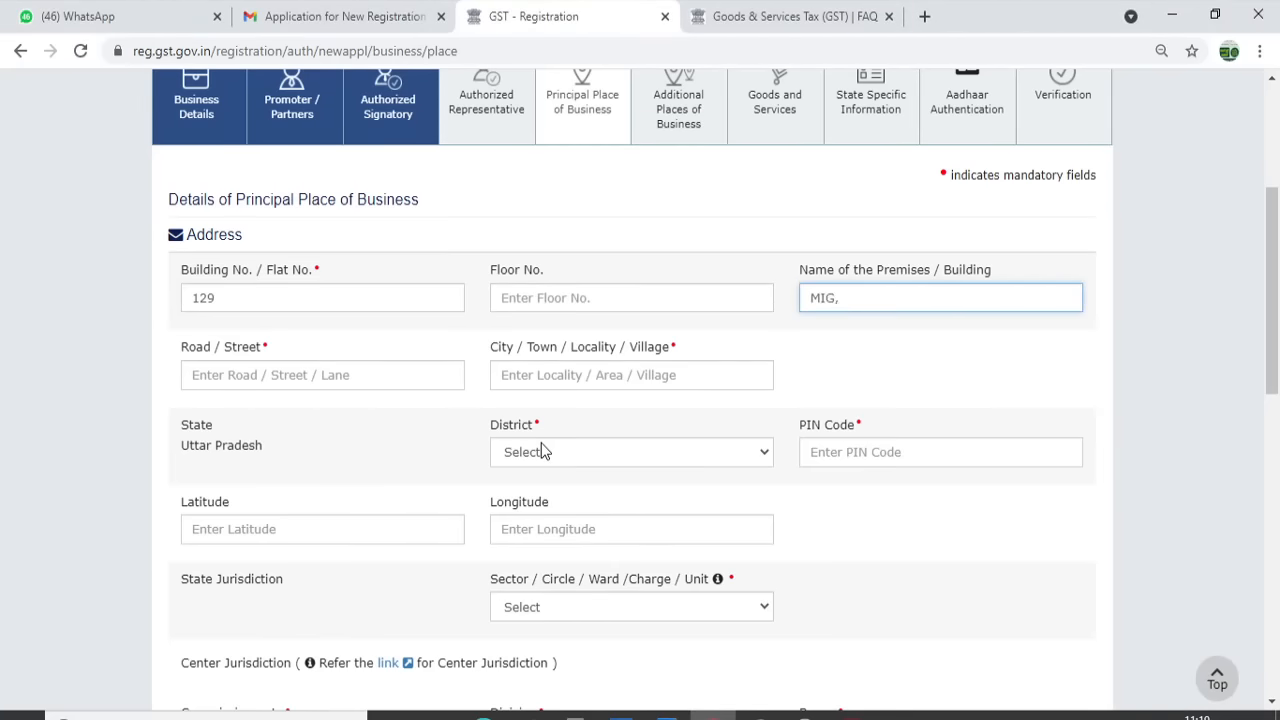
key("alt+Tab")
key("alt+Tab")
key("alt+Tab")
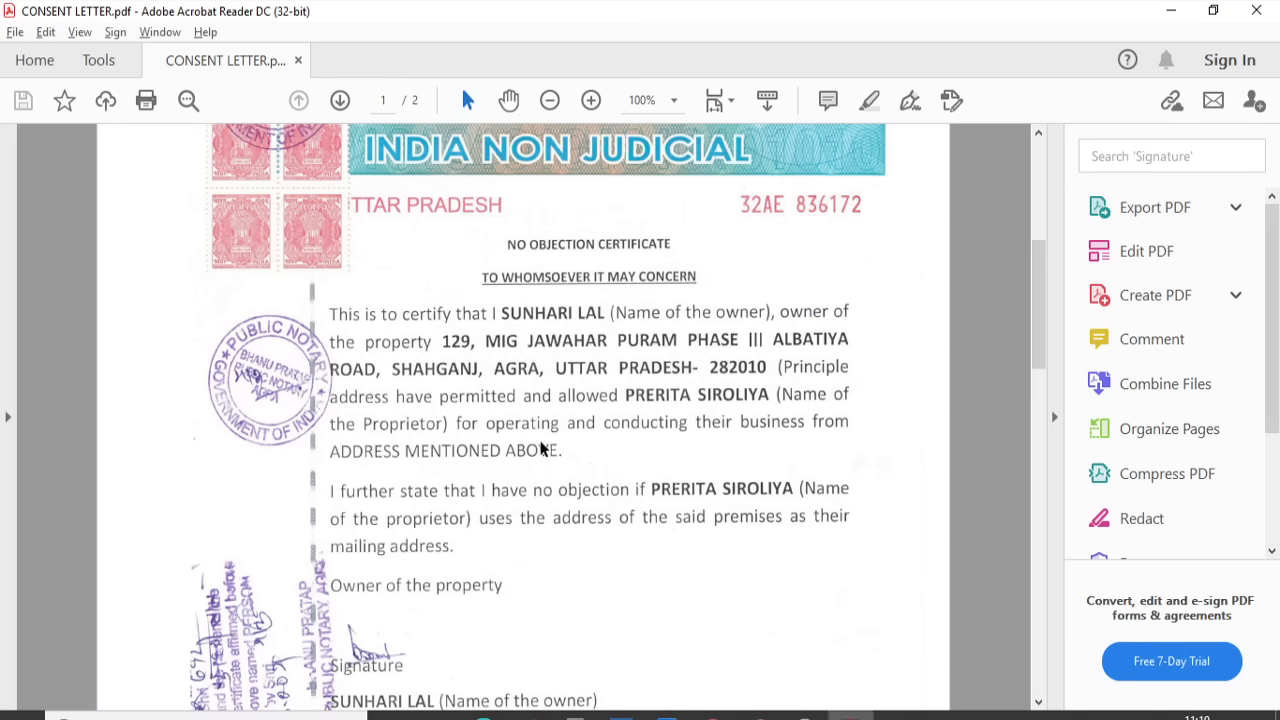
key("alt+Tab")
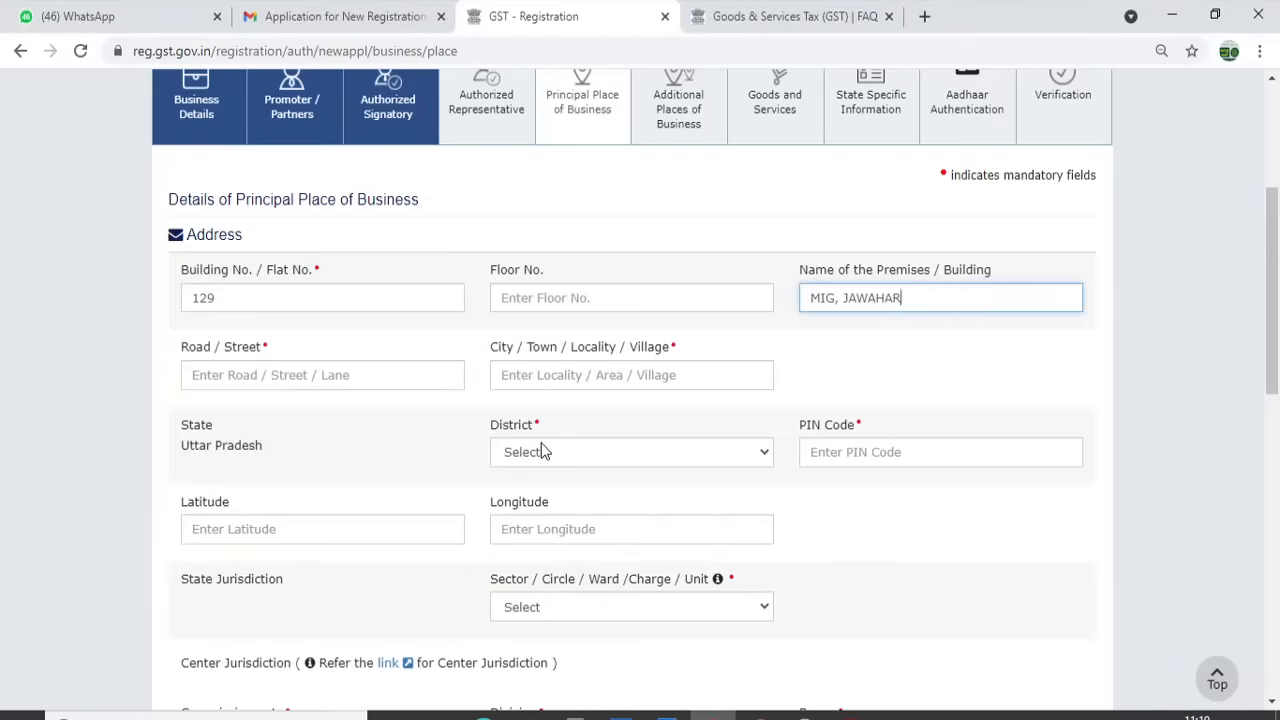
key("alt+Tab")
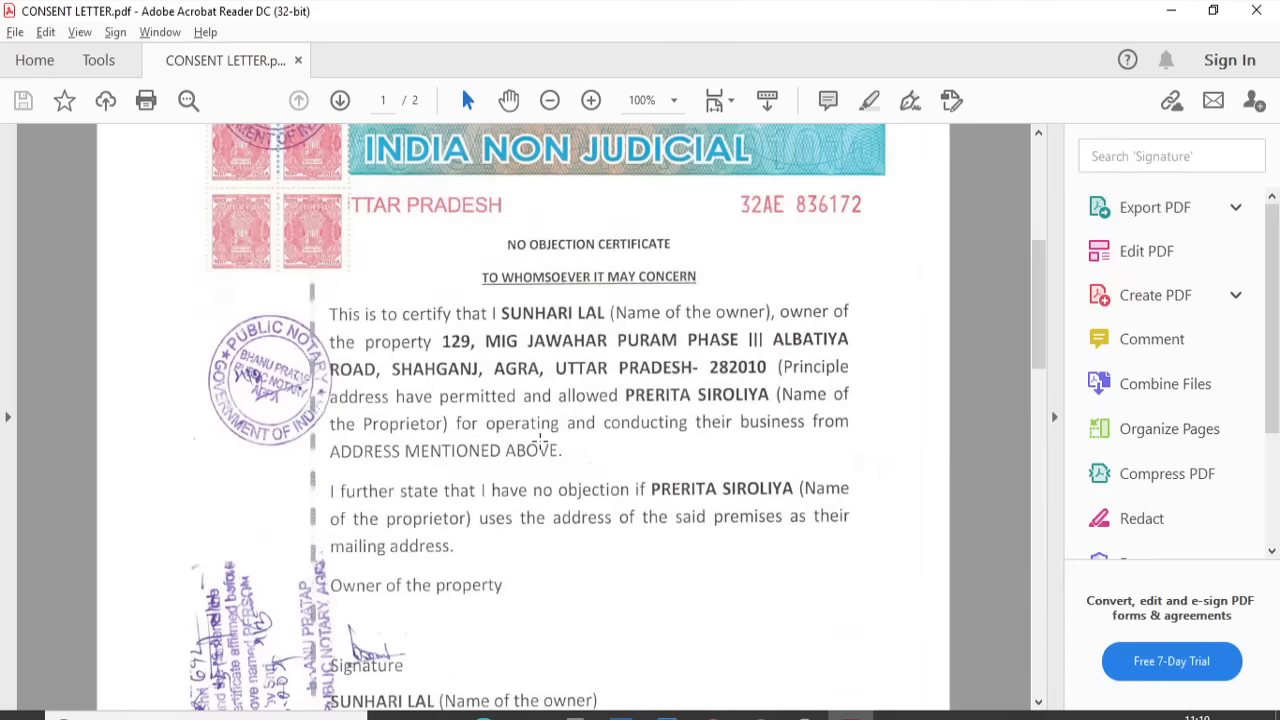
key("alt+Tab")
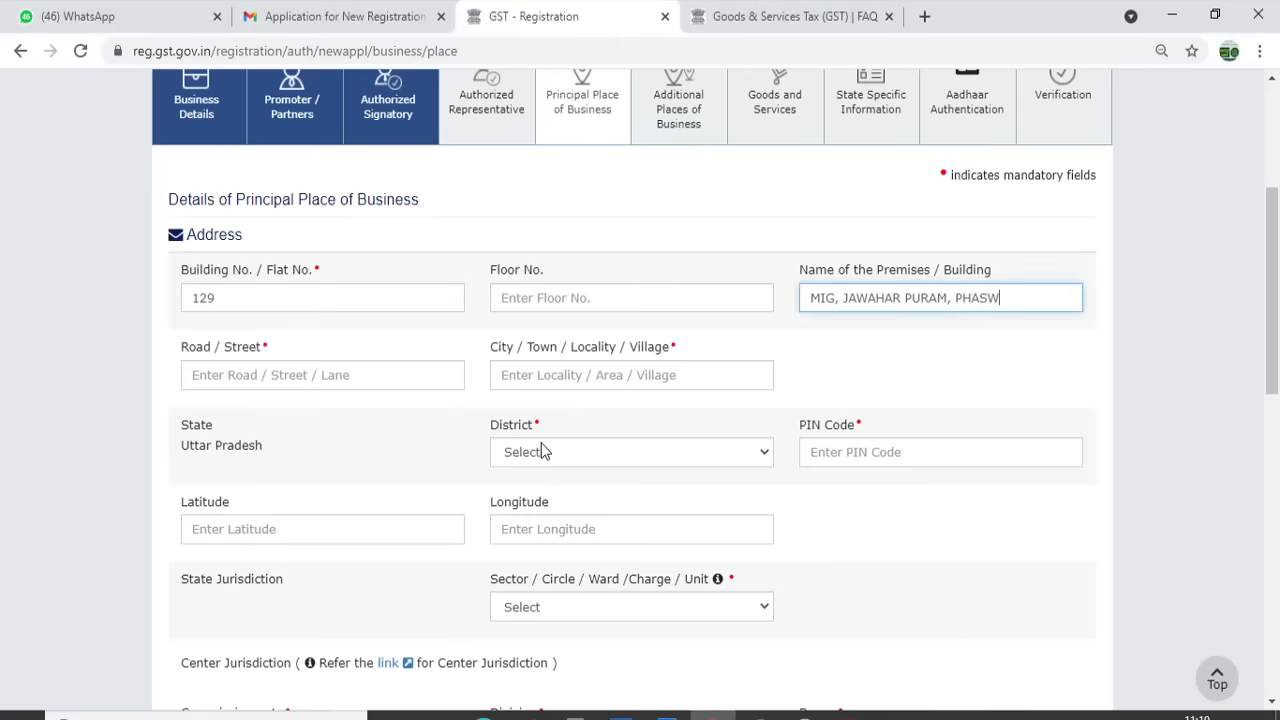
key("Tab")
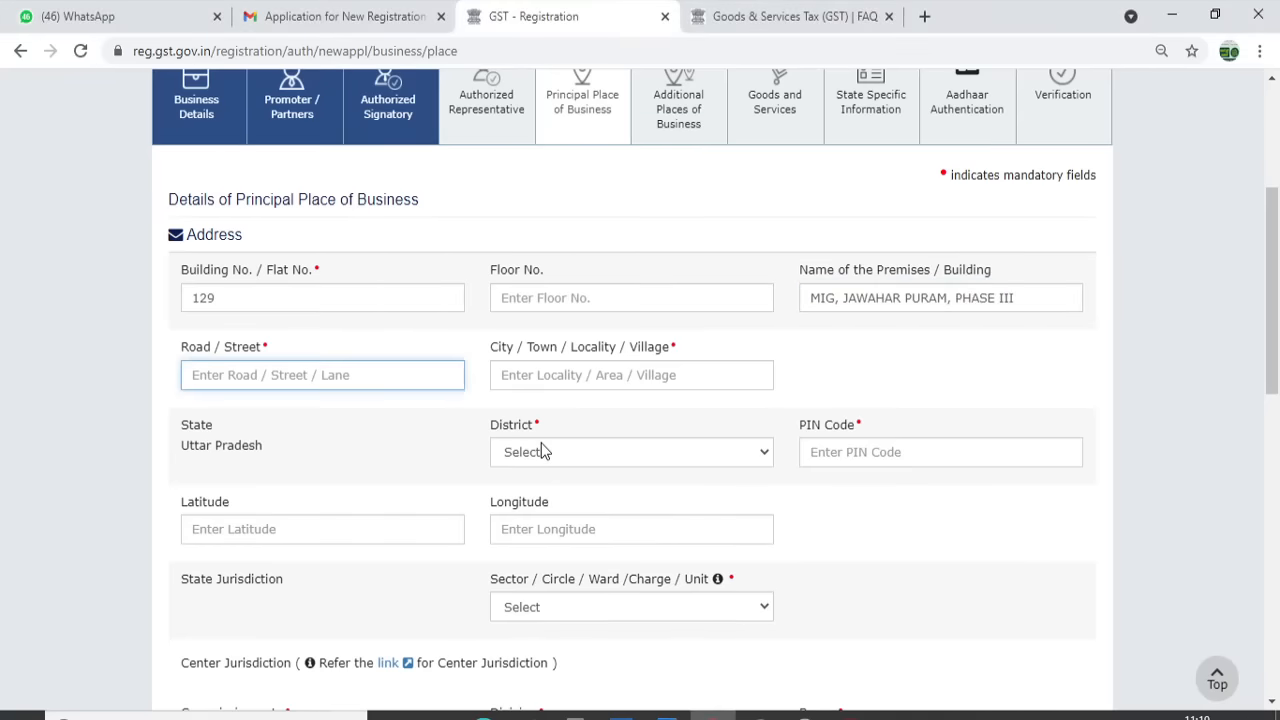
key("alt+Tab")
key("alt+Tab")
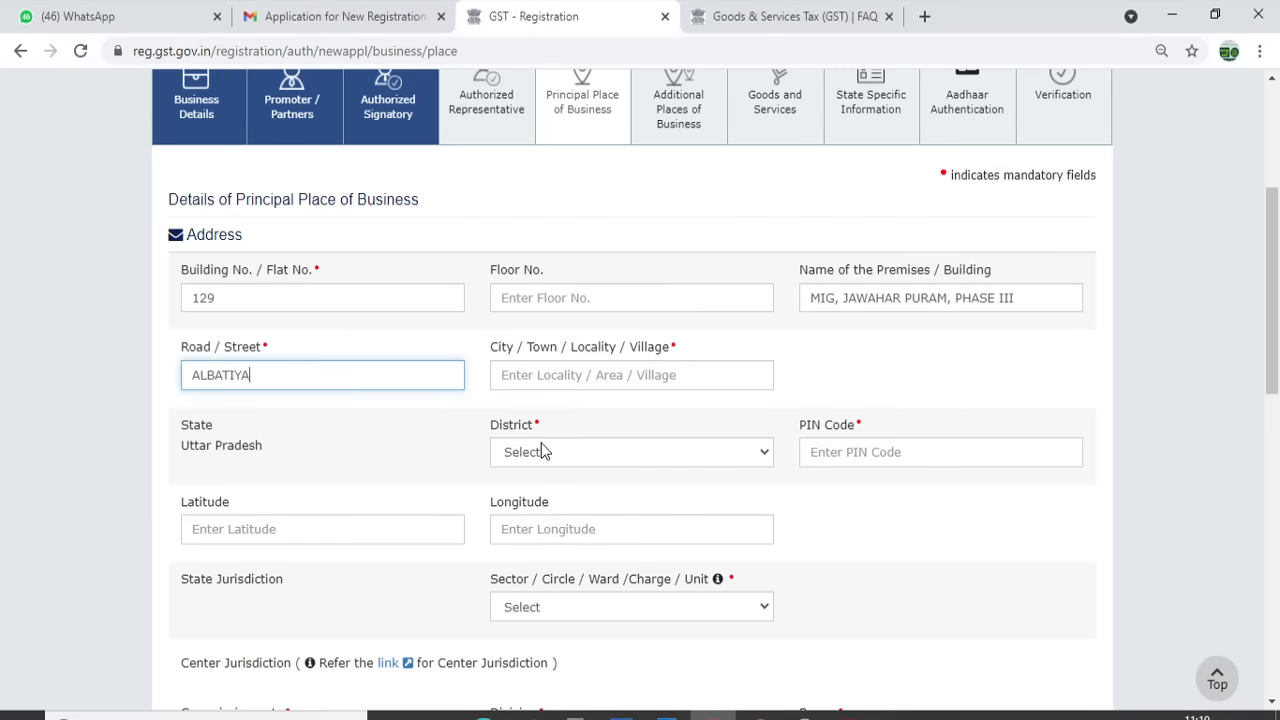
key("alt+Tab")
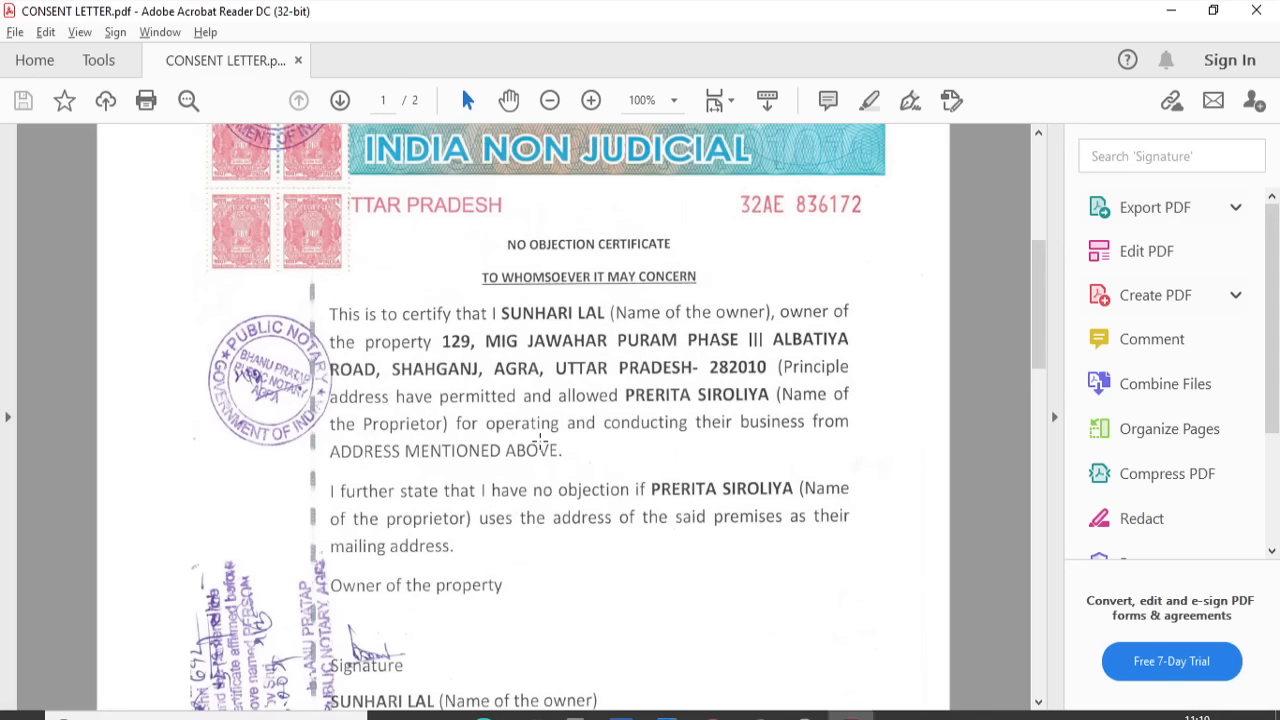
key("alt+Tab")
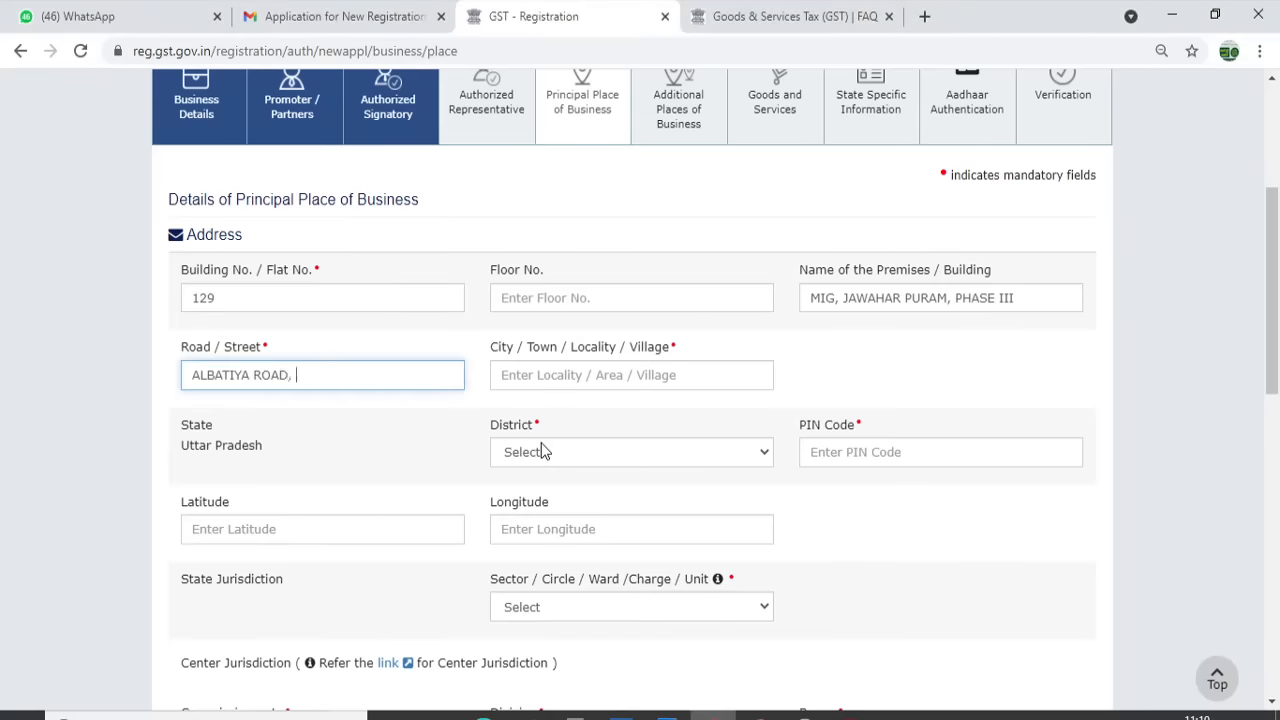
key("alt+Tab")
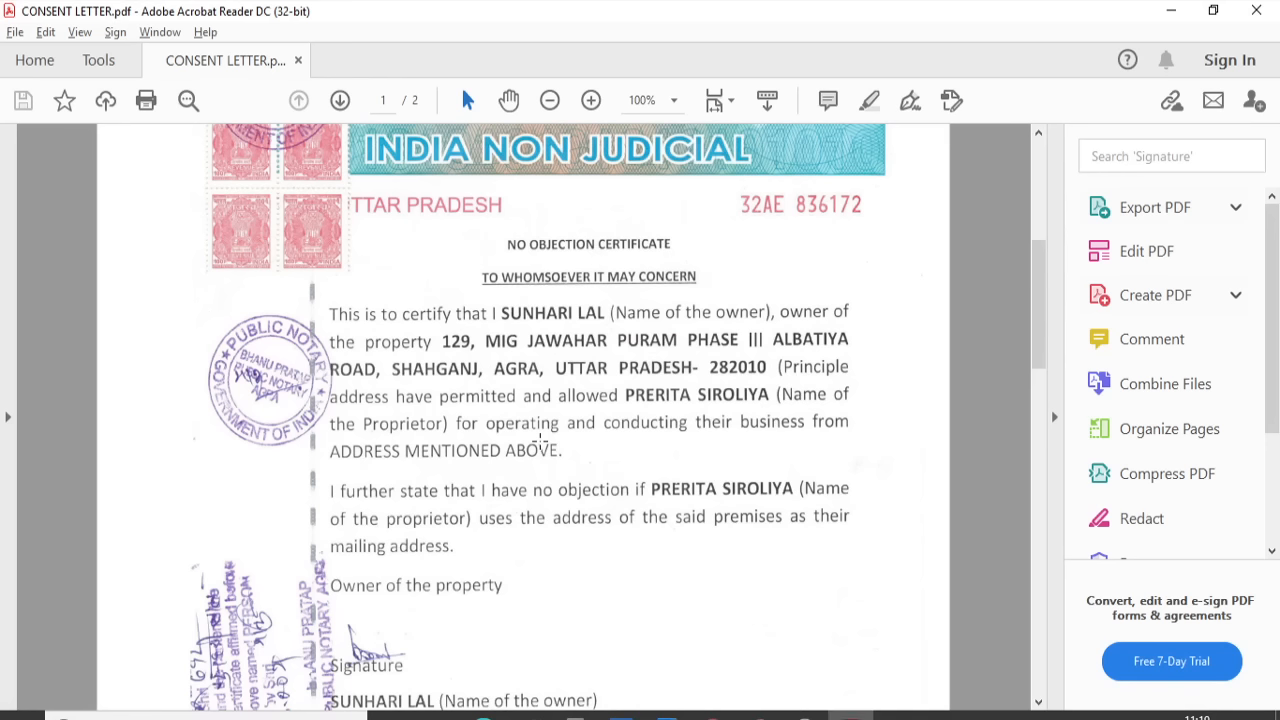
key("alt+Tab")
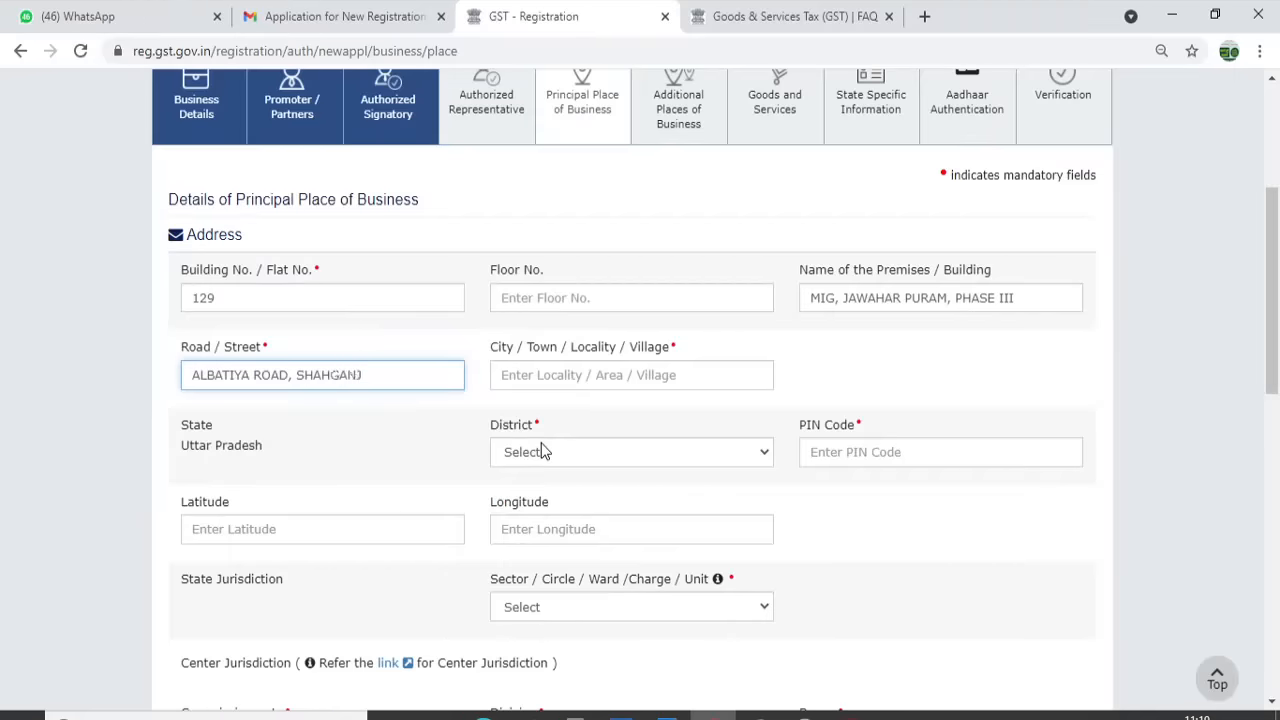
key("Tab")
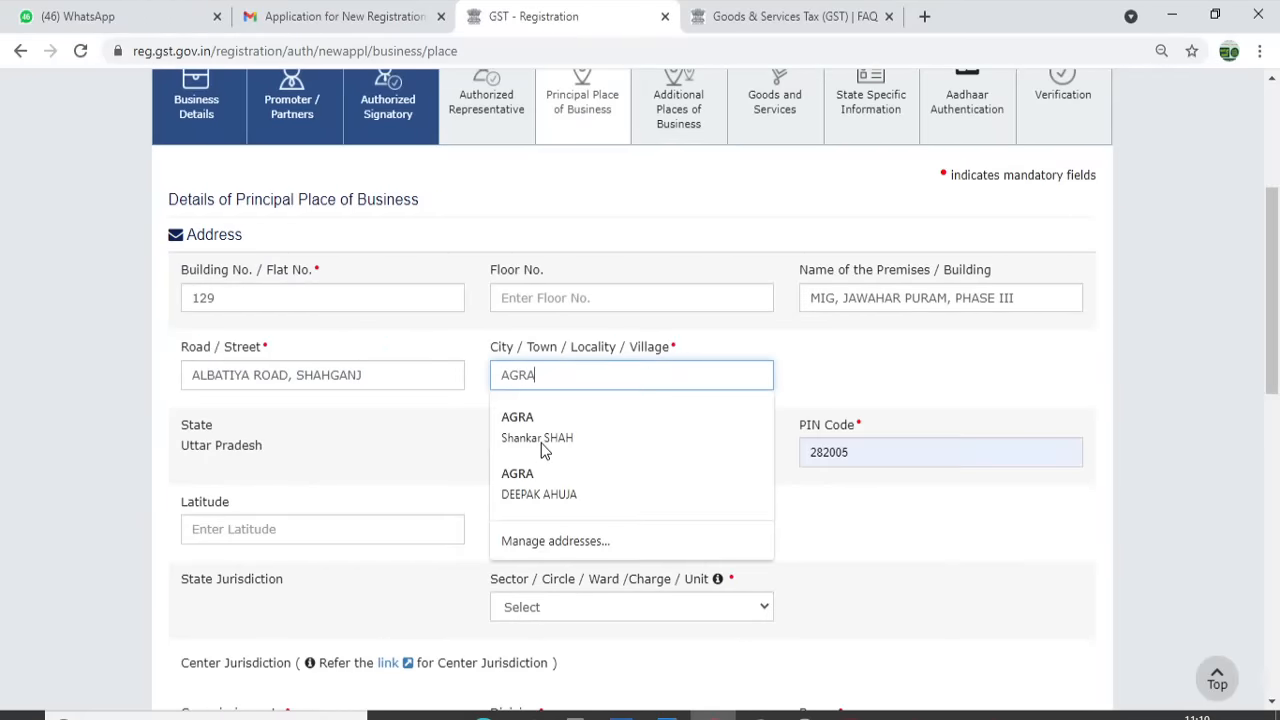
key("Tab")
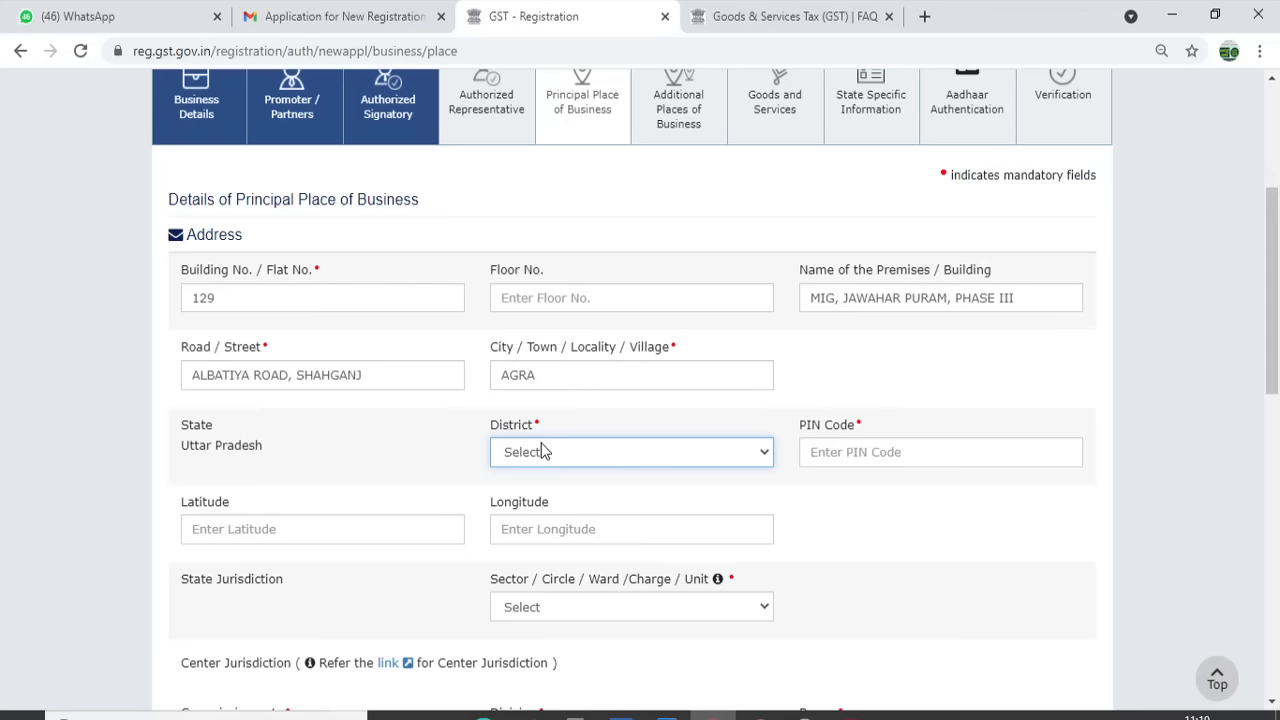
Select district Agra and enter PIN code 282010
key("alt+Tab")
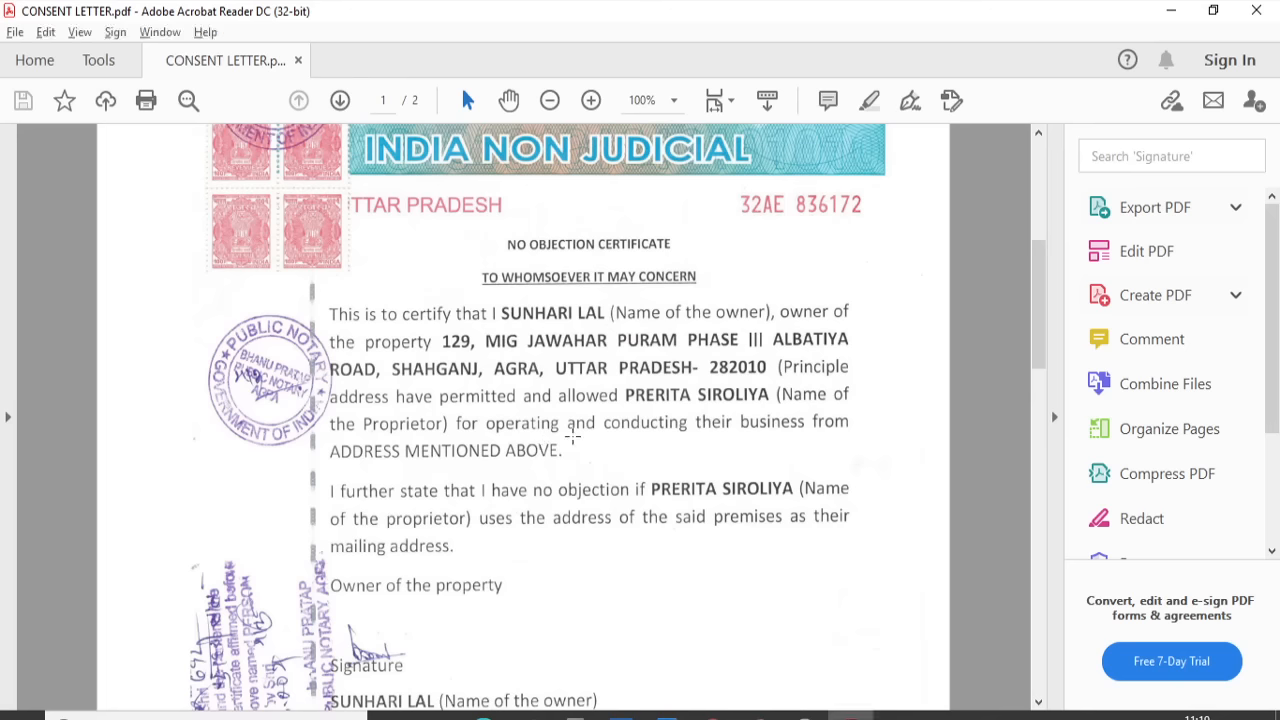
left_click_drag(1040, 290, 1040, 256)
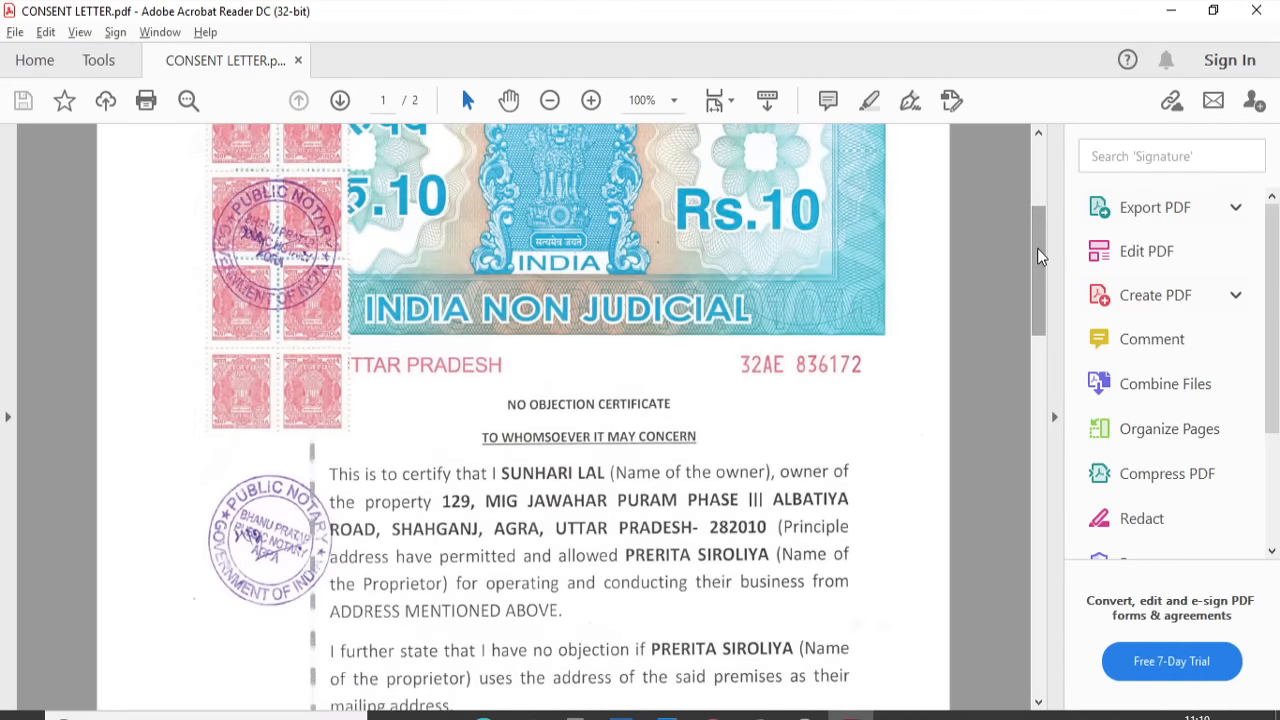
key("alt+Tab")
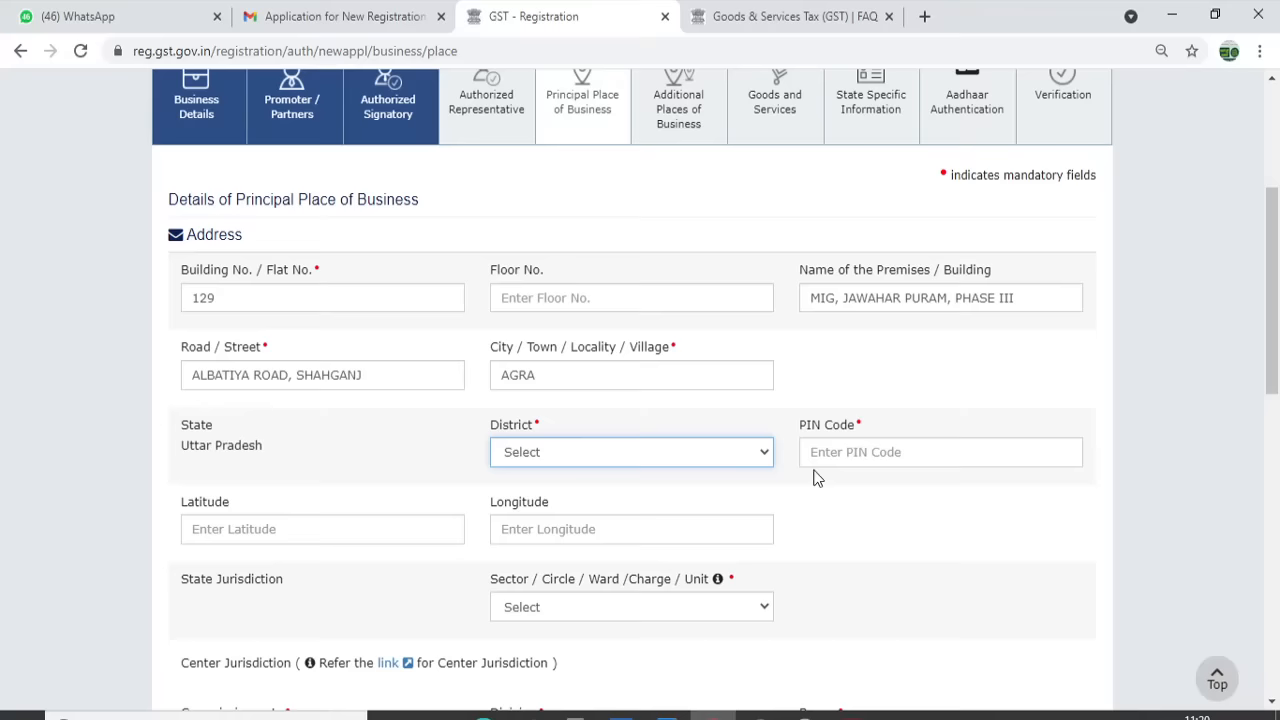
left_click(655, 455)
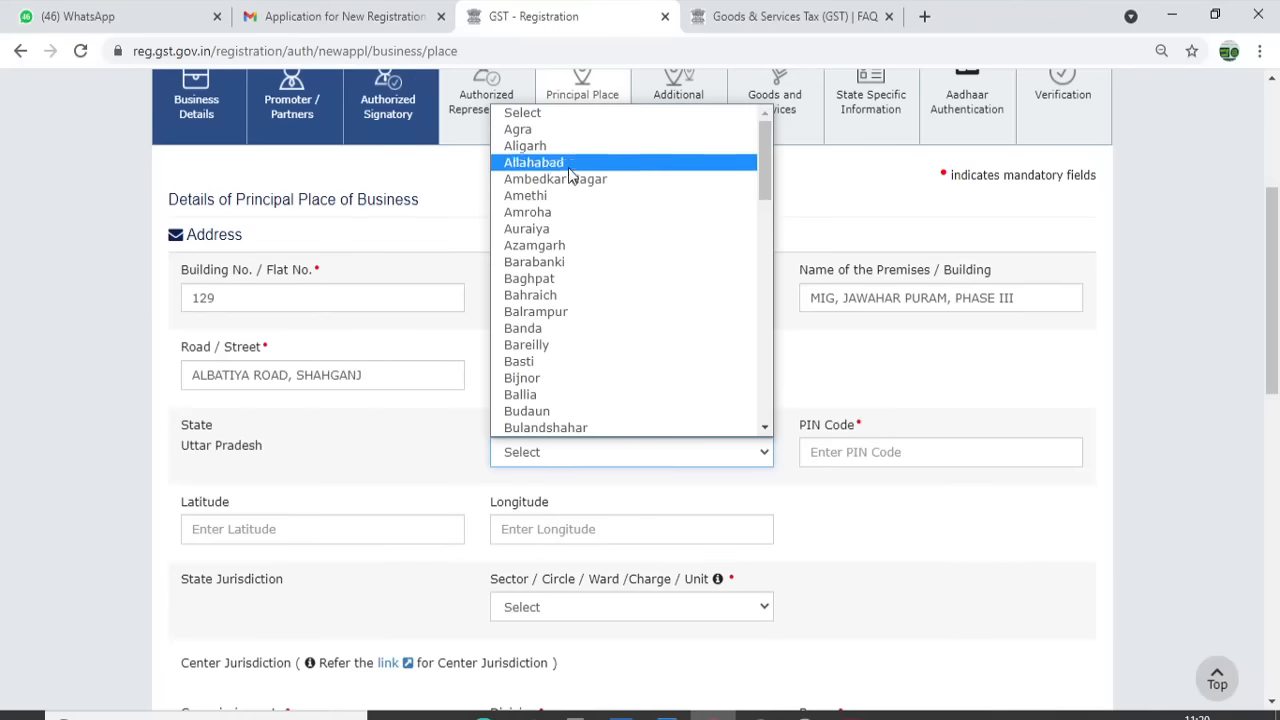
left_click(548, 130)
key("alt+Tab")
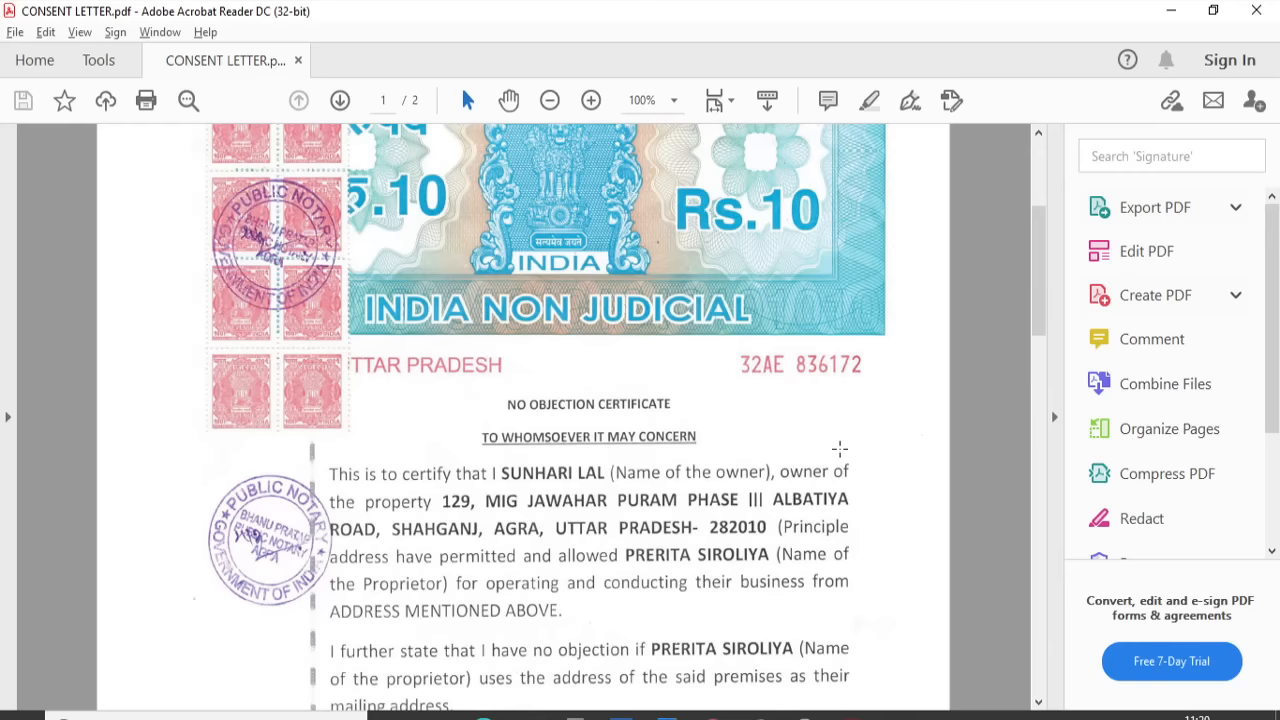
key("alt+Tab")
left_click(822, 451)
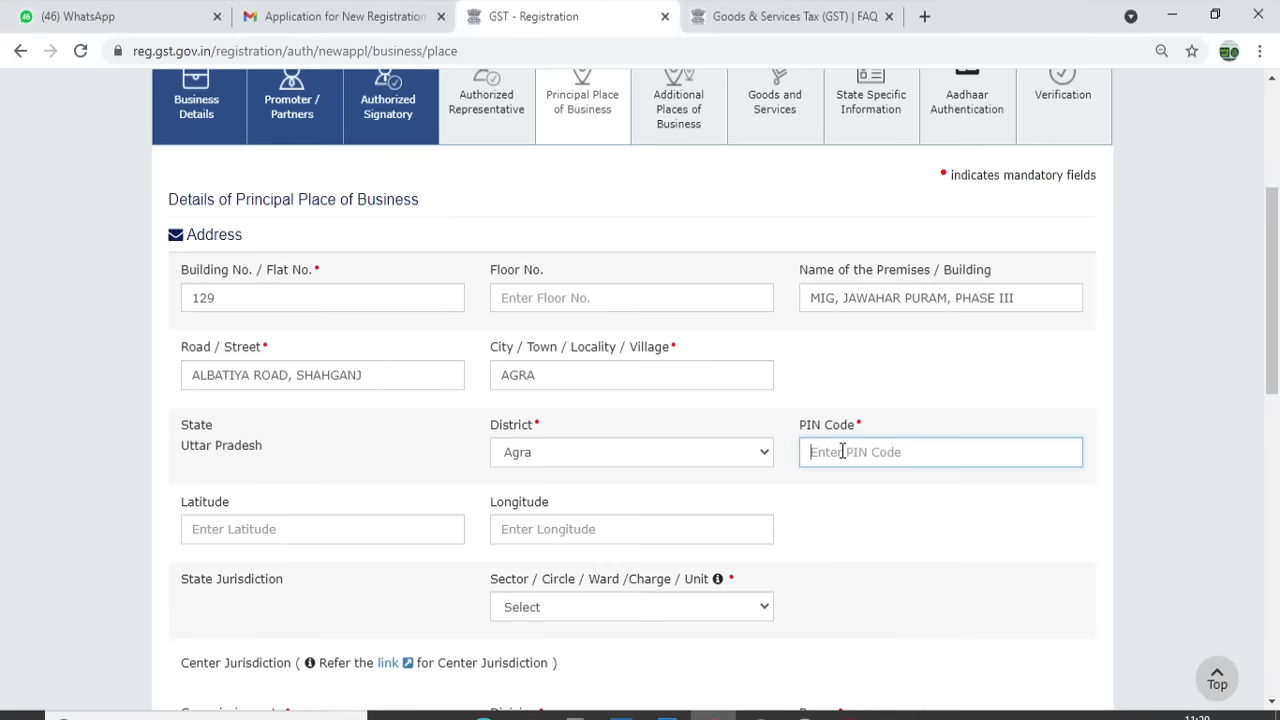
type("282010")
key("Tab")
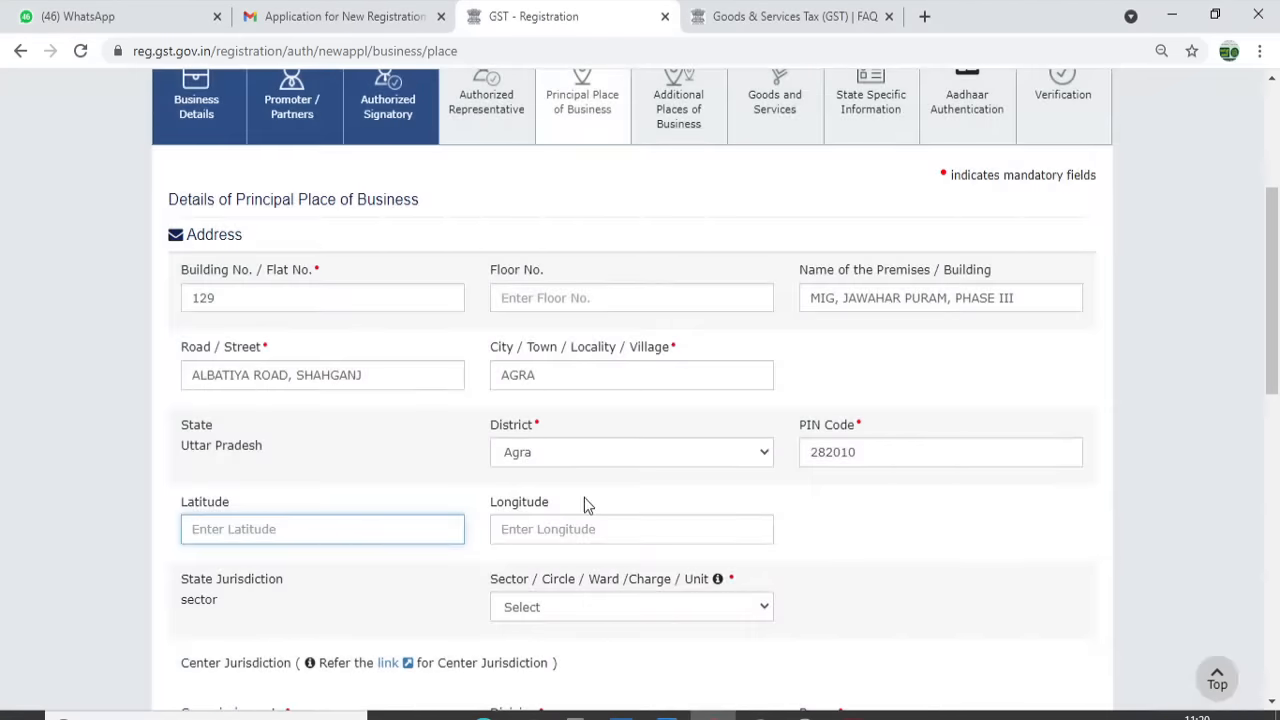
Review the registration documents FAQ, return to the form, and open Windows search
scroll(1278, 484, "down", 3)
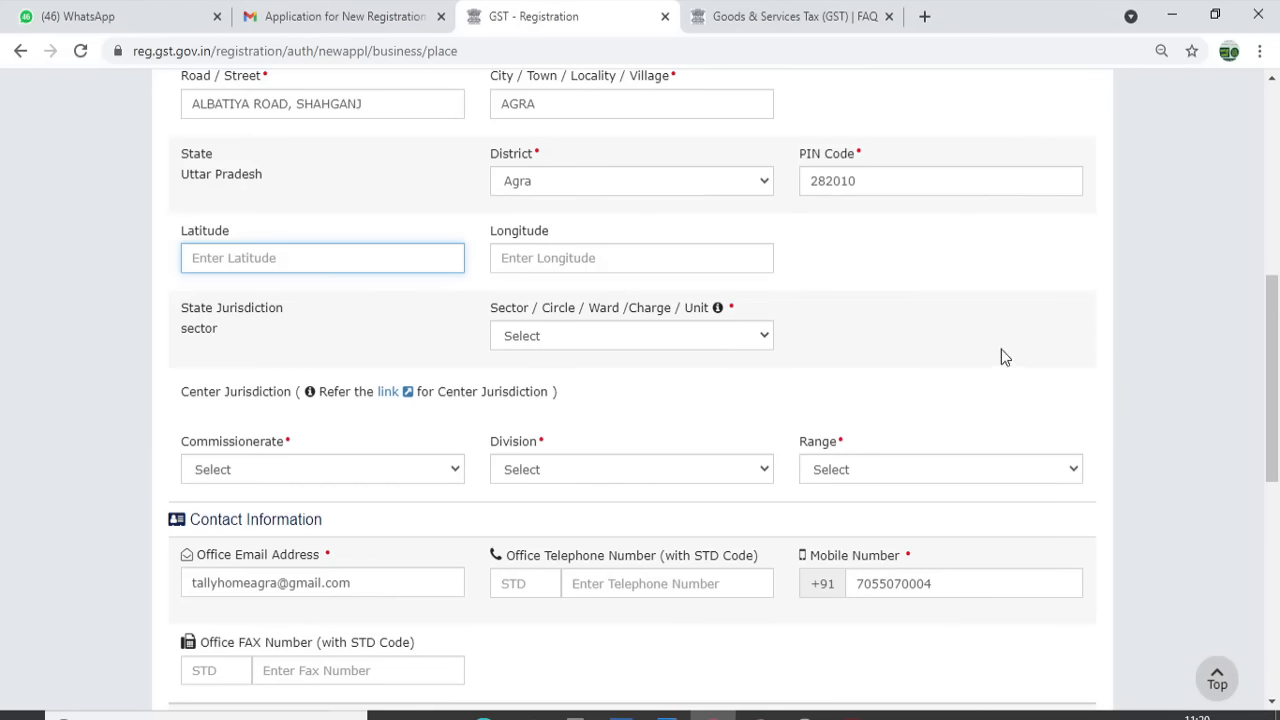
left_click(808, 14)
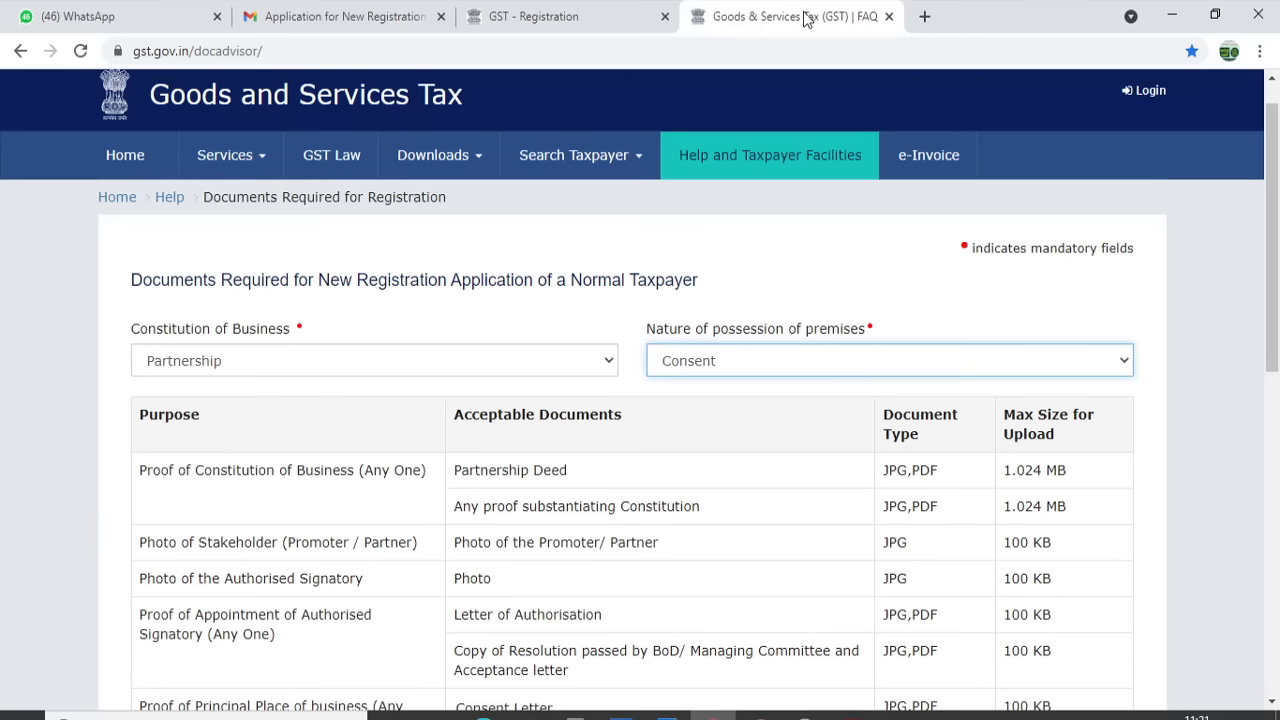
left_click(592, 172)
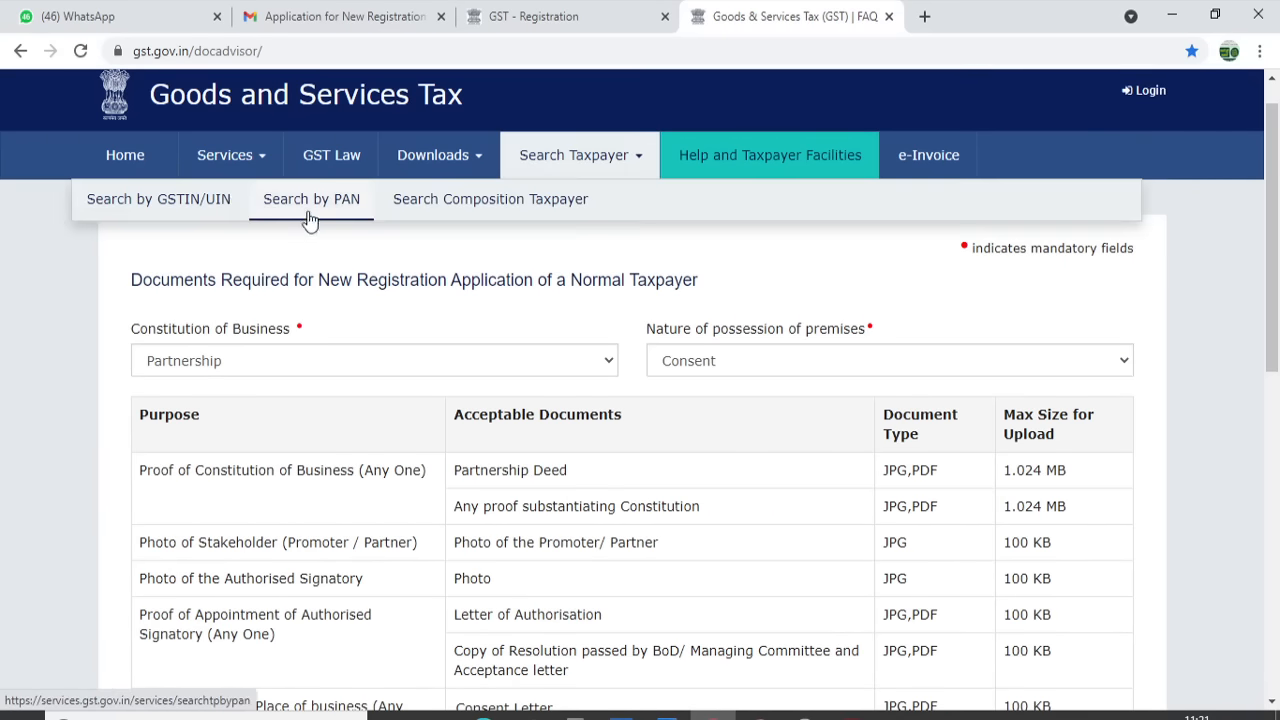
left_click(527, 8)
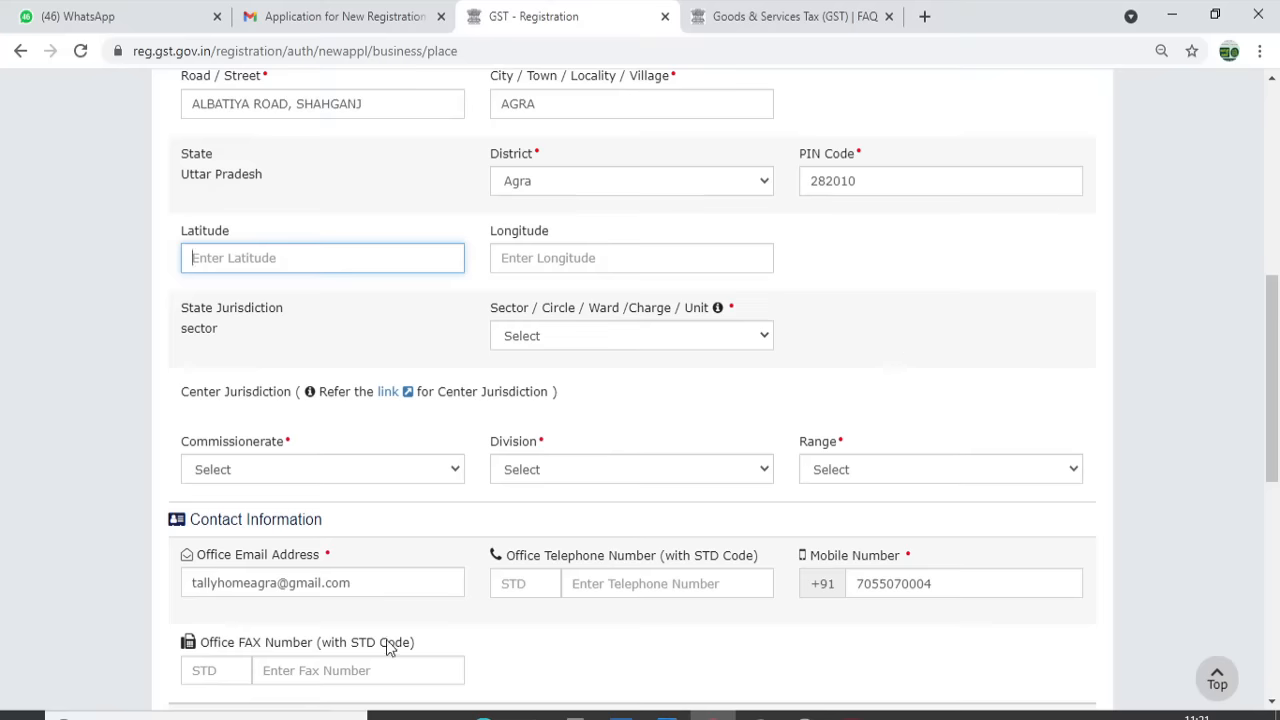
left_click(264, 713)
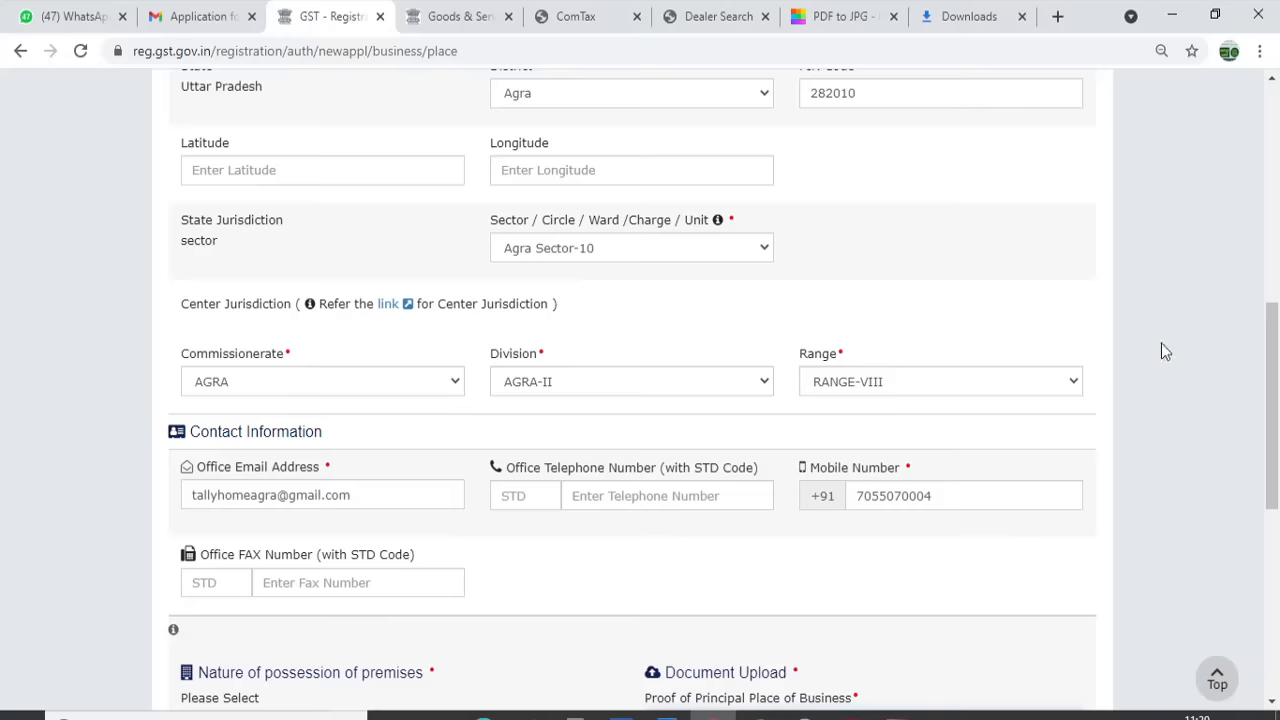
scroll(1276, 366, "down", 1)
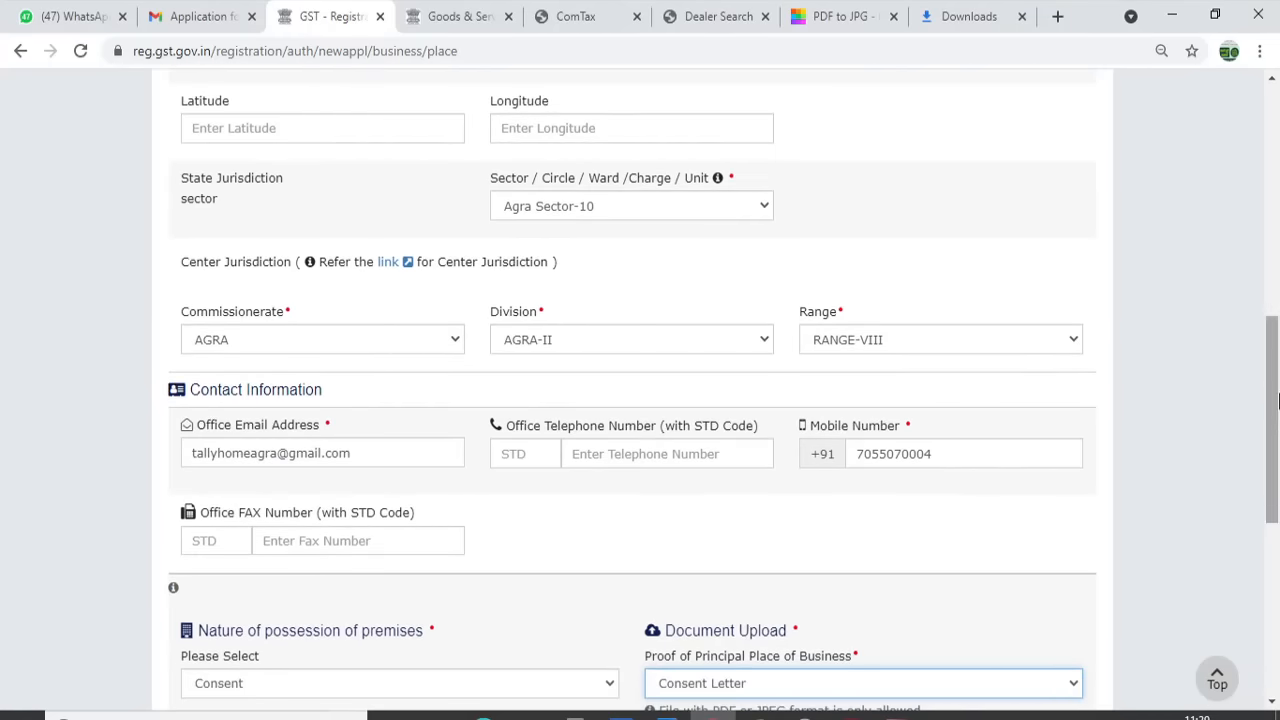
Set nature of possession to Consent and upload the 0001 scan as the consent letter
left_click_drag(1276, 398, 1276, 518)
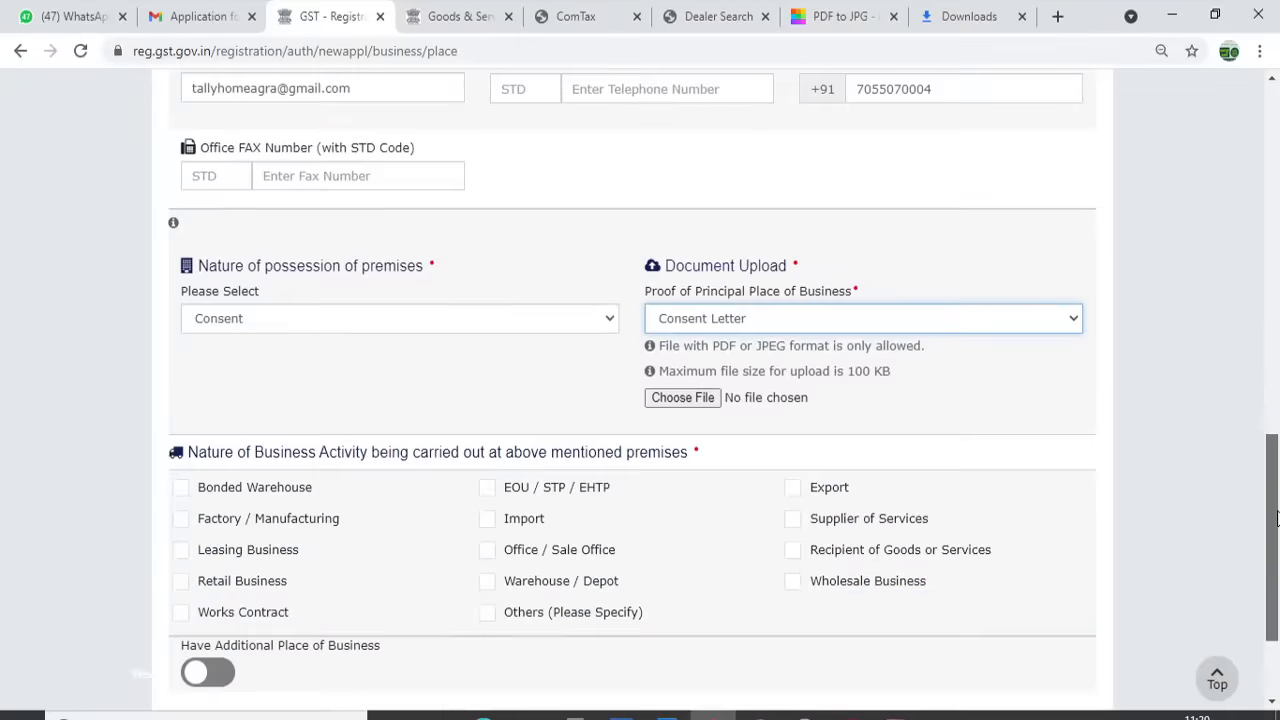
left_click(378, 320)
left_click(296, 359)
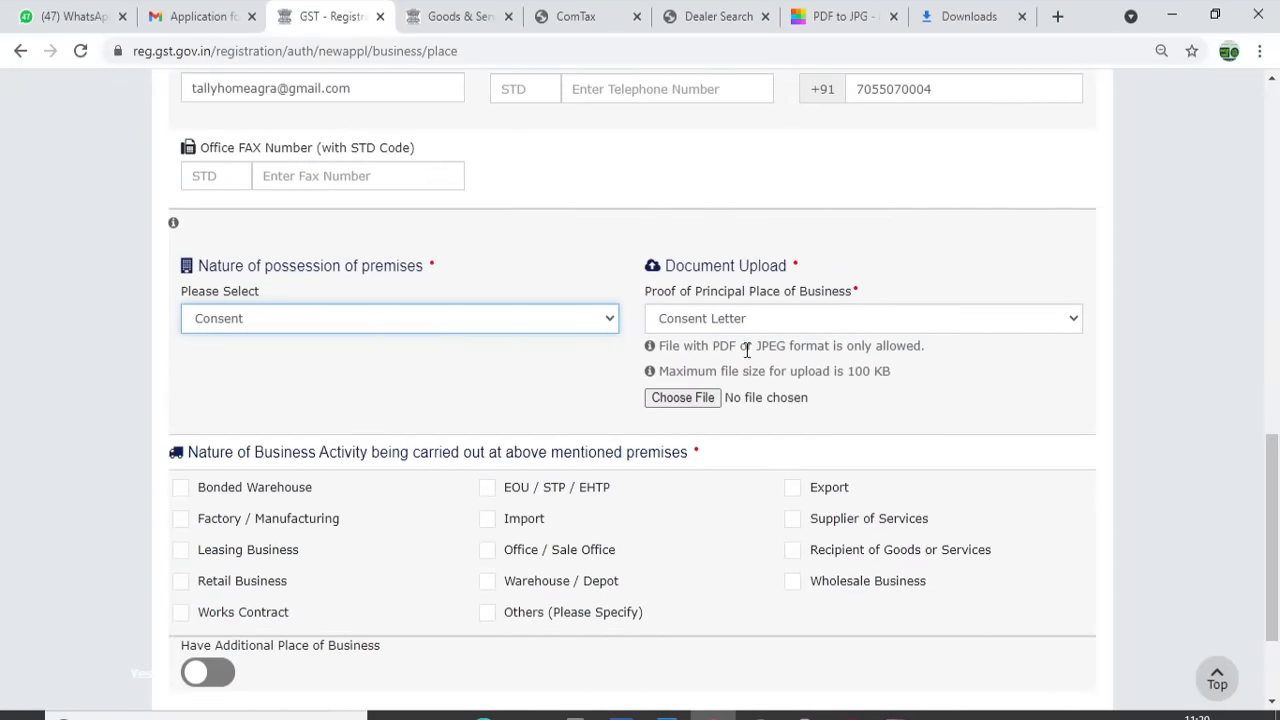
left_click(686, 402)
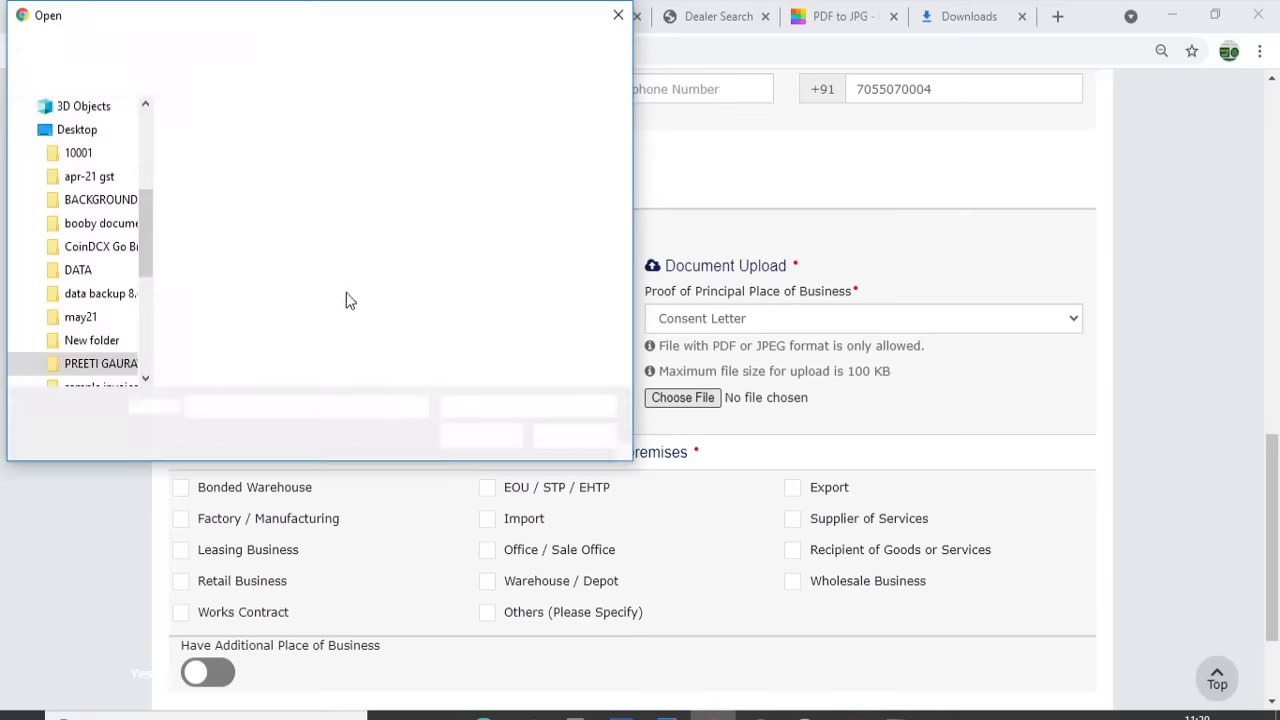
left_click(205, 165)
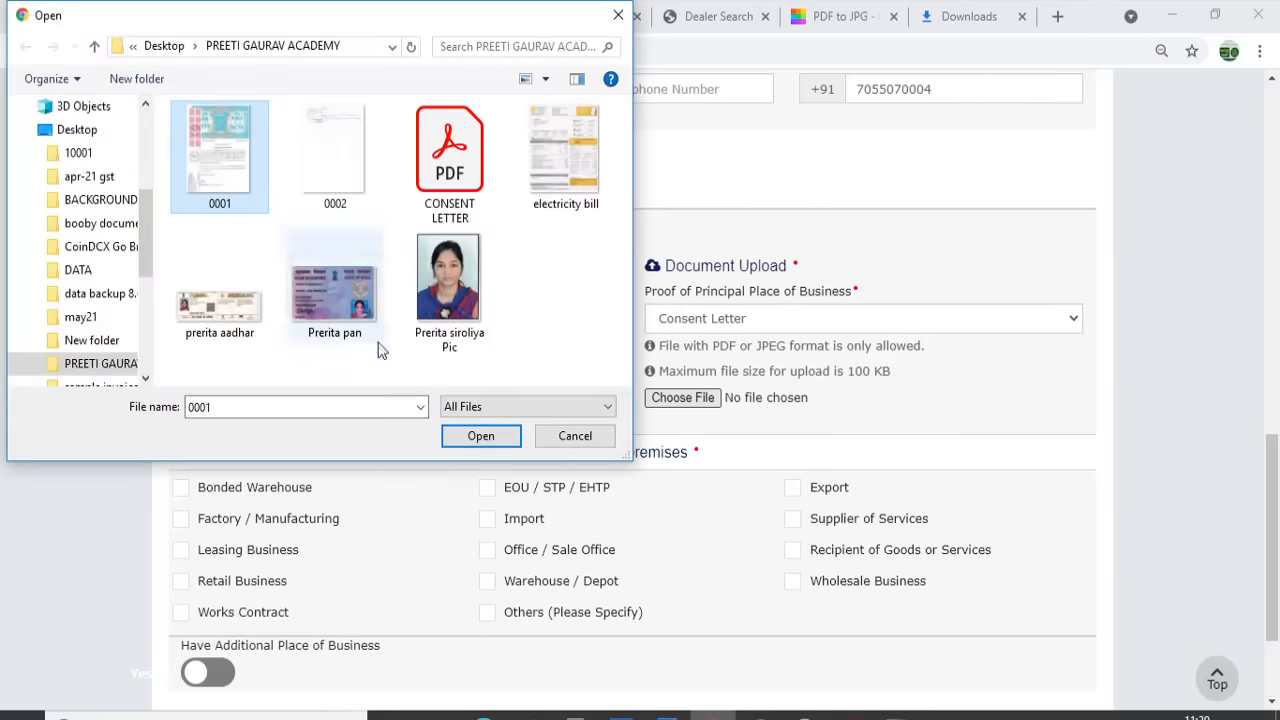
left_click(476, 434)
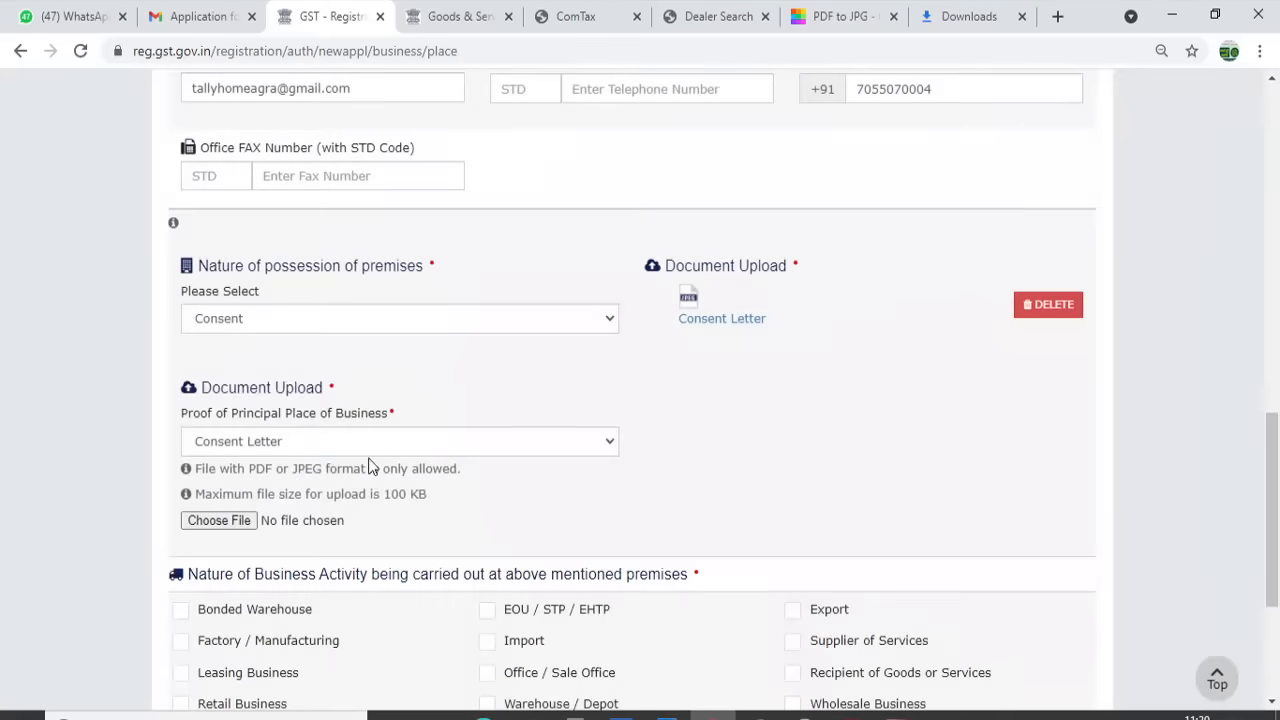
Add Electricity Bill as a second proof and upload the electricity bill file after checking its size
left_click(324, 444)
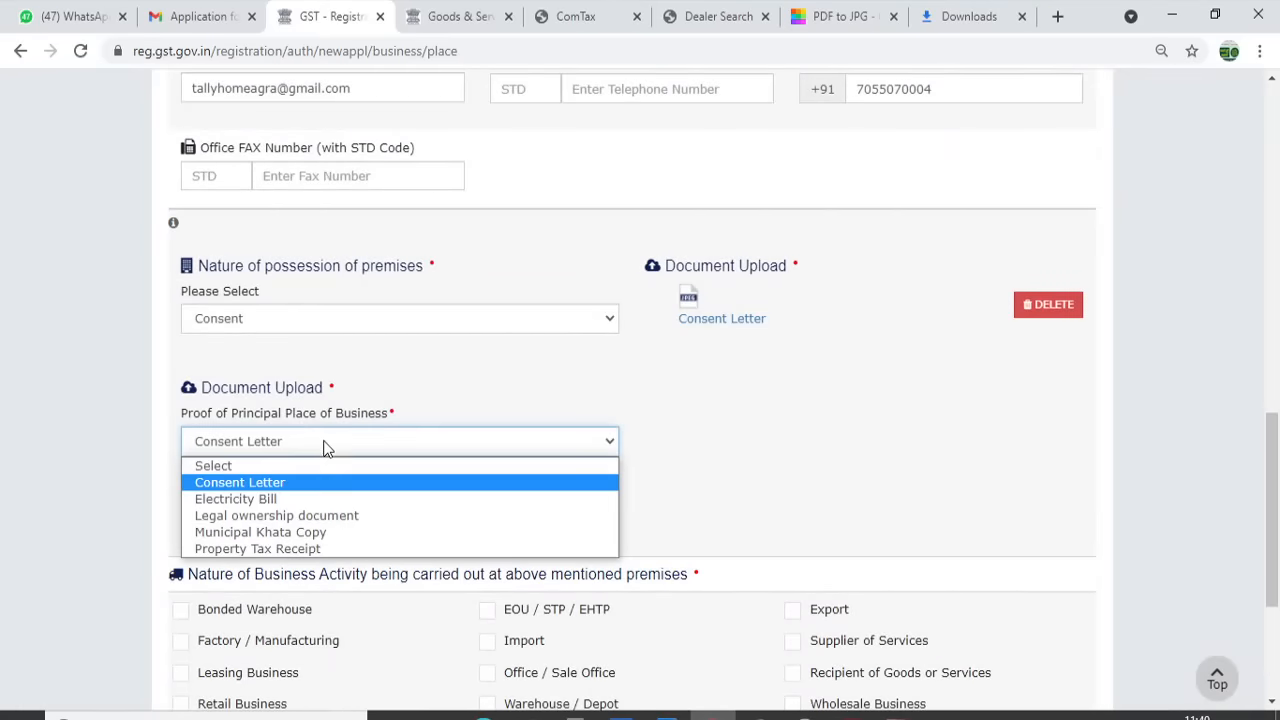
left_click(236, 499)
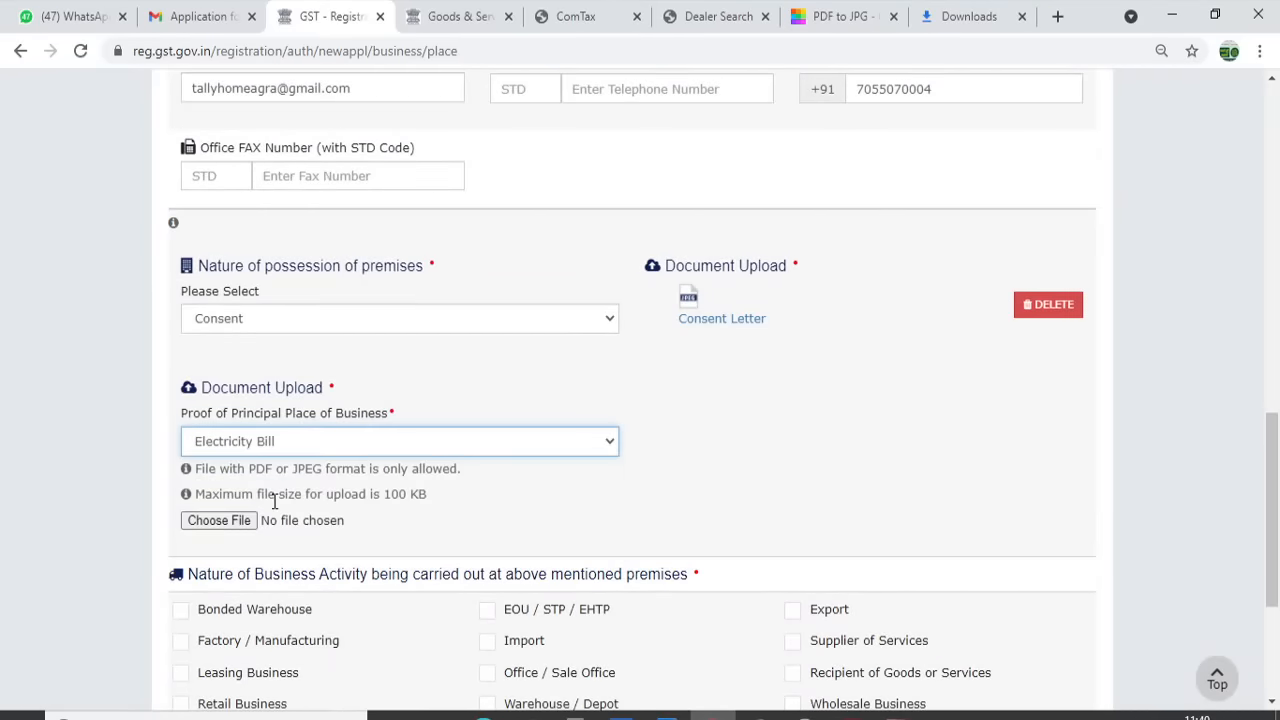
left_click(234, 520)
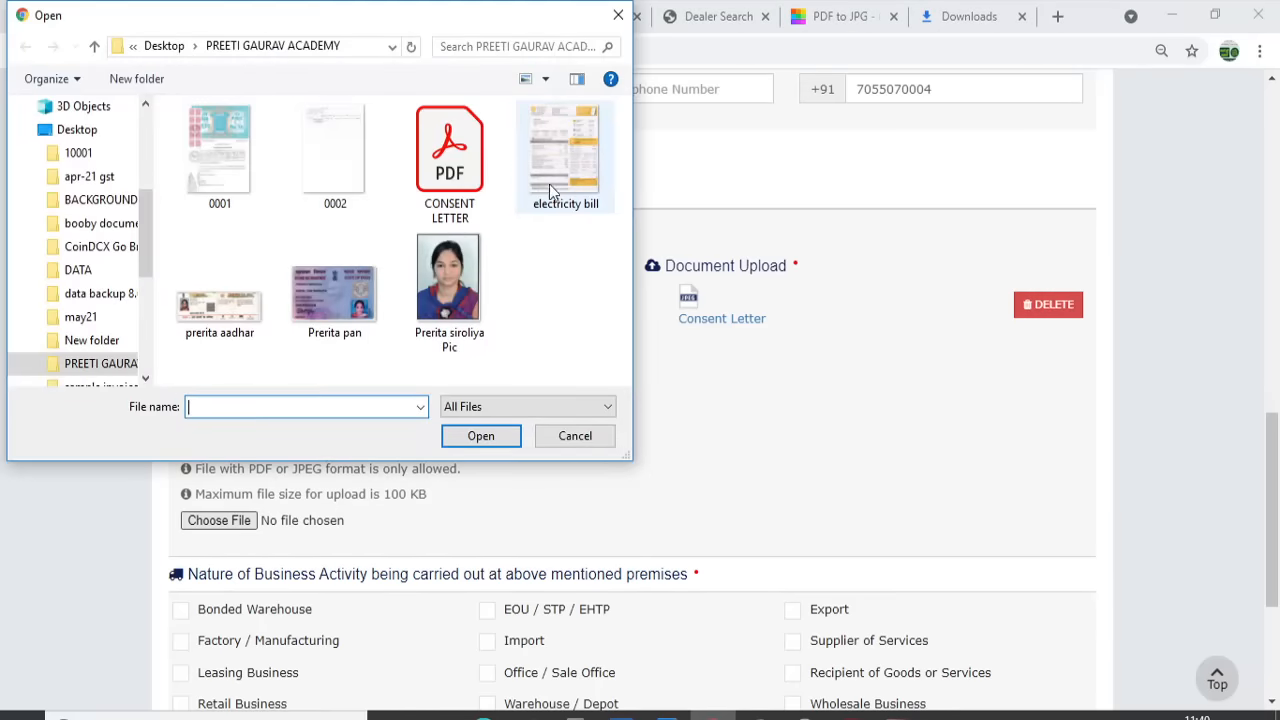
left_click(553, 185)
right_click(553, 185)
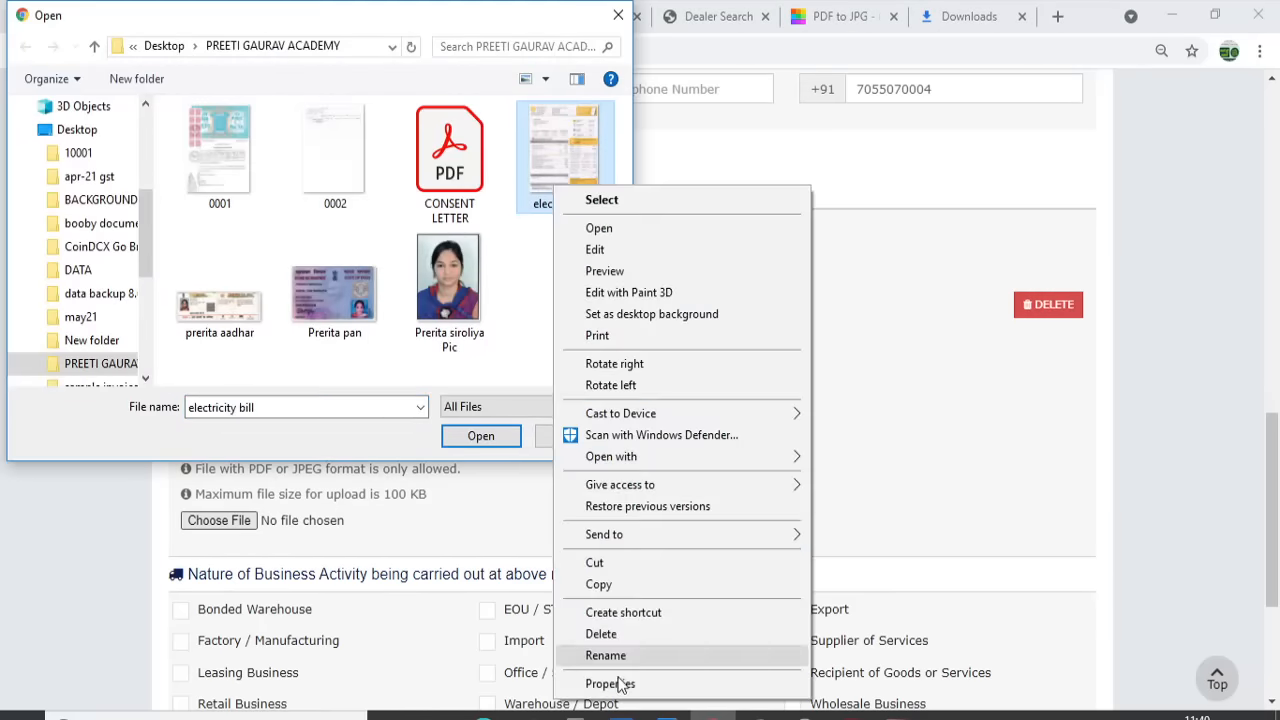
left_click(612, 685)
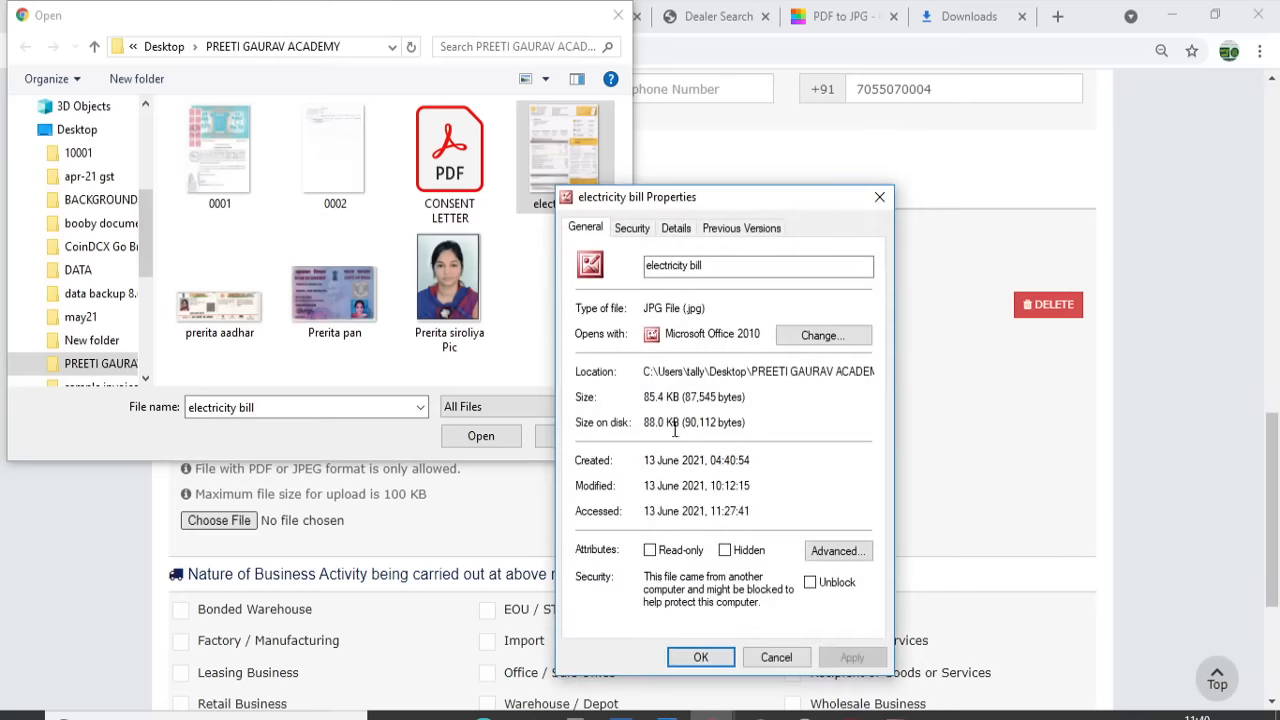
left_click(880, 197)
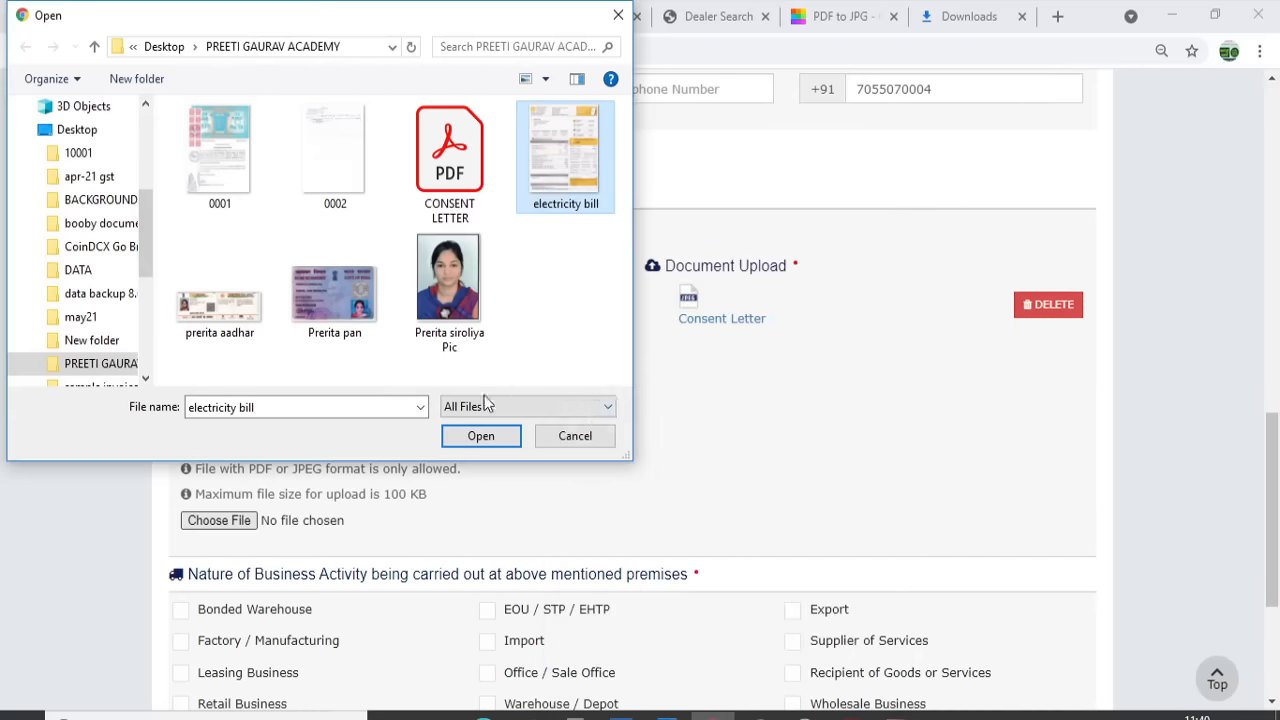
left_click(481, 437)
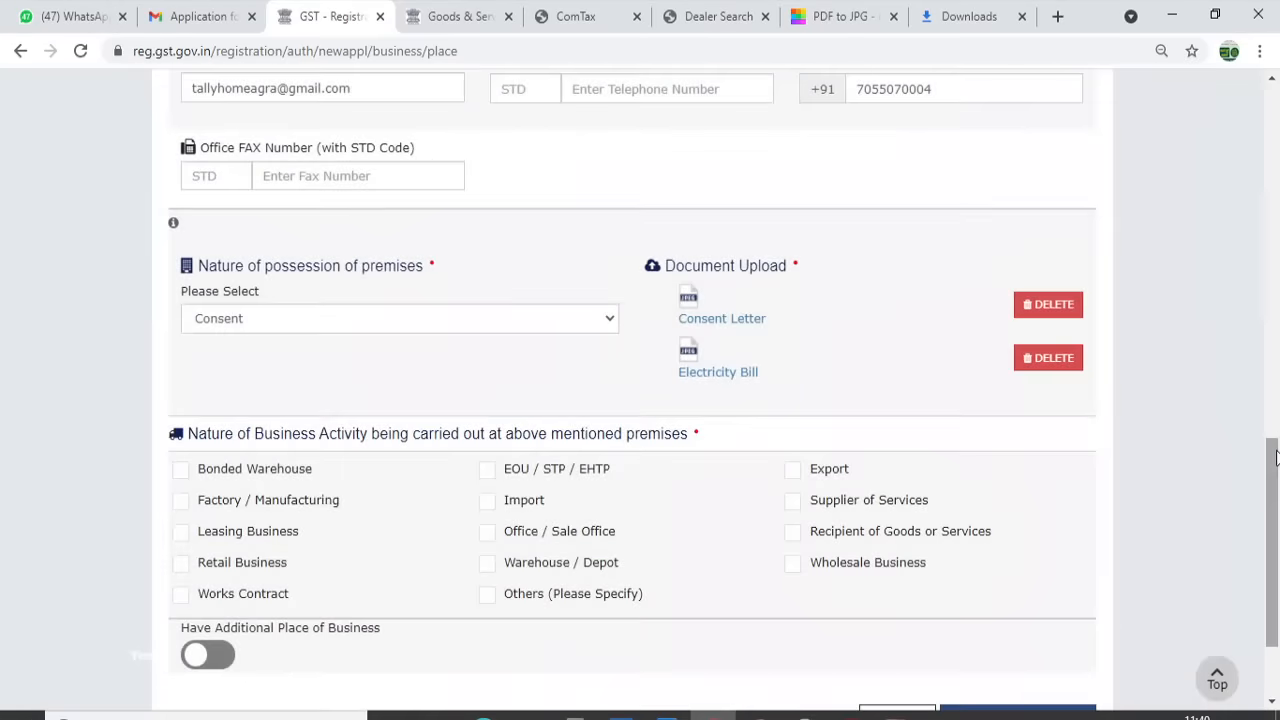
scroll(586, 349, "down", 2)
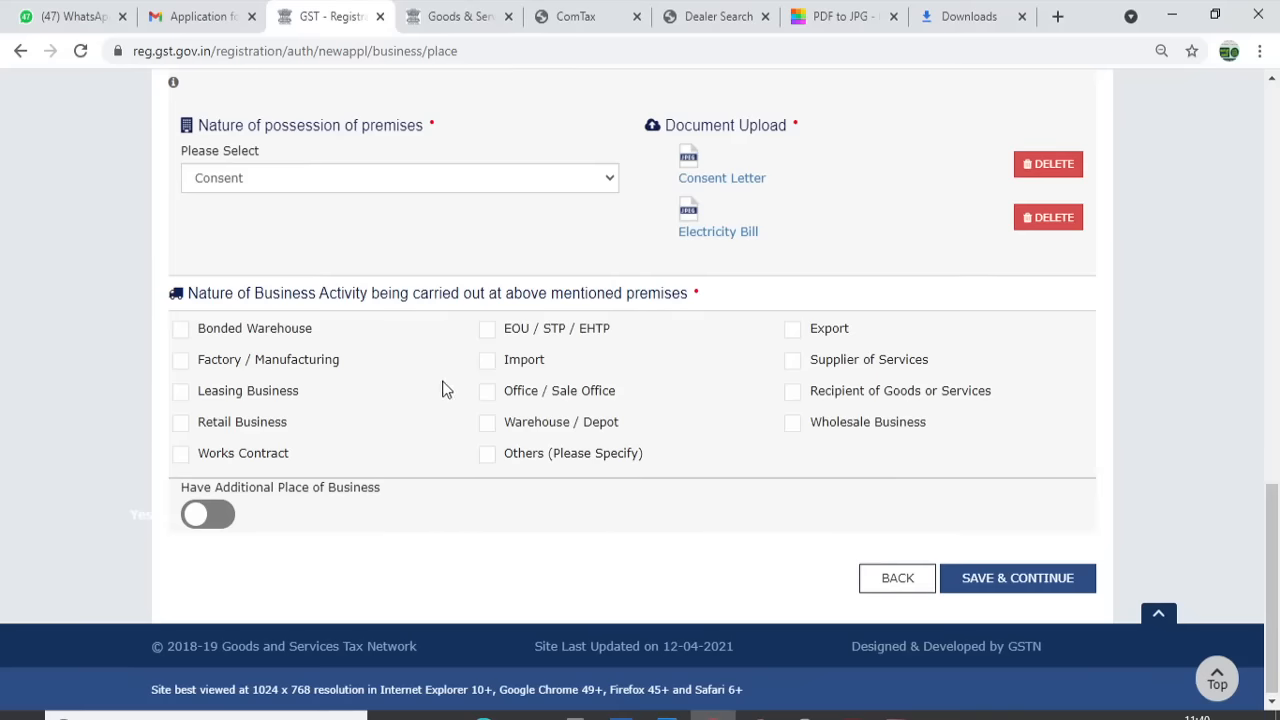
Tick Office / Sale Office, Retail, Wholesale, Recipient and Supplier of Services activities, then save
left_click(487, 392)
left_click(180, 426)
left_click(789, 424)
left_click(792, 393)
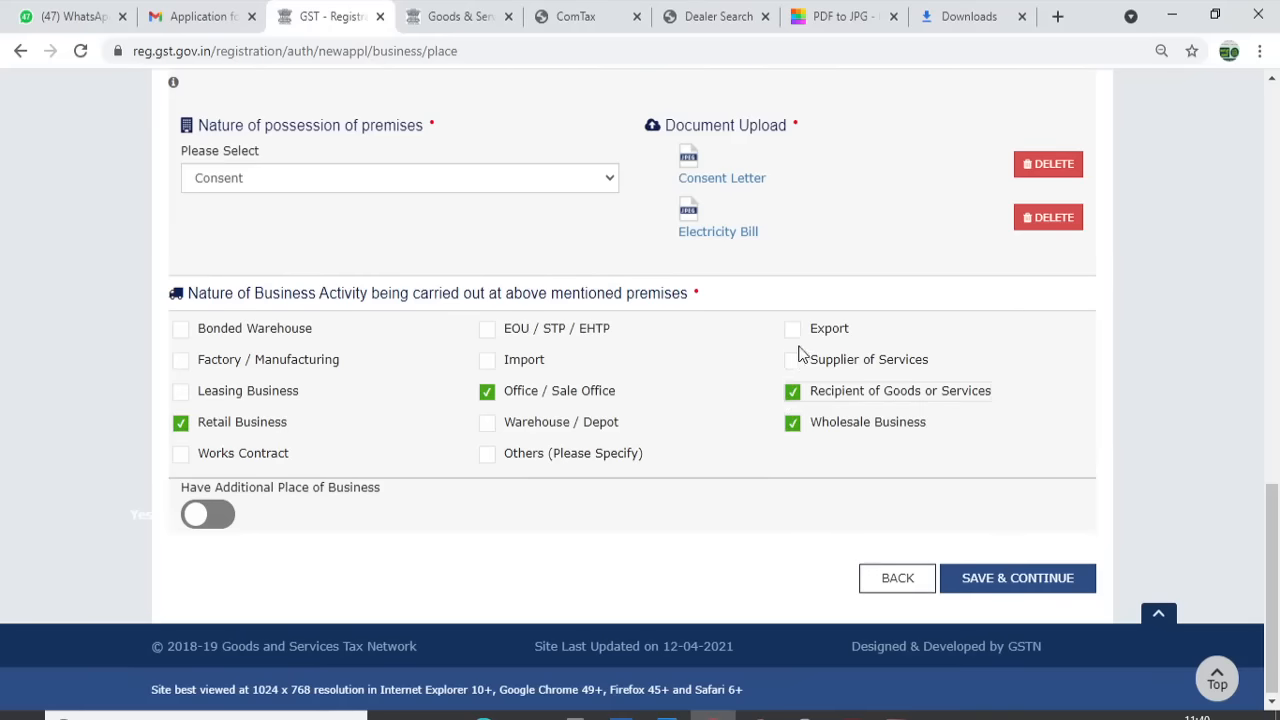
left_click(792, 360)
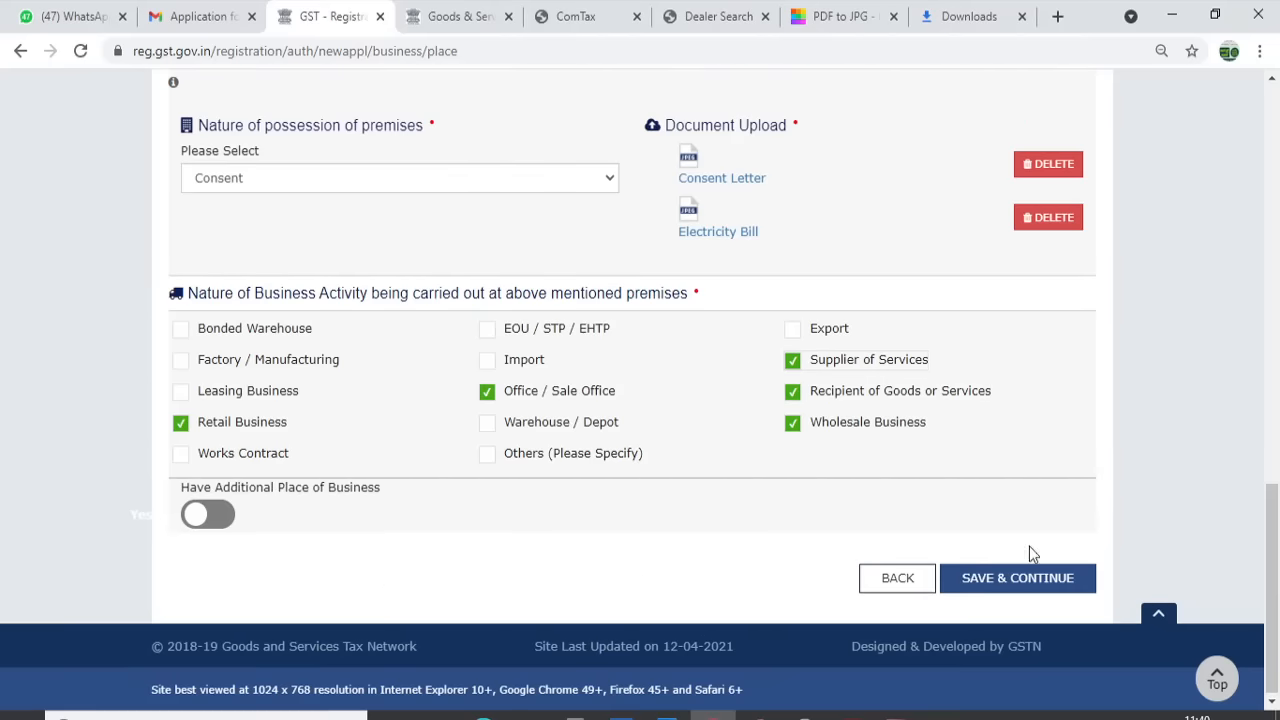
left_click(1030, 585)
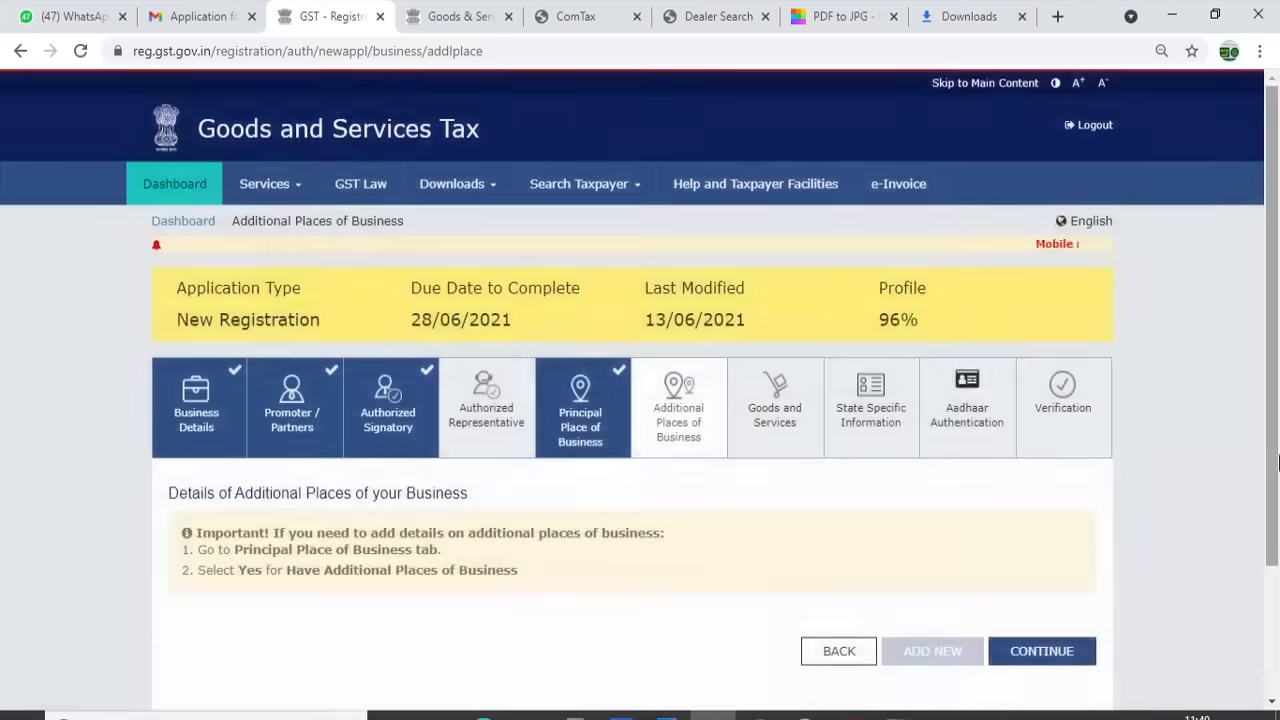
Skip Additional Places of Business and try code 9992 in the goods HSN search
scroll(1277, 375, "down", 1)
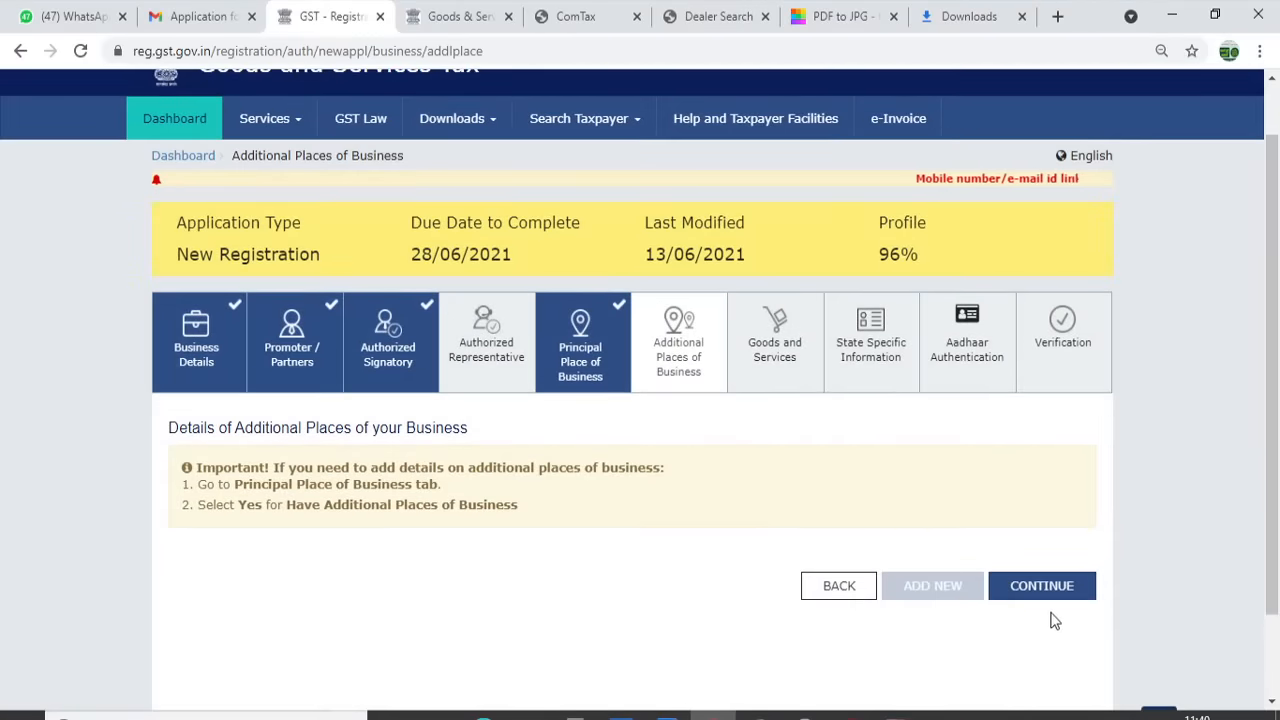
left_click(1046, 598)
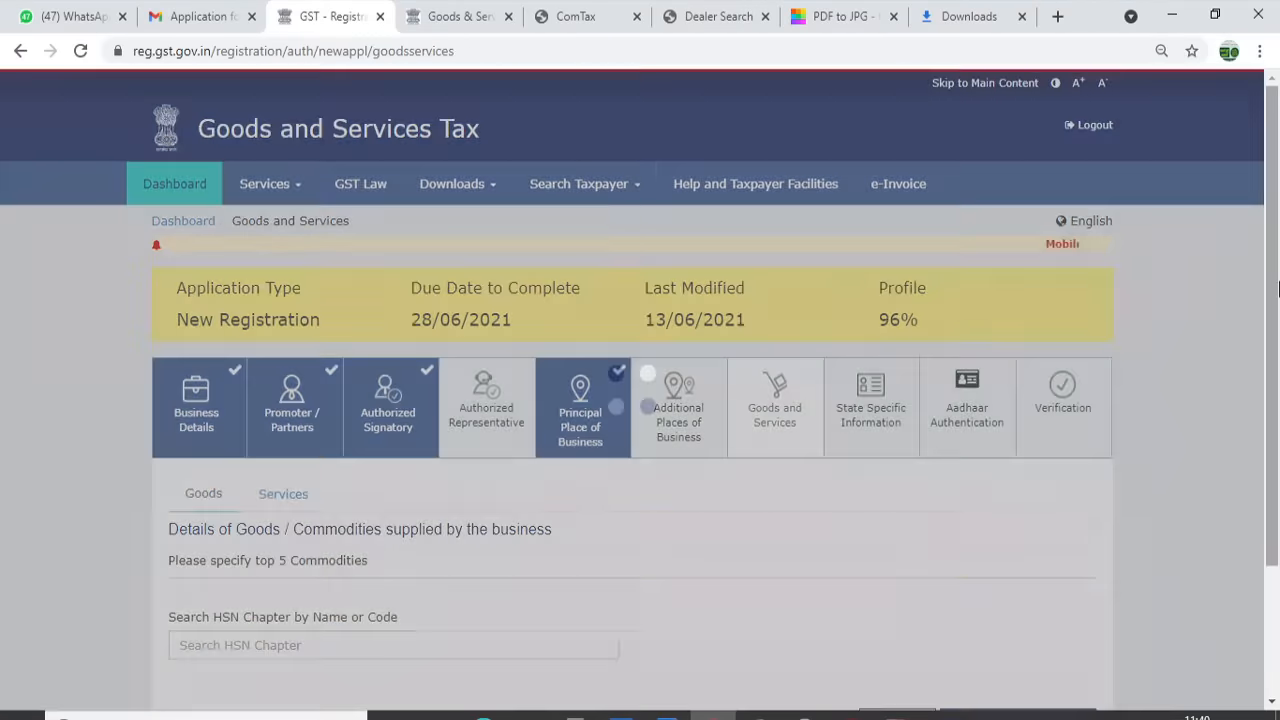
scroll(1277, 313, "down", 2)
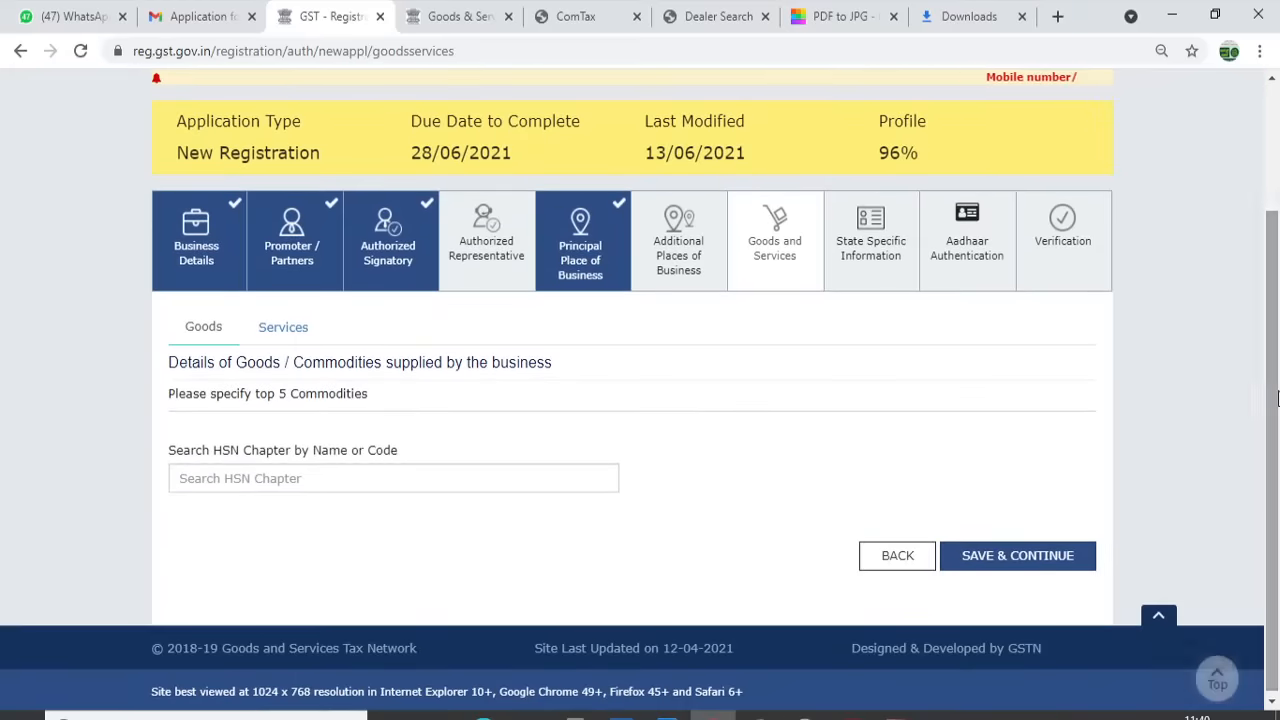
left_click(335, 486)
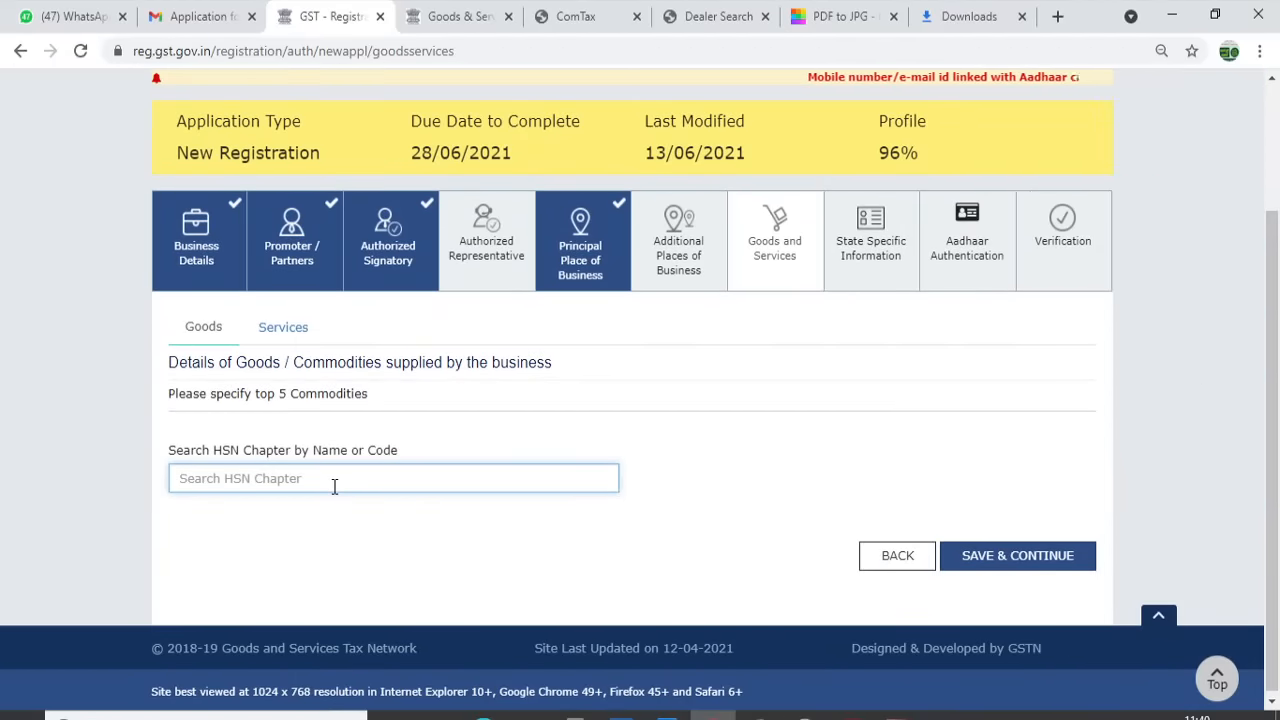
type("9992")
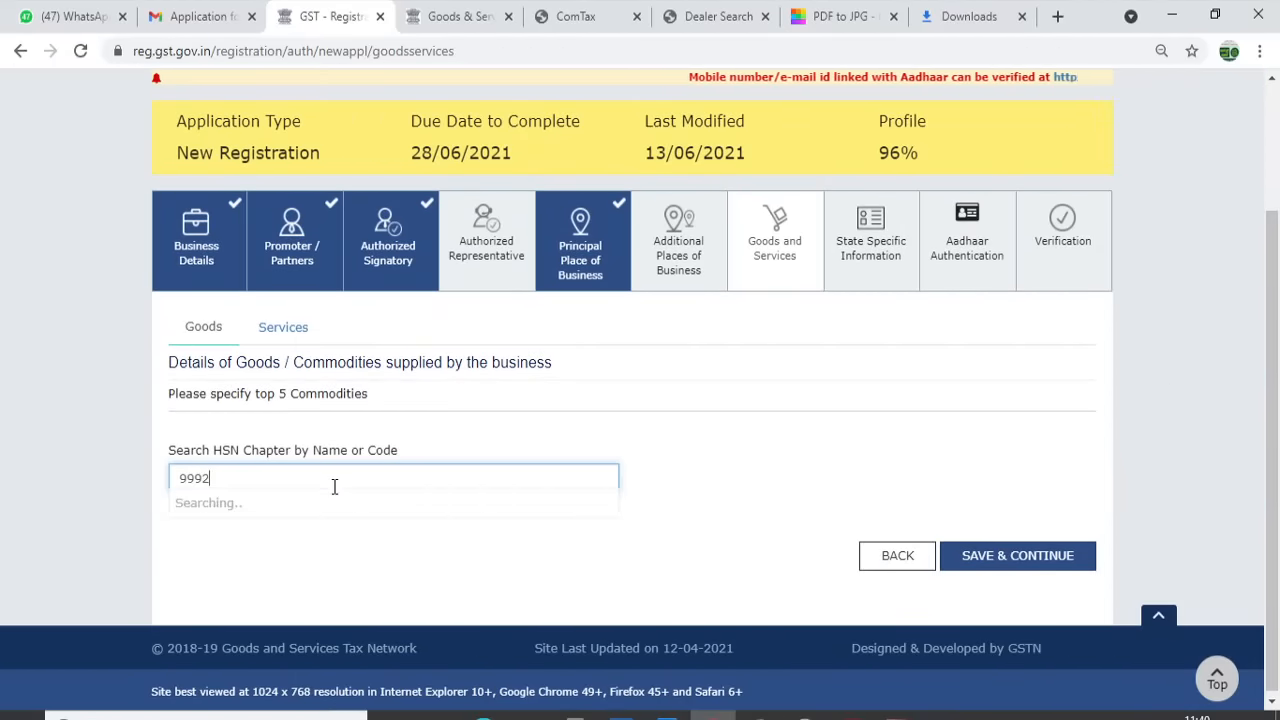
key("BackSpace")
key("BackSpace")
key("BackSpace")
key("BackSpace")
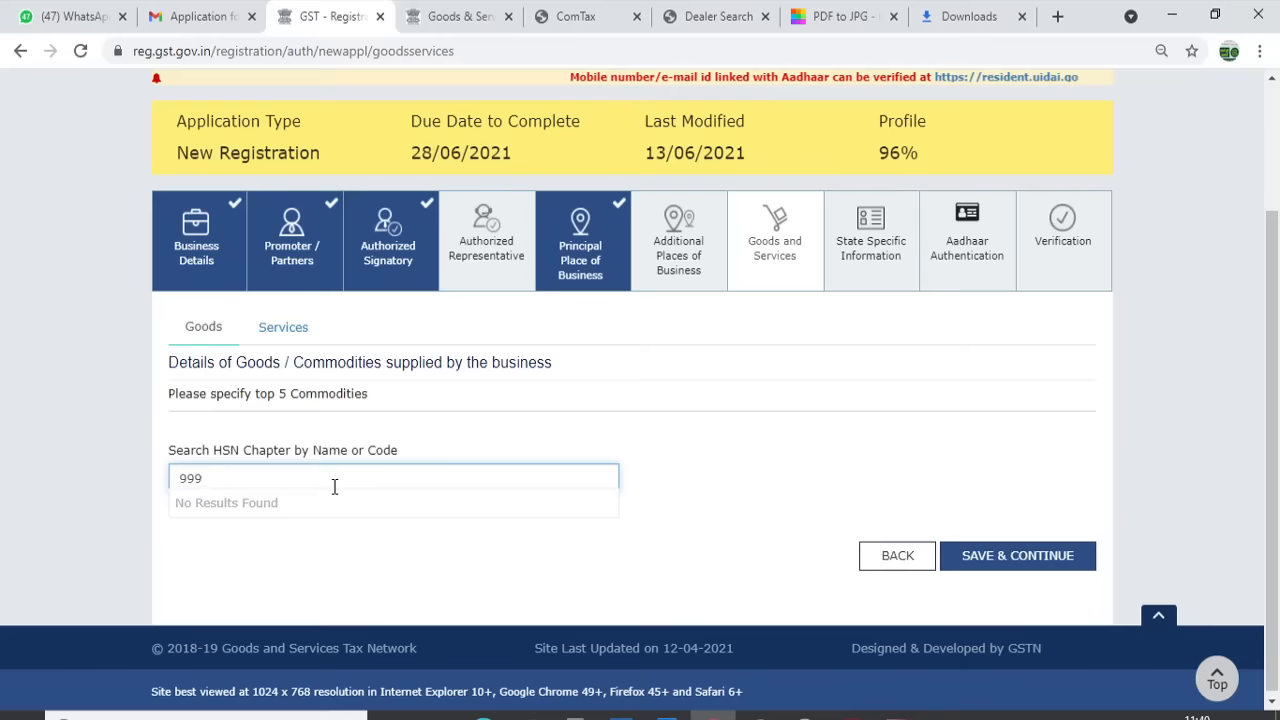
Add services 9992, 998431, 998433 and 998434 to the services list
left_click(281, 331)
left_click(276, 479)
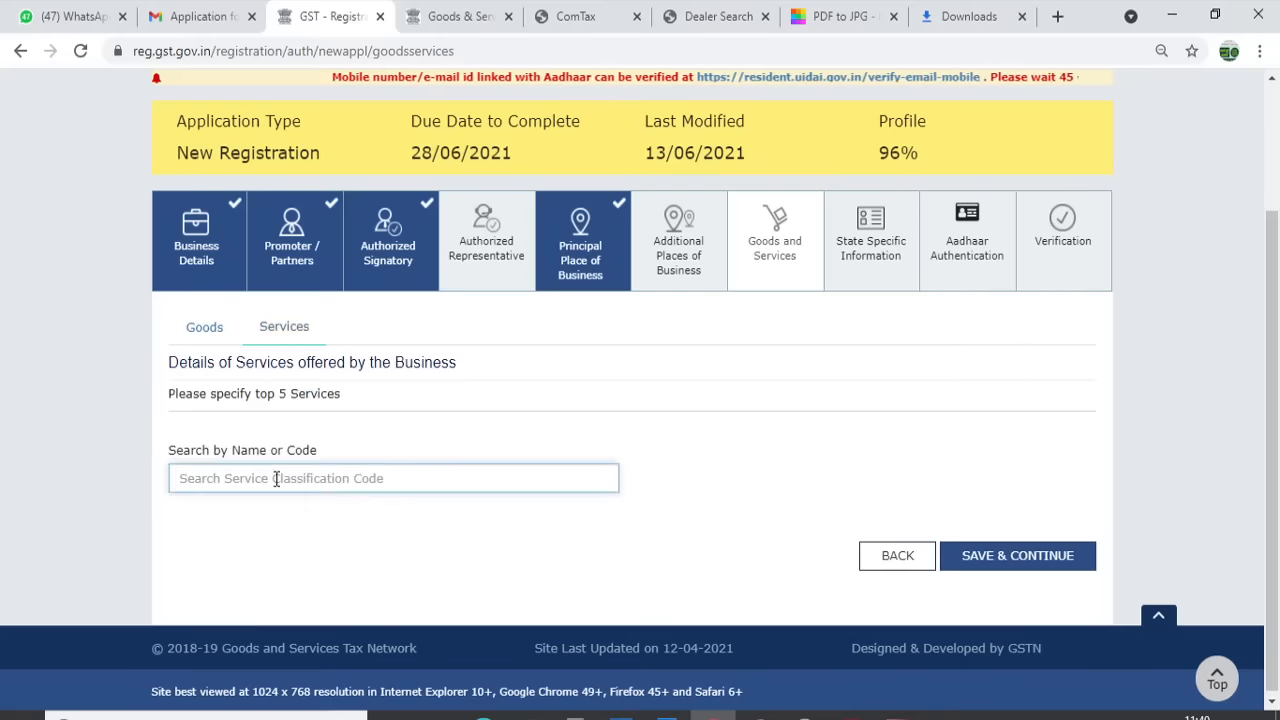
type("9992")
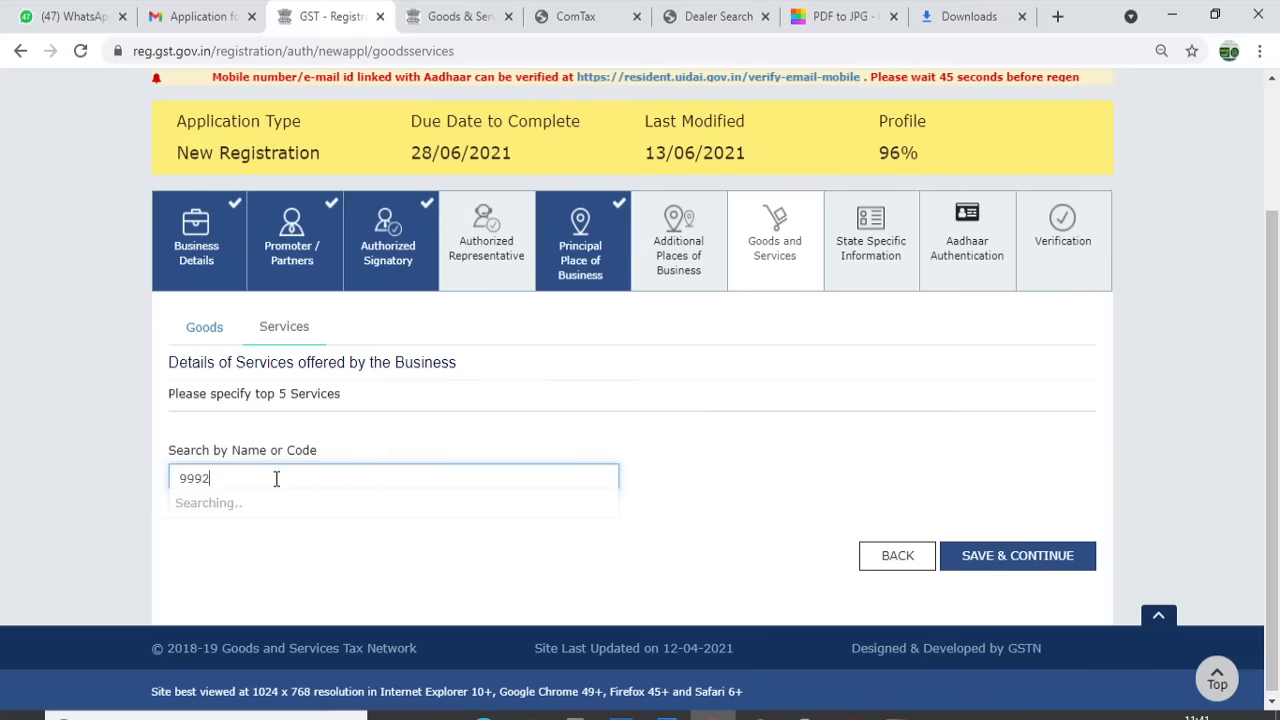
left_click(300, 510)
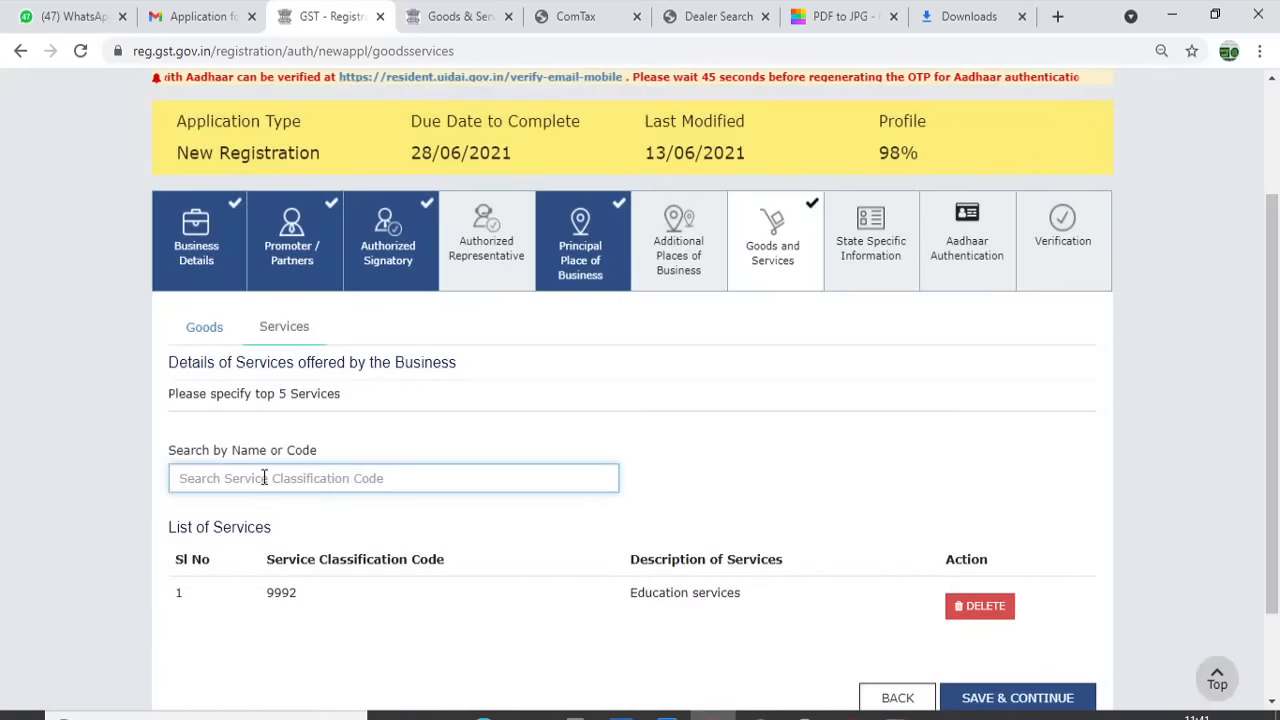
type("998431")
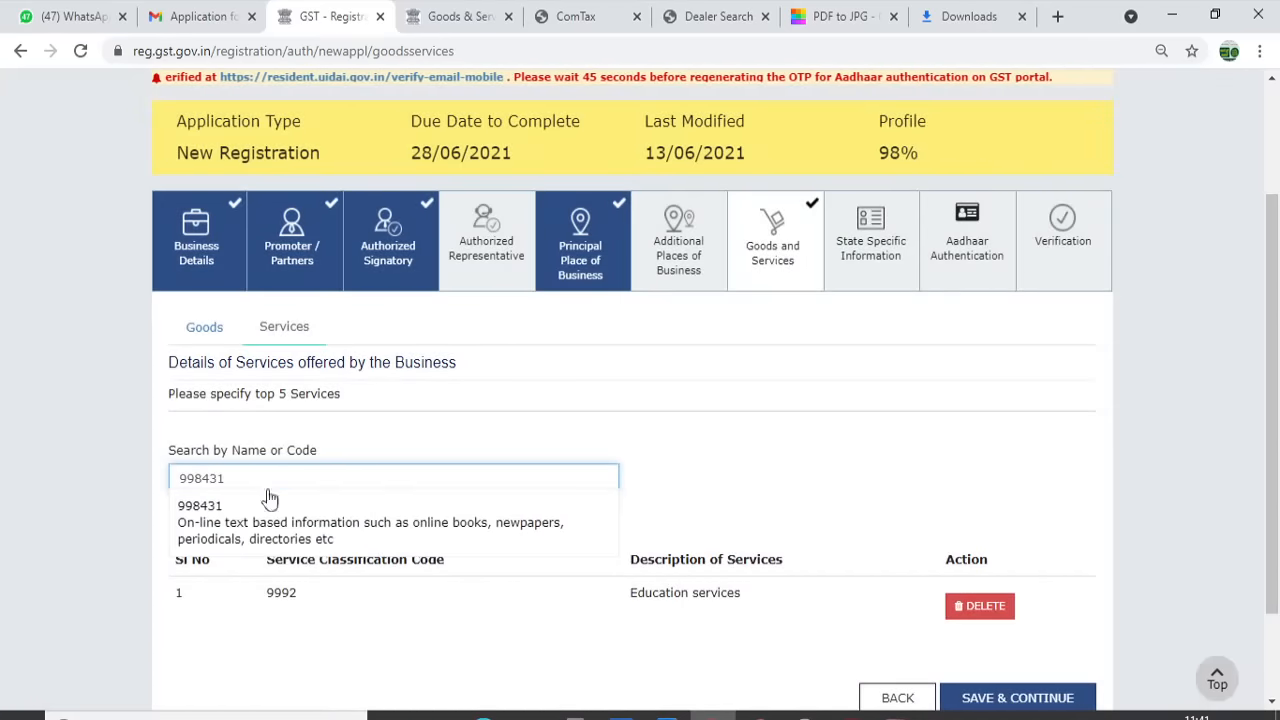
left_click(285, 522)
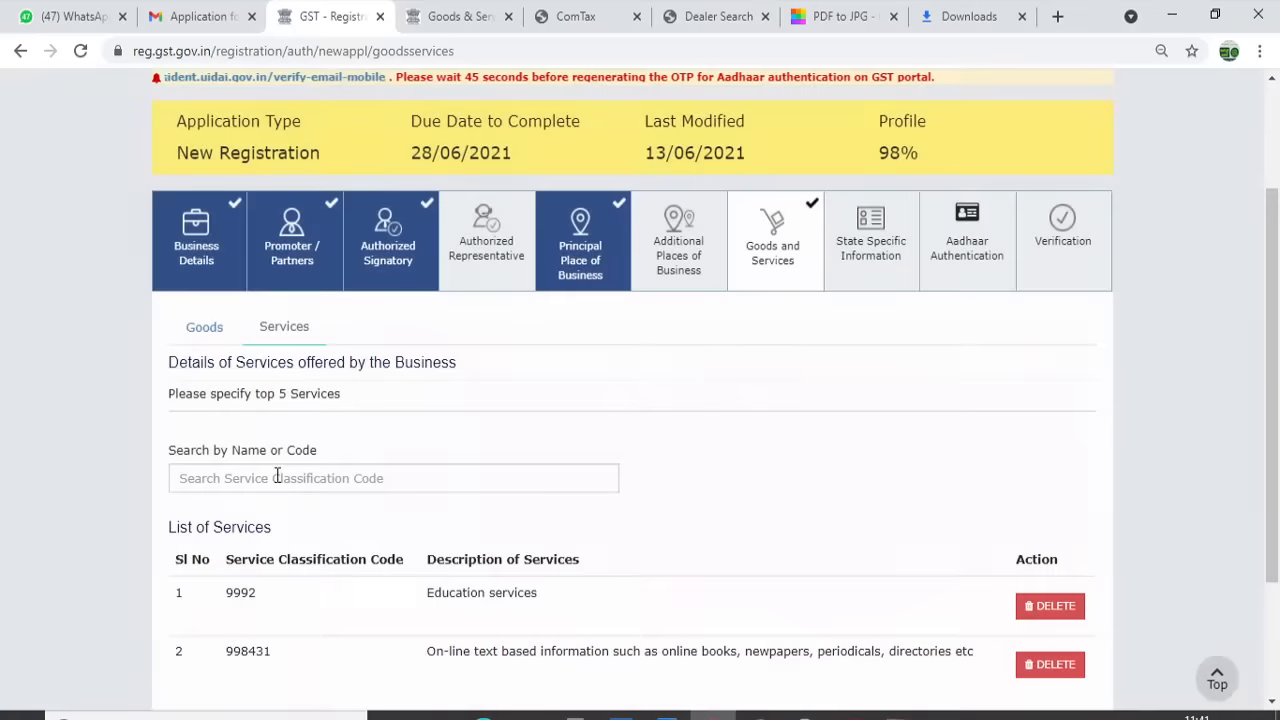
left_click(277, 477)
type("998433")
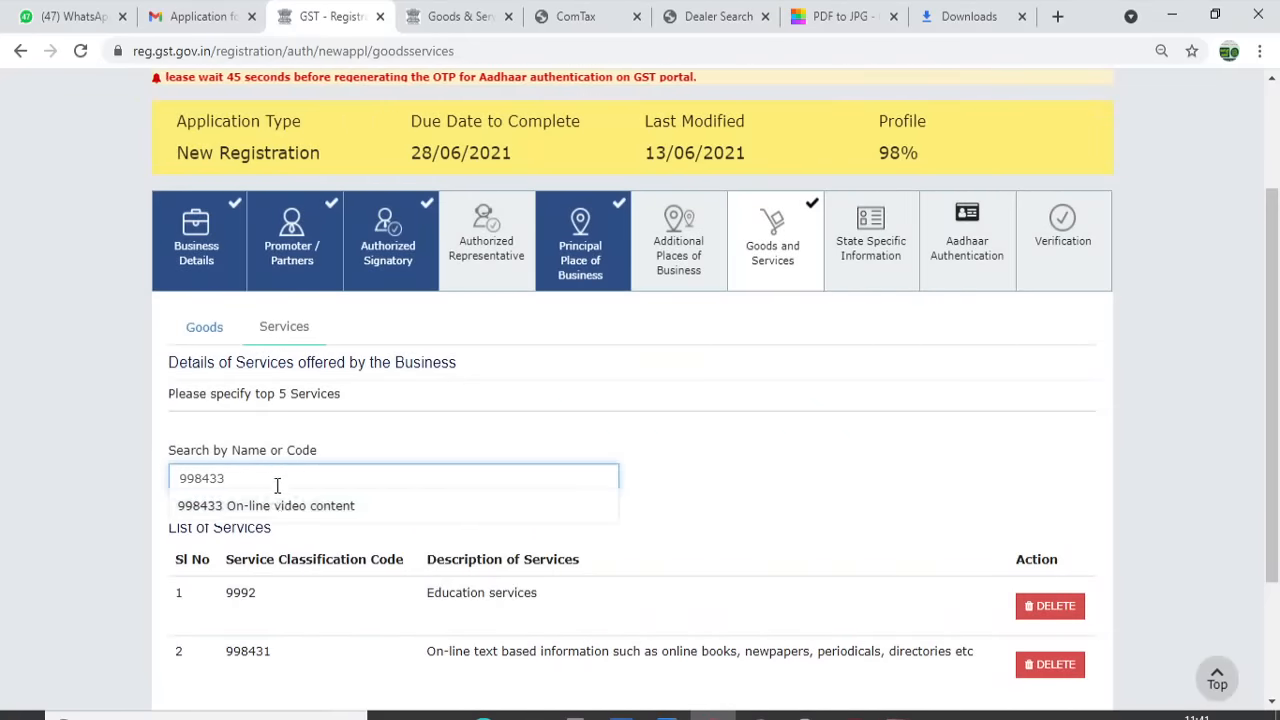
left_click(272, 505)
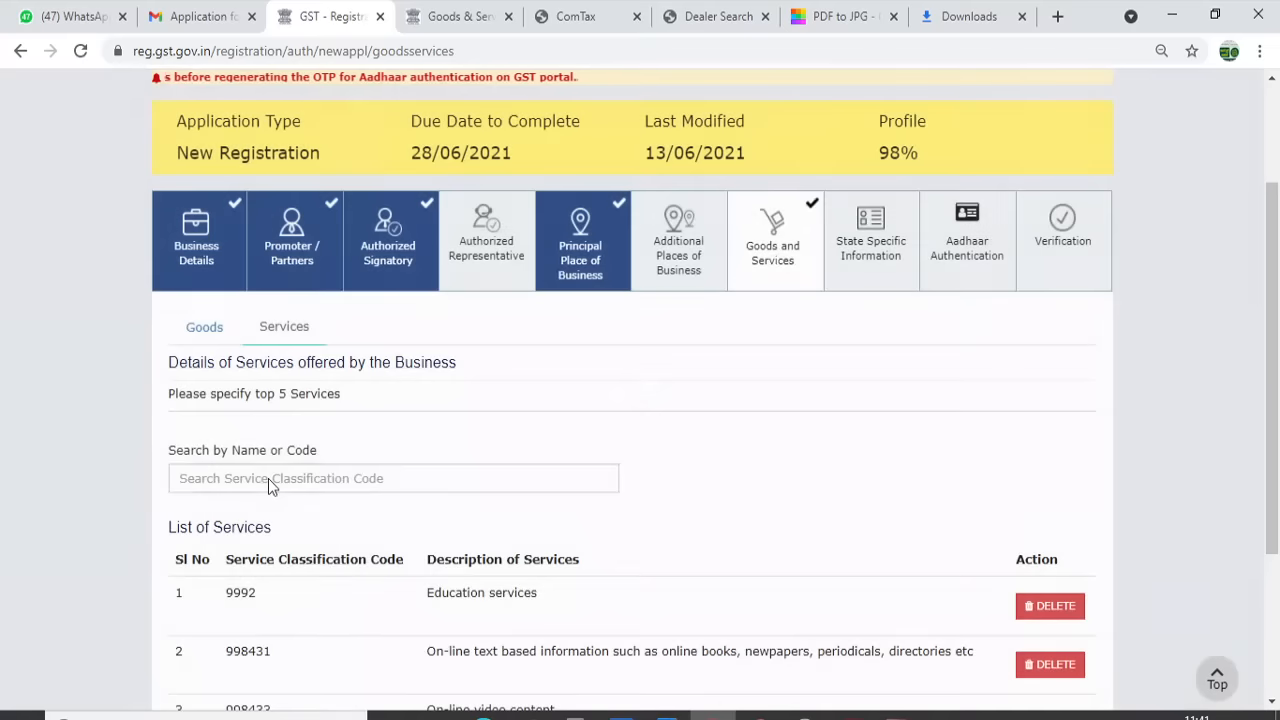
type("9")
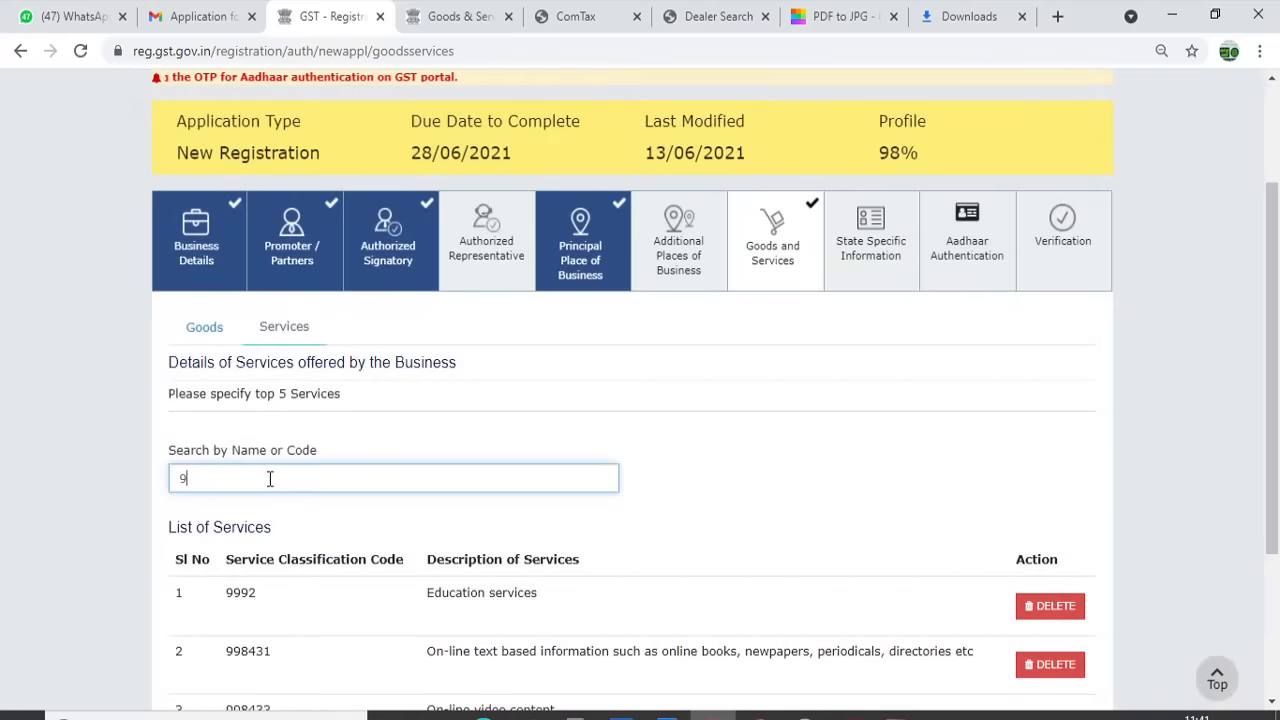
type("98434")
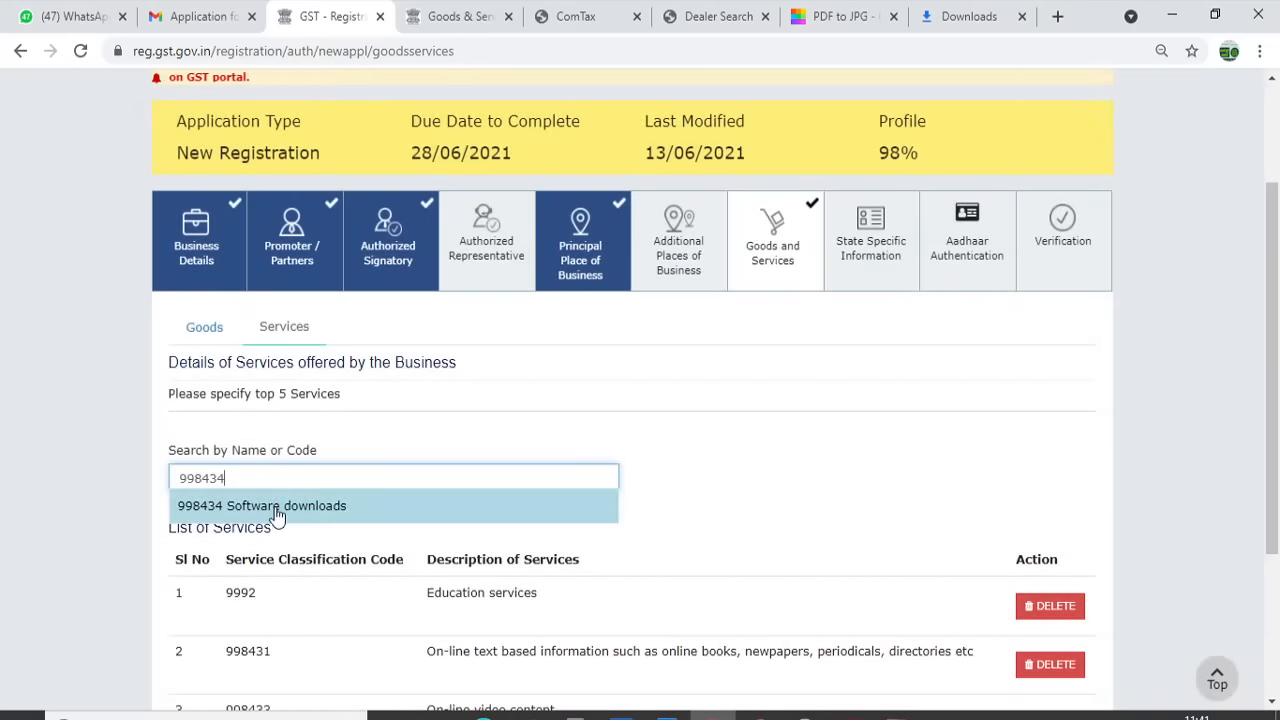
left_click(277, 507)
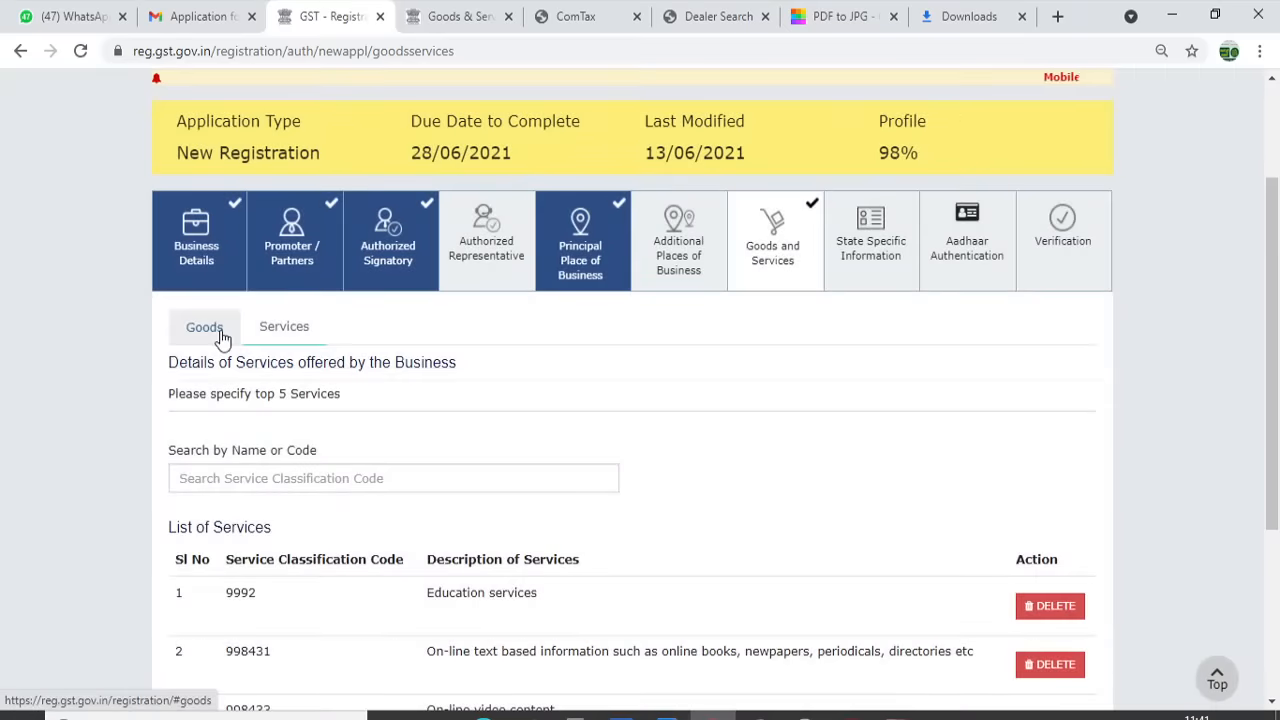
Add goods HSN 4901 printed books and save the goods and services
left_click(204, 328)
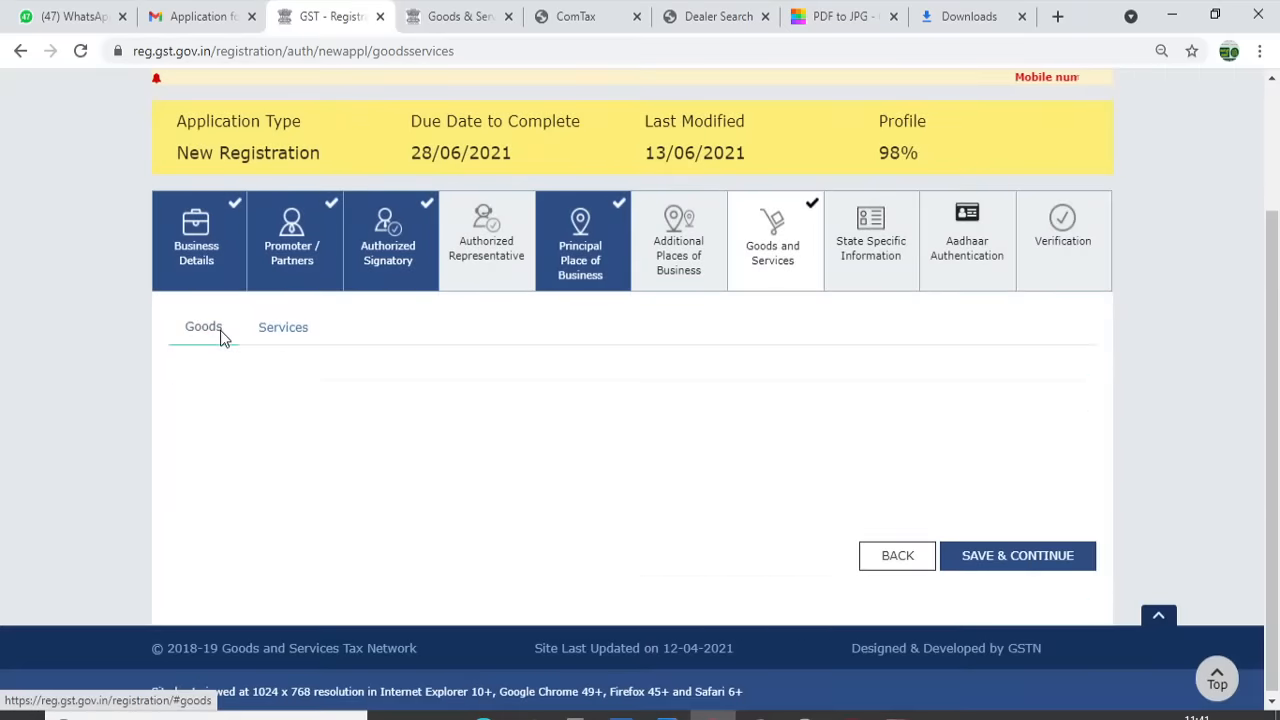
left_click(256, 476)
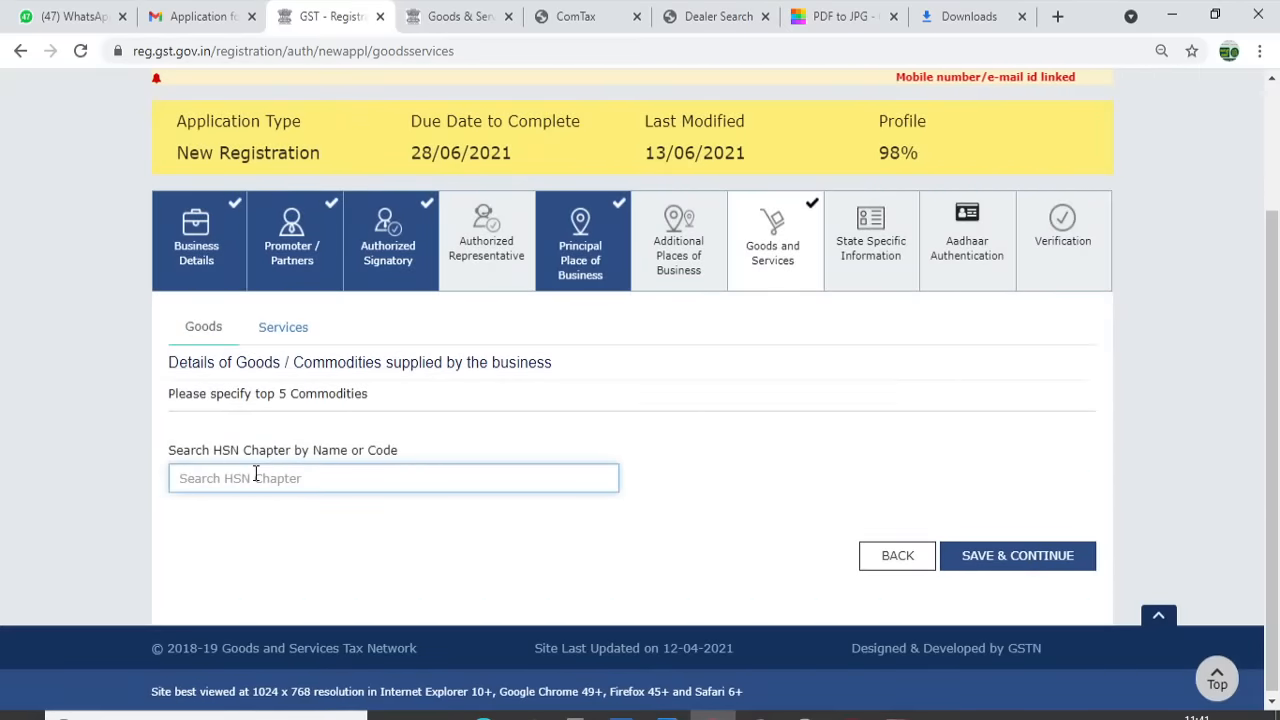
type("4901")
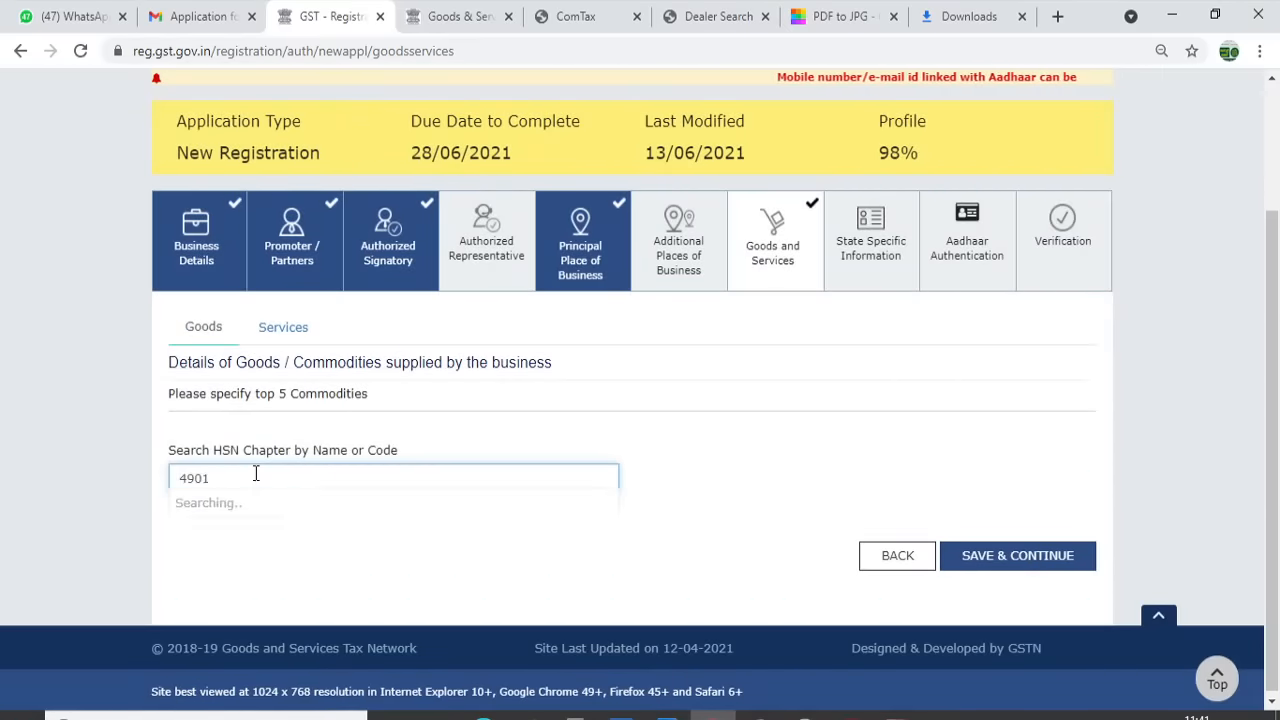
left_click(277, 535)
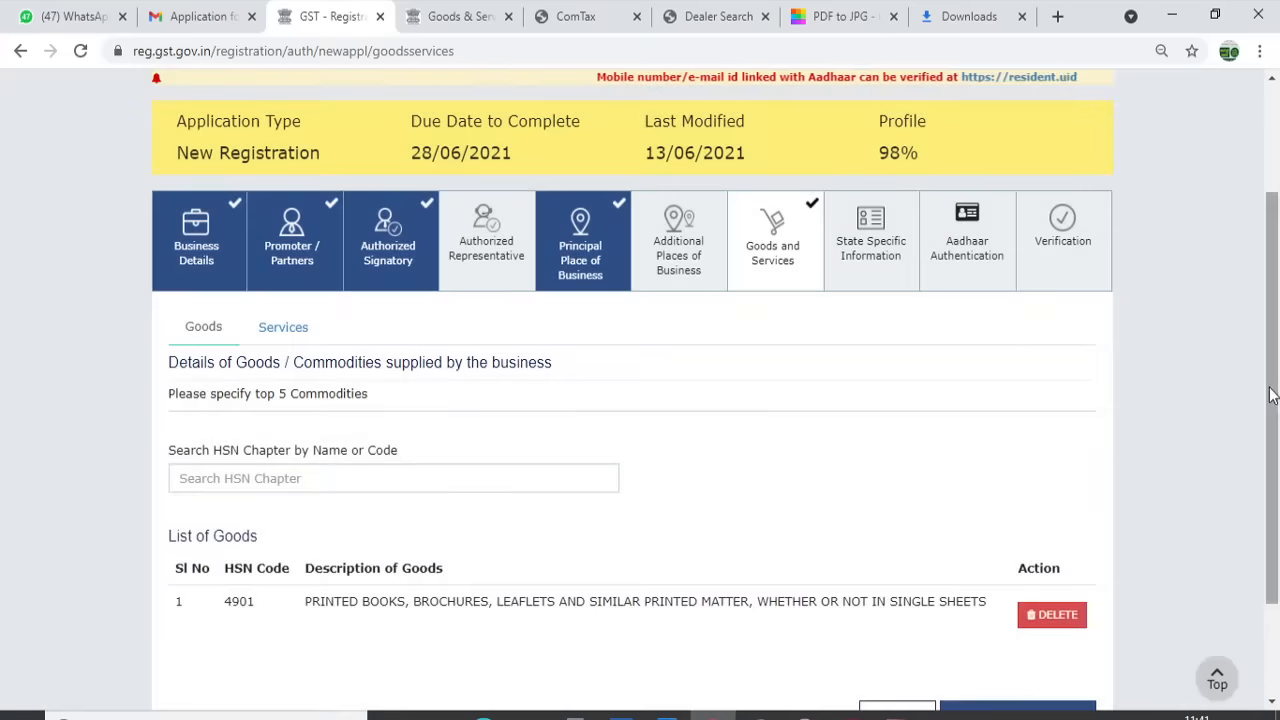
left_click_drag(1272, 449, 1275, 540)
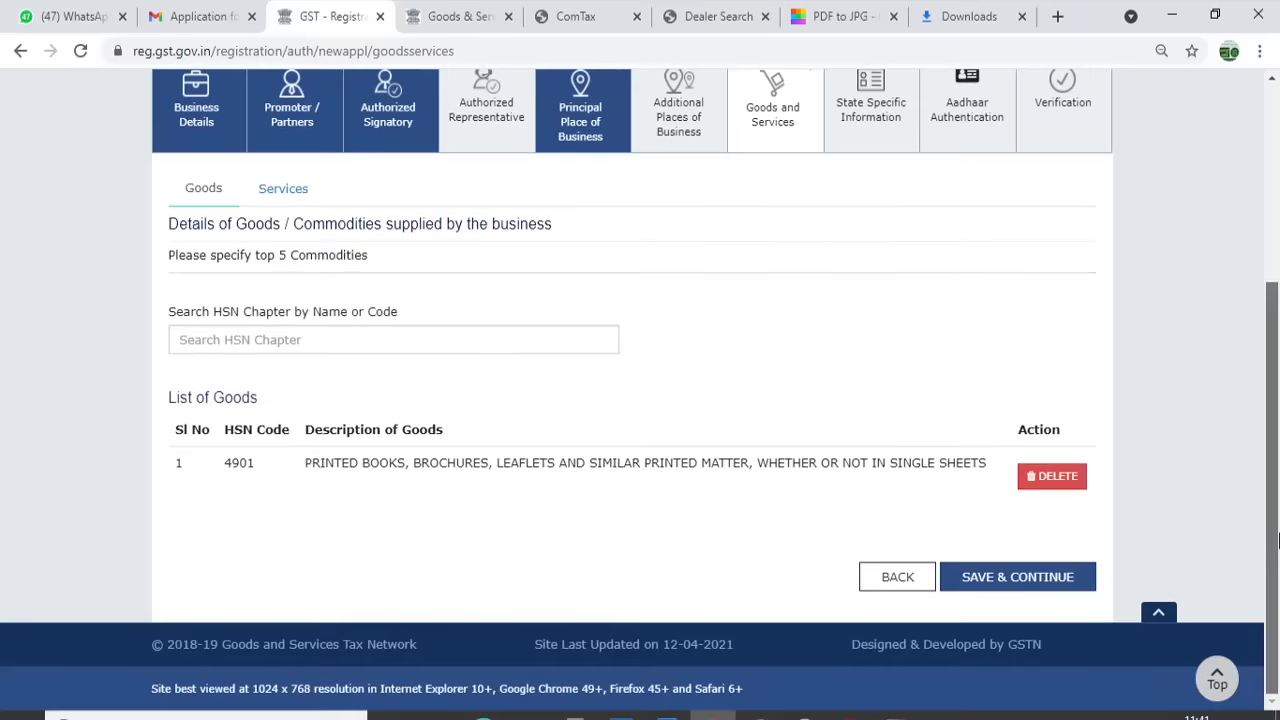
left_click(1022, 580)
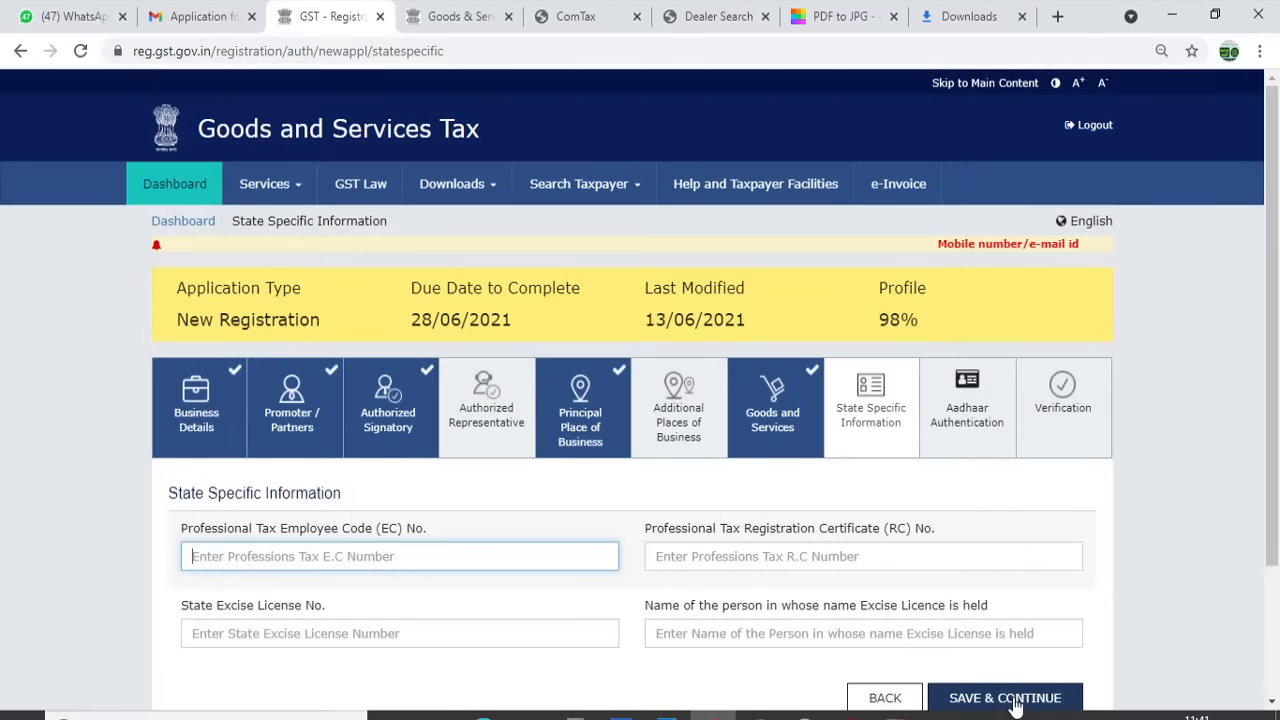
Save the State Specific and Aadhaar Authentication tabs, accepting the warning to reach Verification
left_click(1015, 699)
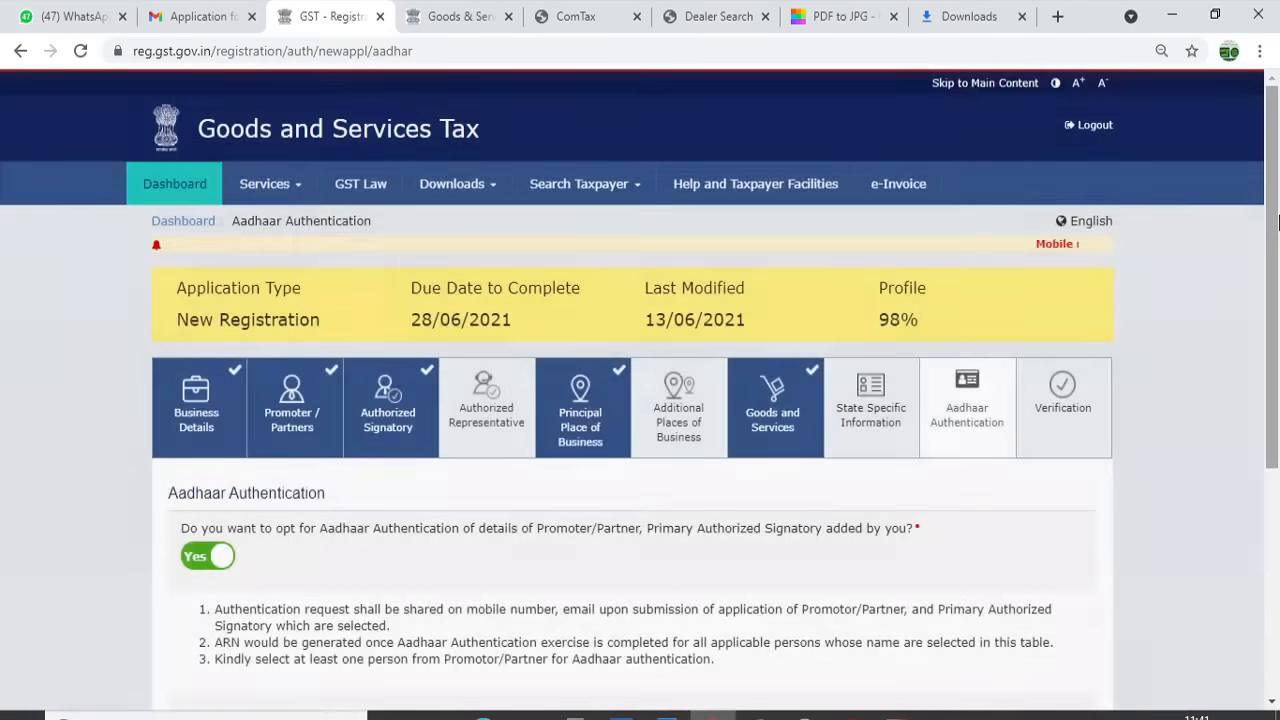
left_click_drag(1275, 272, 1277, 497)
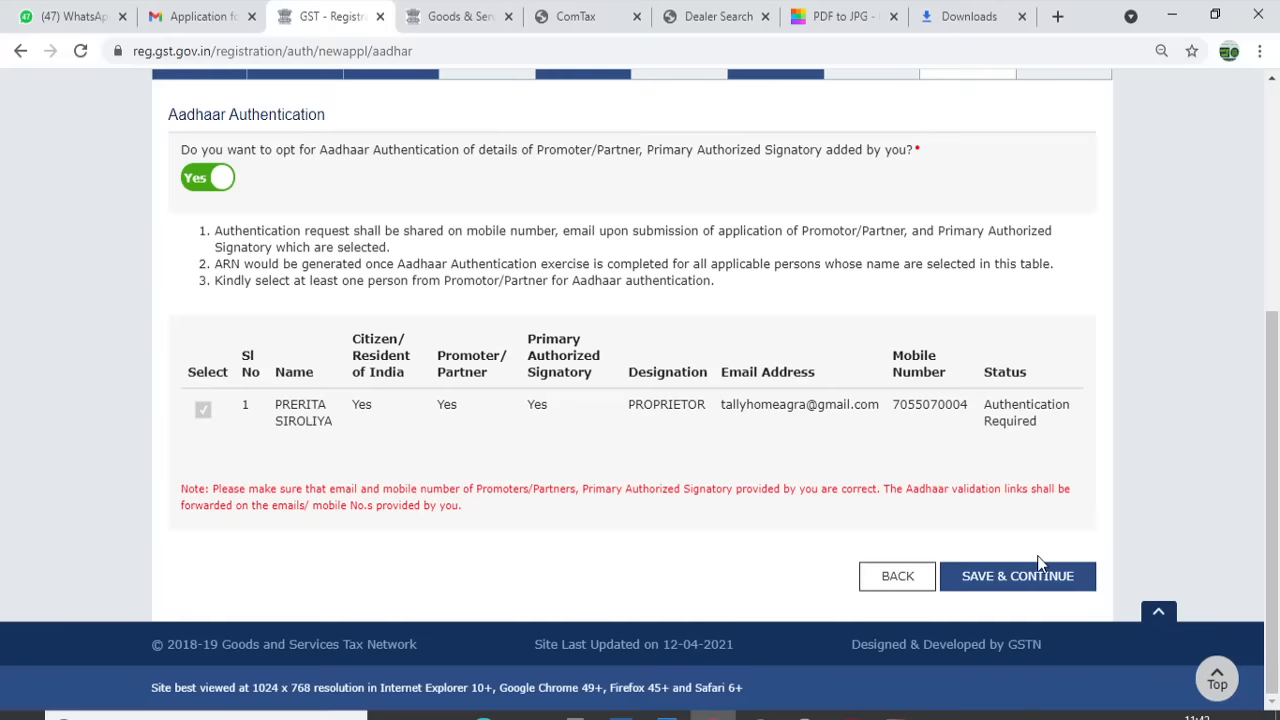
left_click(1028, 582)
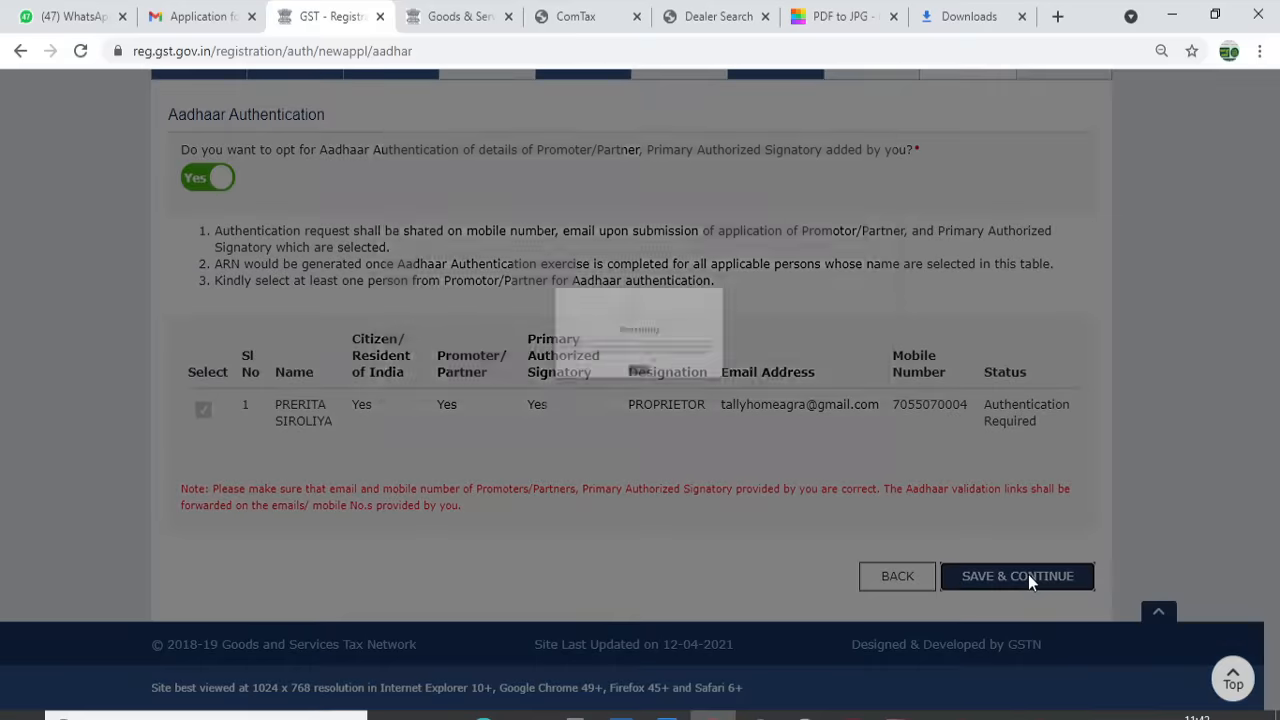
left_click(646, 369)
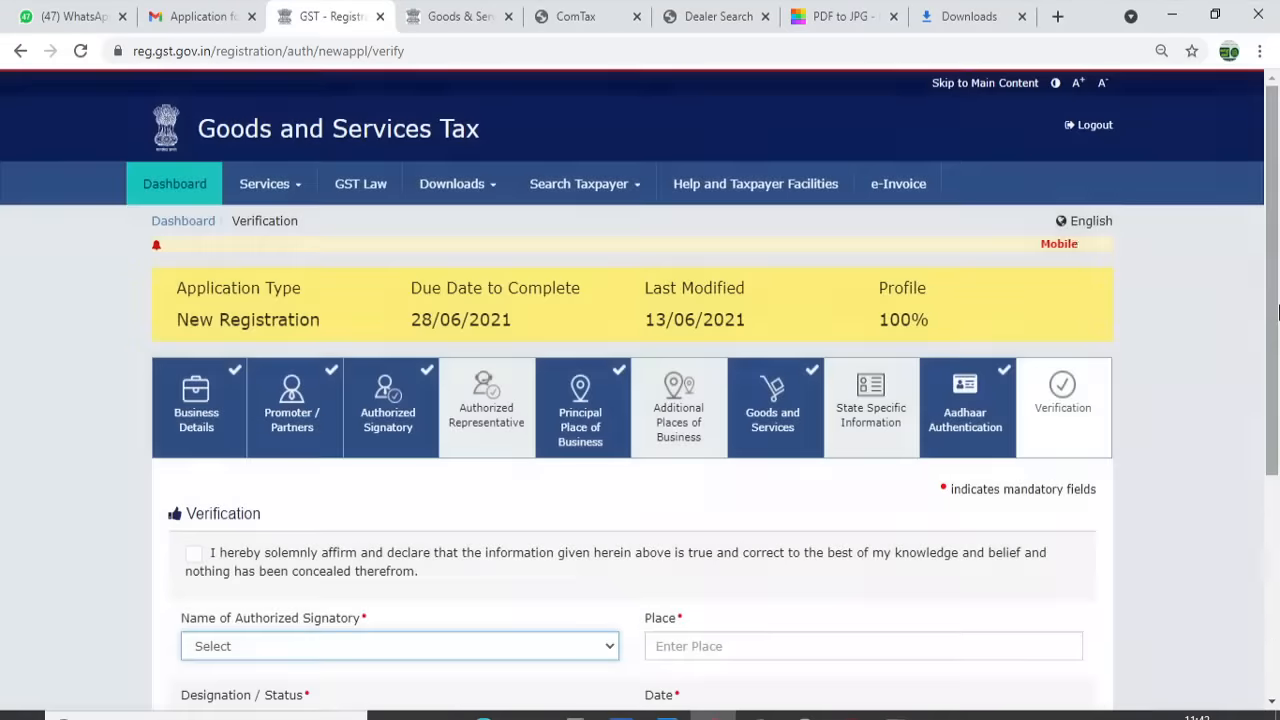
left_click_drag(1275, 312, 1275, 409)
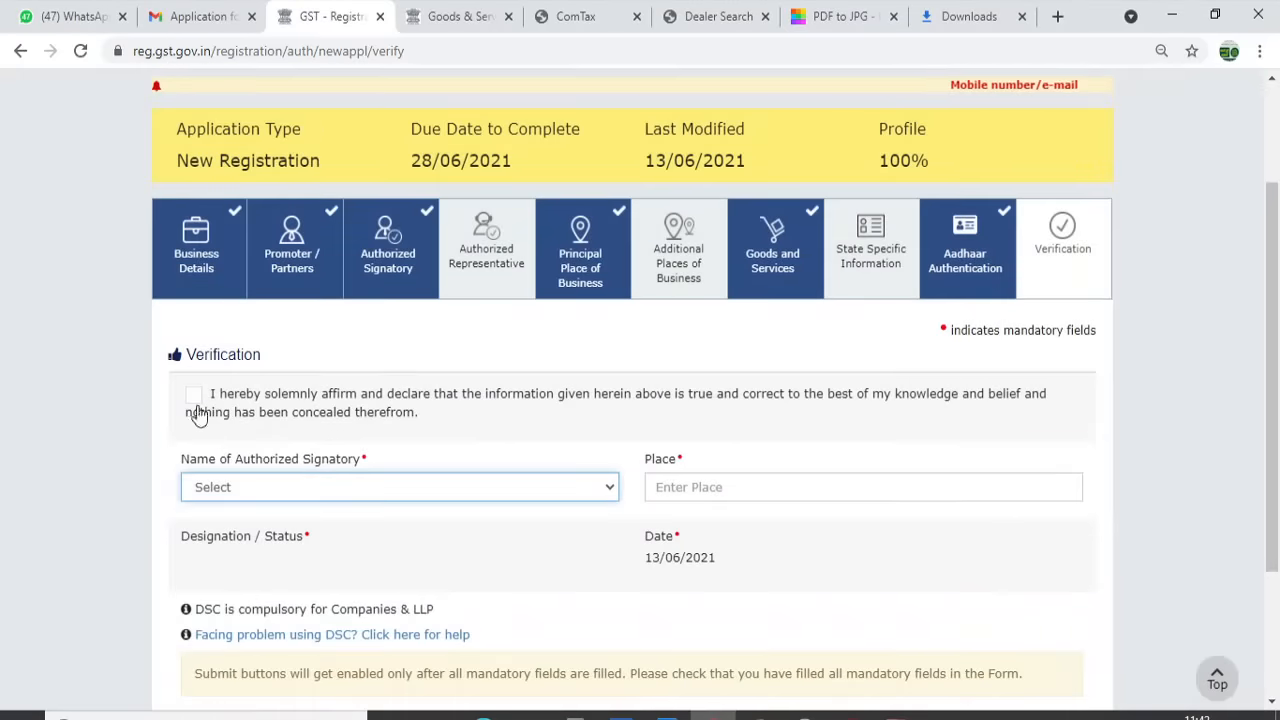
Affirm the verification declaration and choose the proprietor as the authorized signatory
left_click(194, 397)
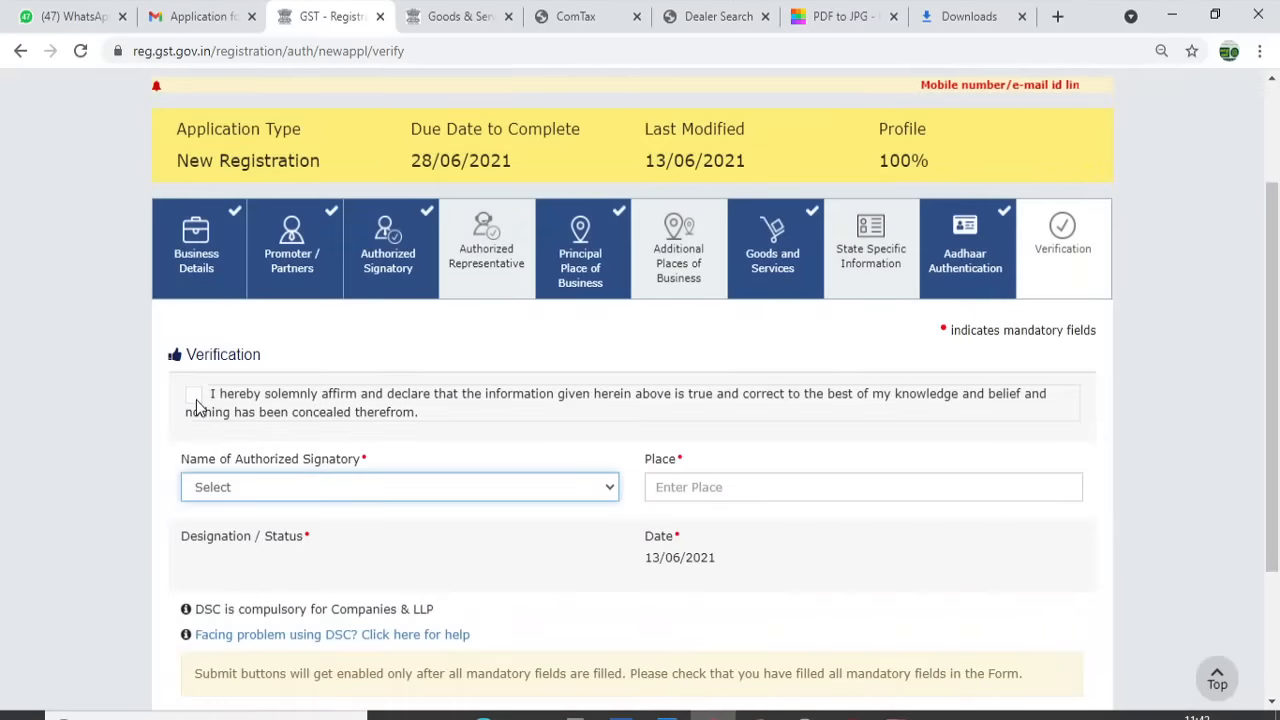
left_click(254, 498)
left_click(257, 528)
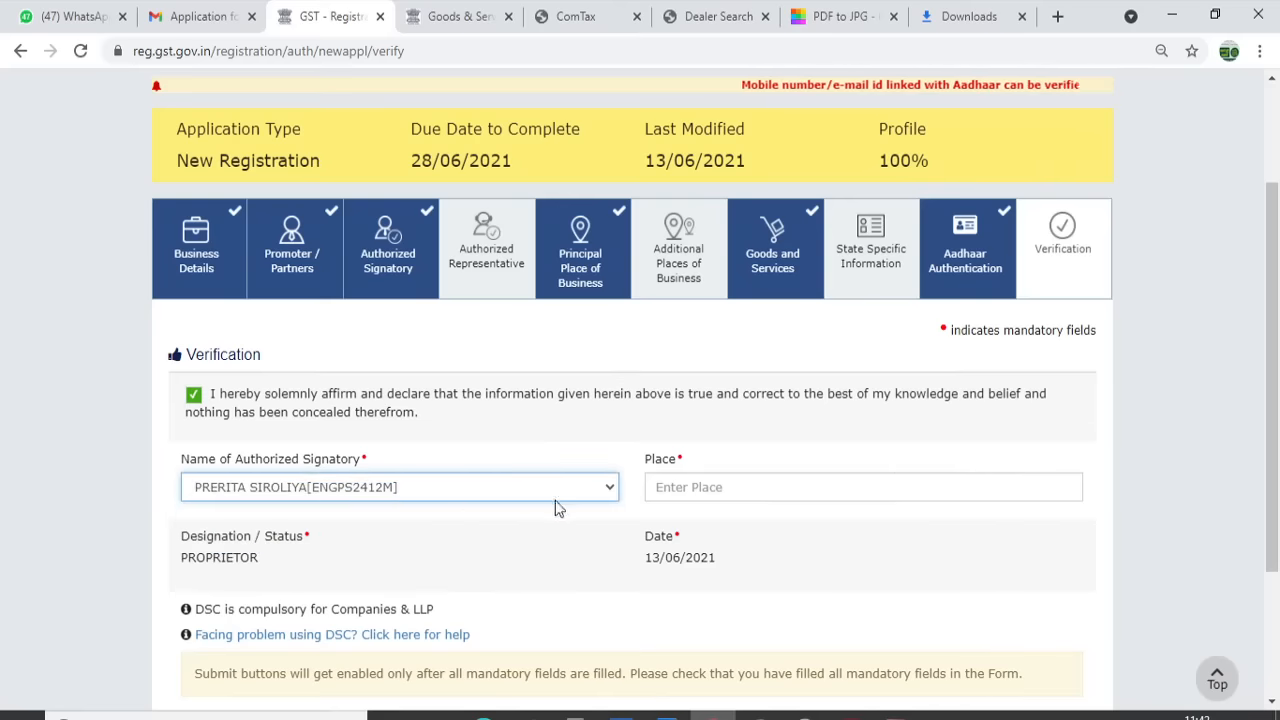
Enter AGRA as the place of signing and submit with EVC to request the OTP
left_click(724, 486)
type("AGRA")
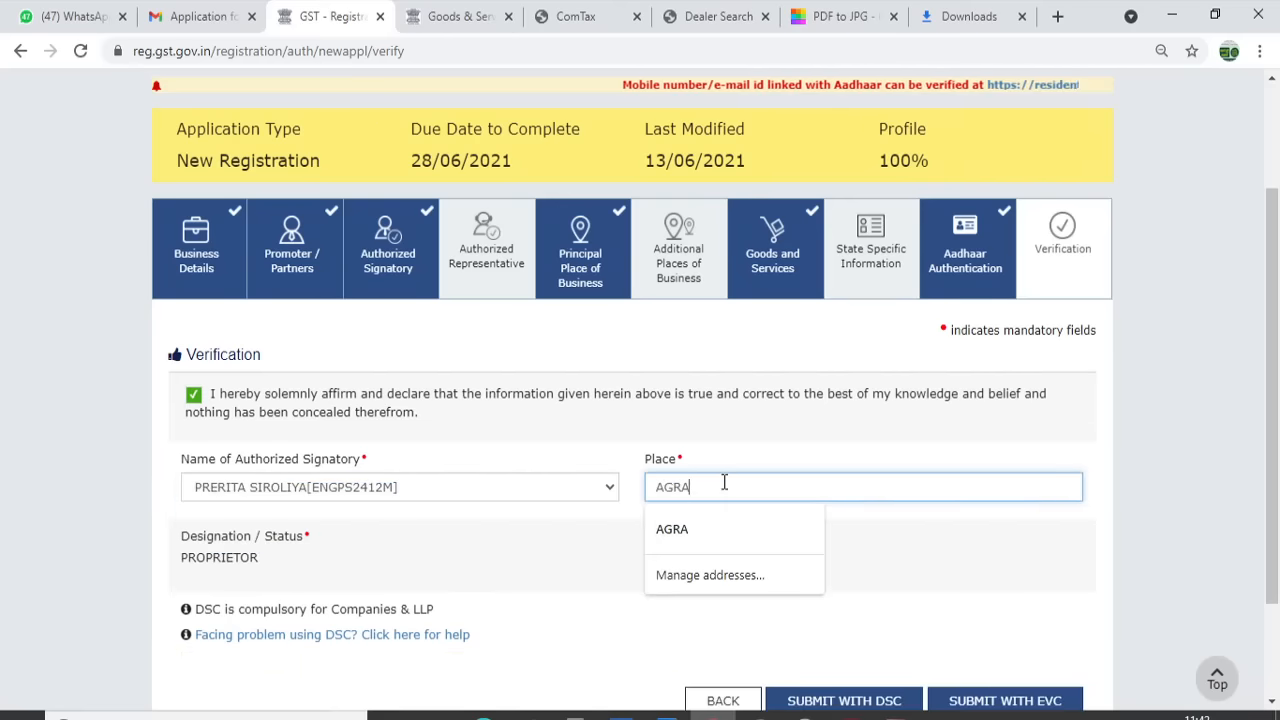
left_click(1100, 477)
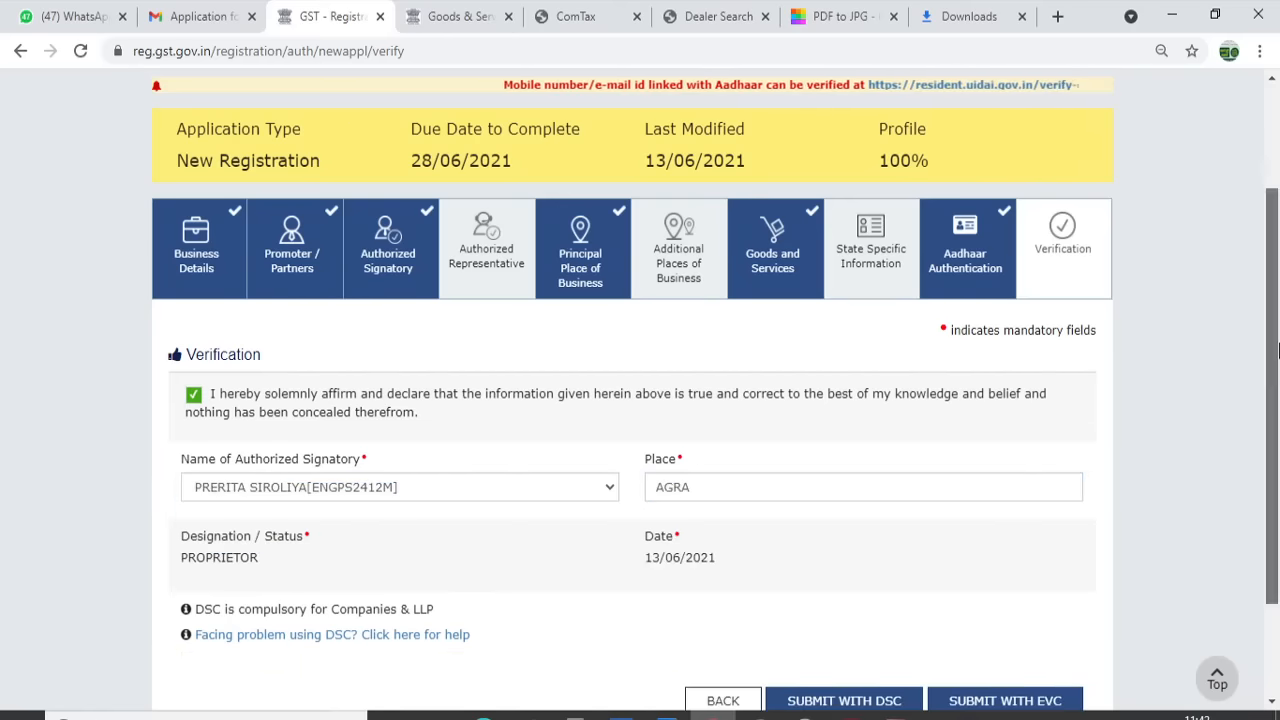
scroll(1008, 624, "down", 2)
left_click(1006, 562)
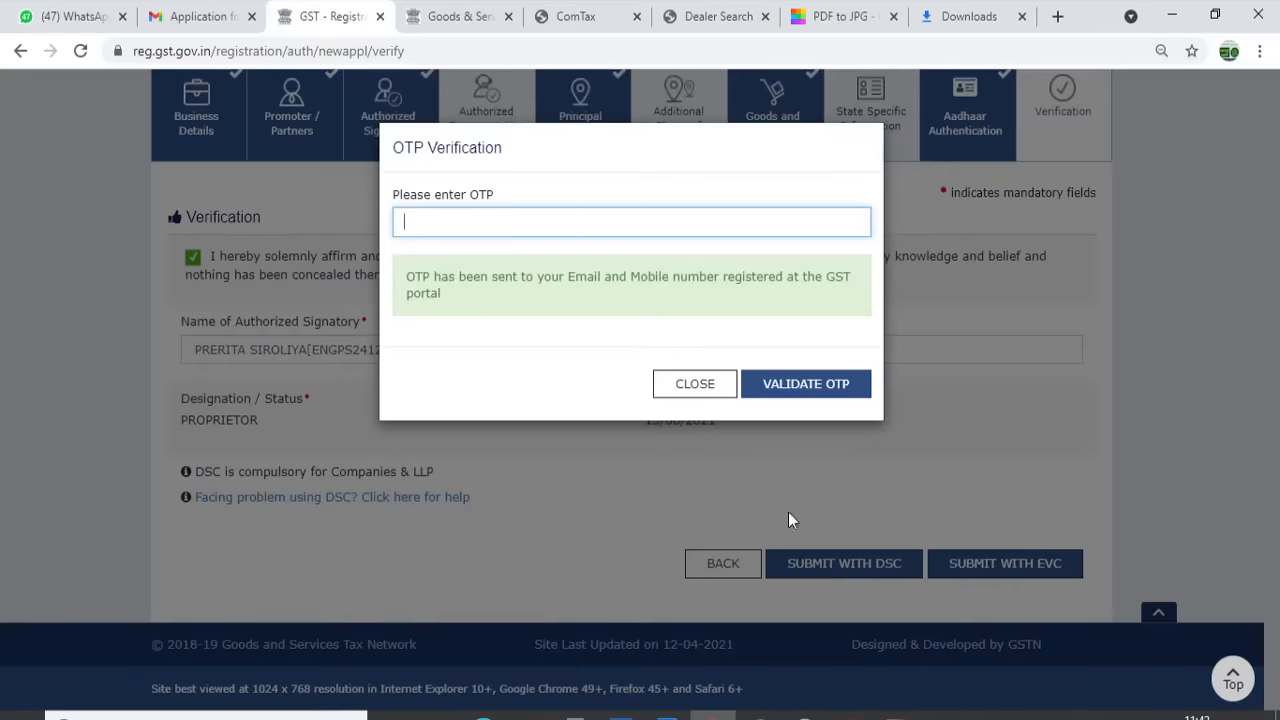
Open the 'One Time Password for EVC signature' email in Gmail and select the OTP code
left_click(218, 14)
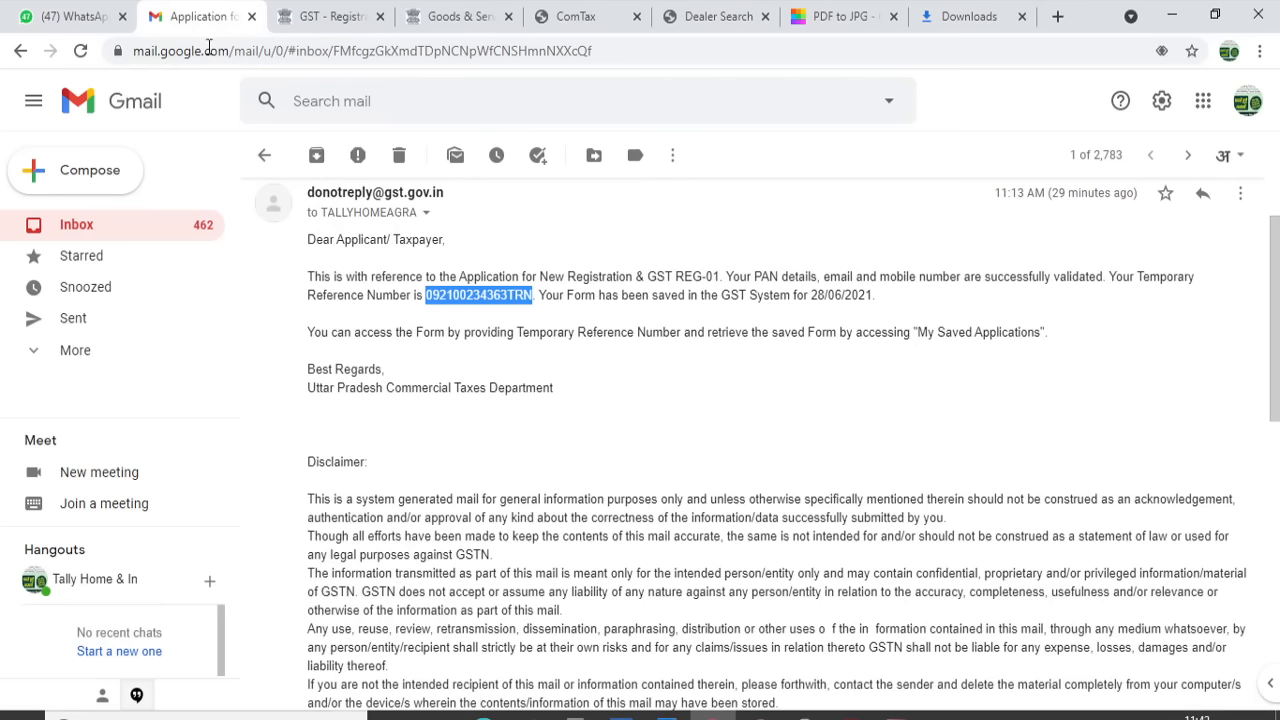
left_click(75, 228)
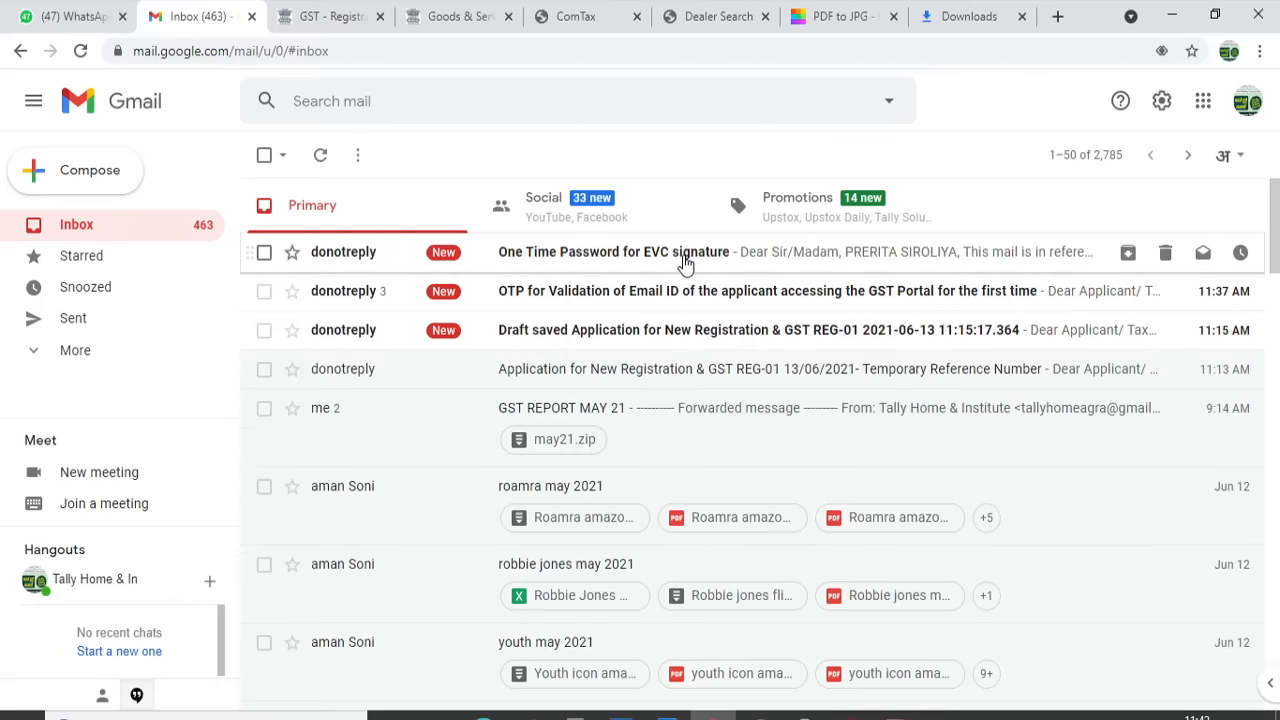
left_click(618, 268)
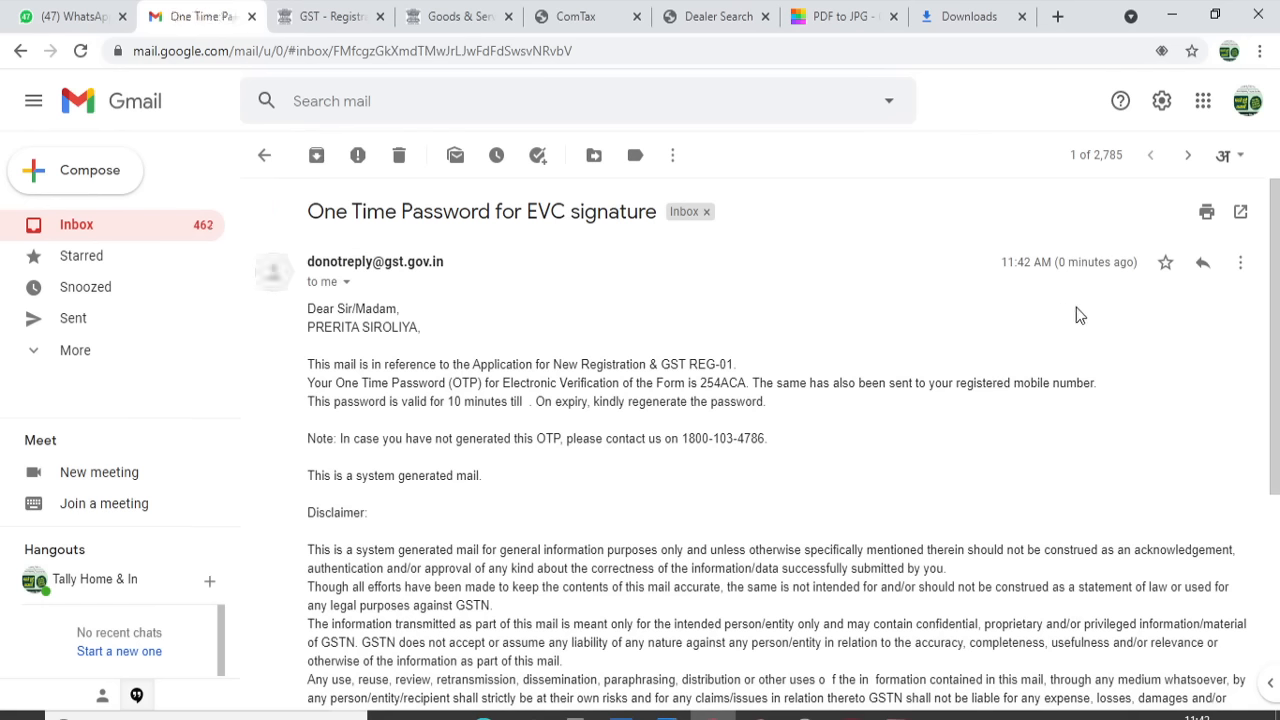
double_click(732, 383)
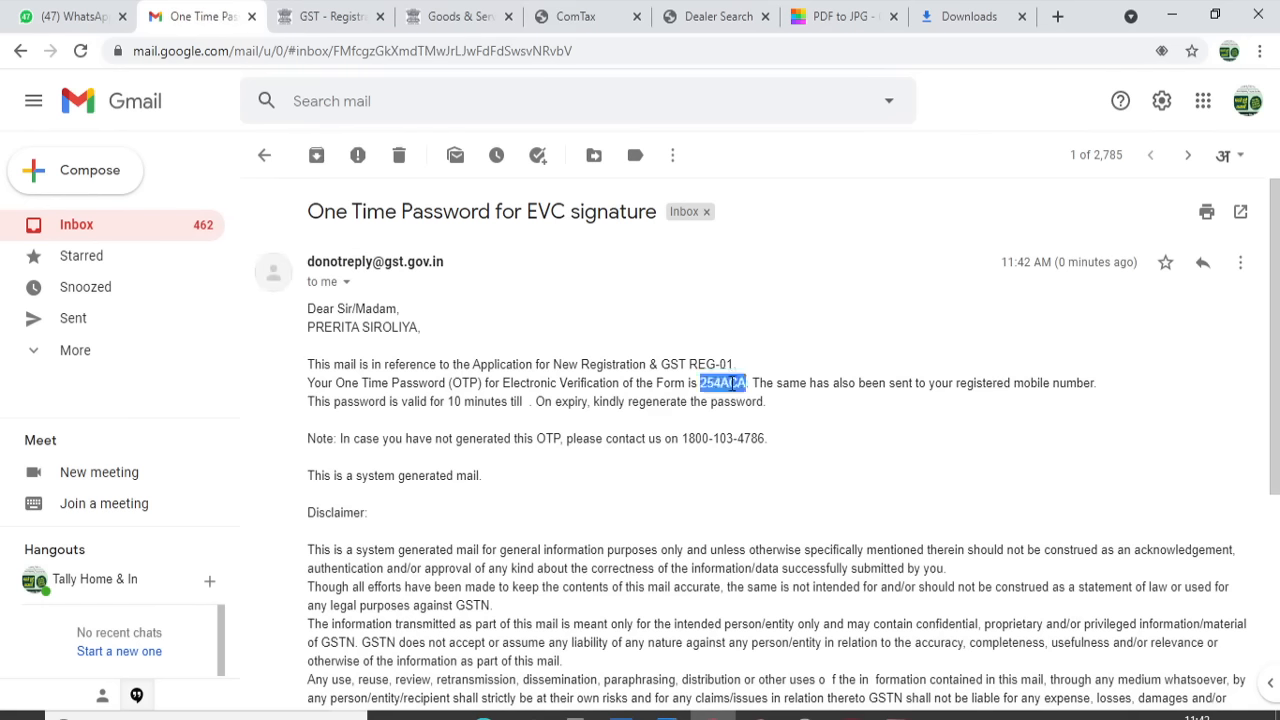
left_click(732, 383)
double_click(732, 383)
Paste the copied EVC OTP into the GST verification prompt and validate it to submit the application
left_click(330, 16)
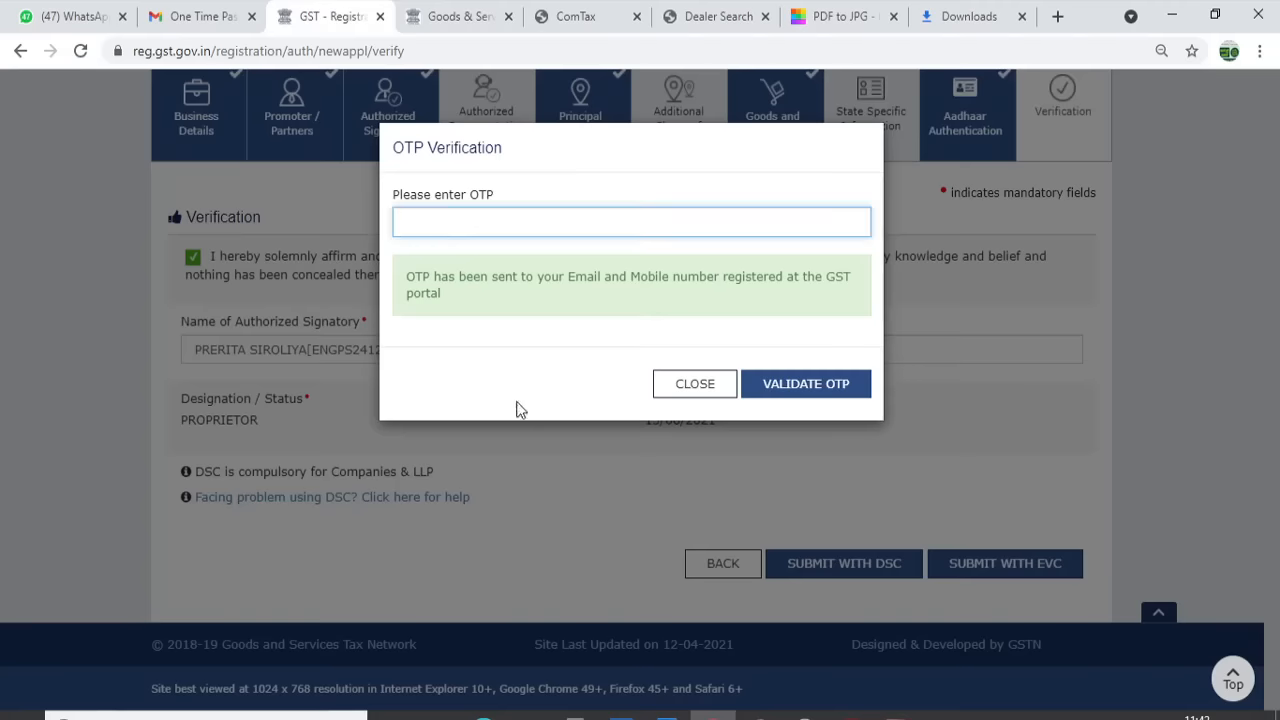
left_click(489, 232)
key("ctrl+v")
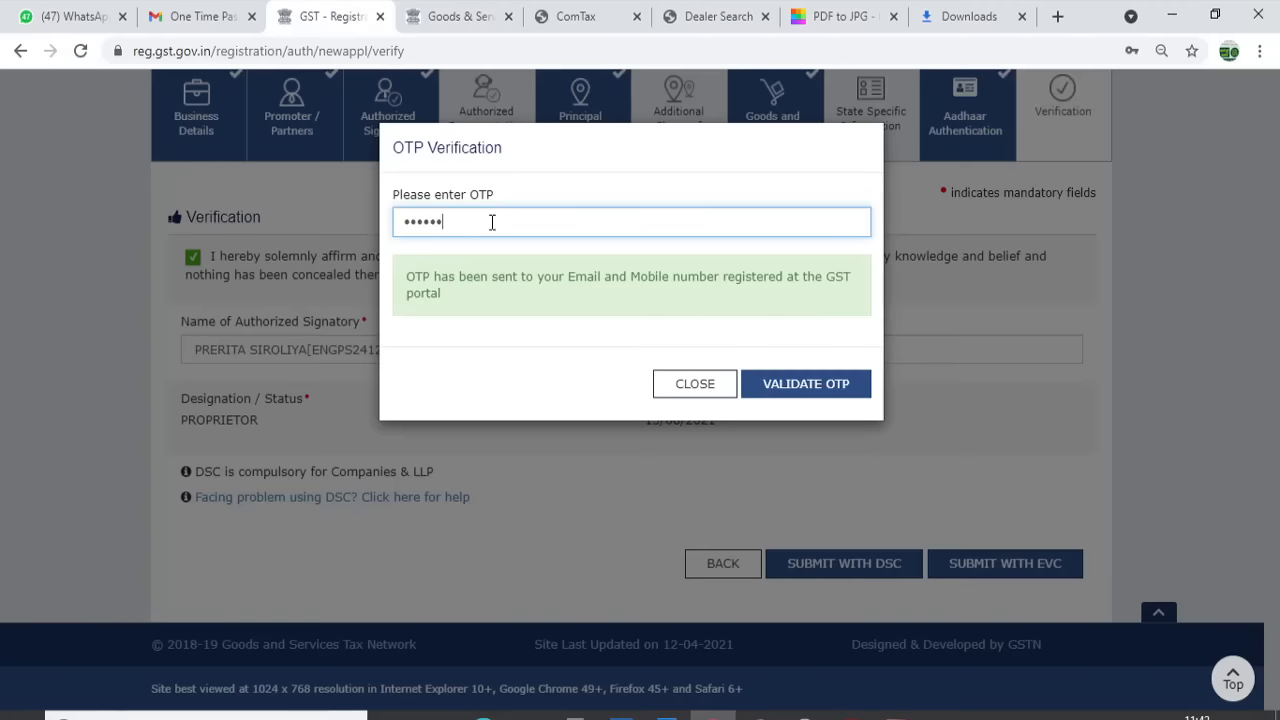
left_click(818, 390)
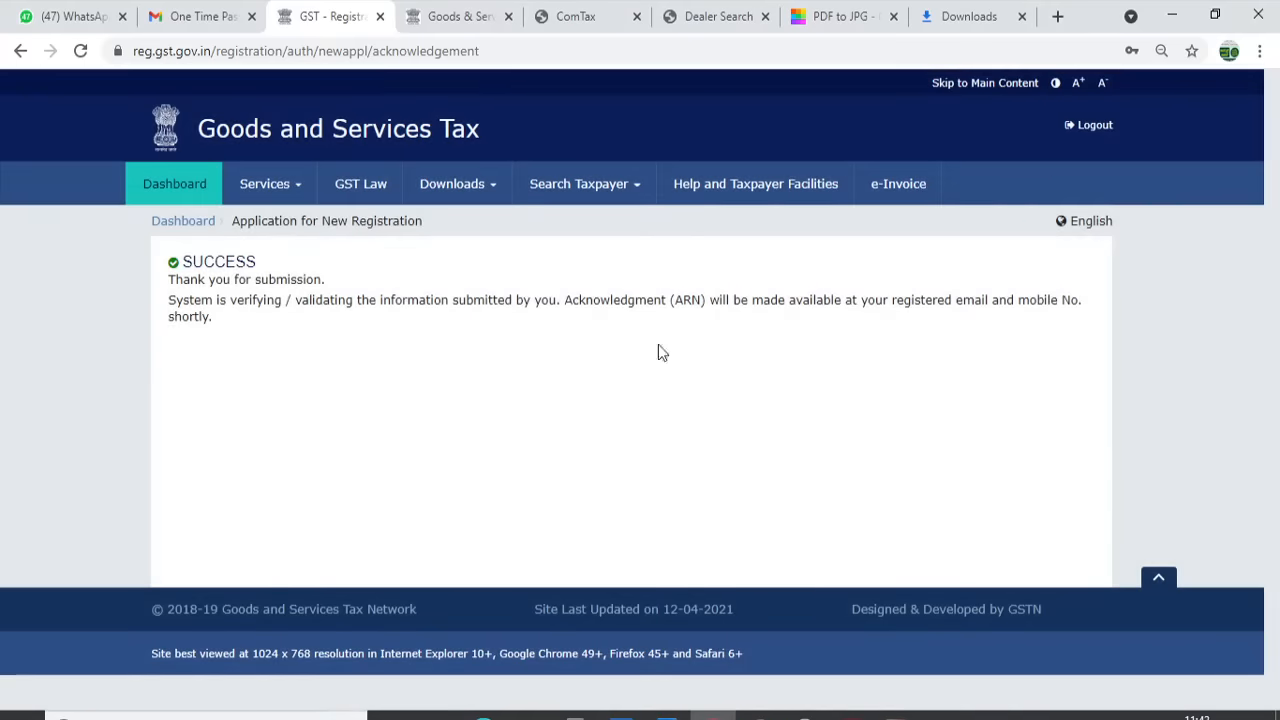
left_click(205, 16)
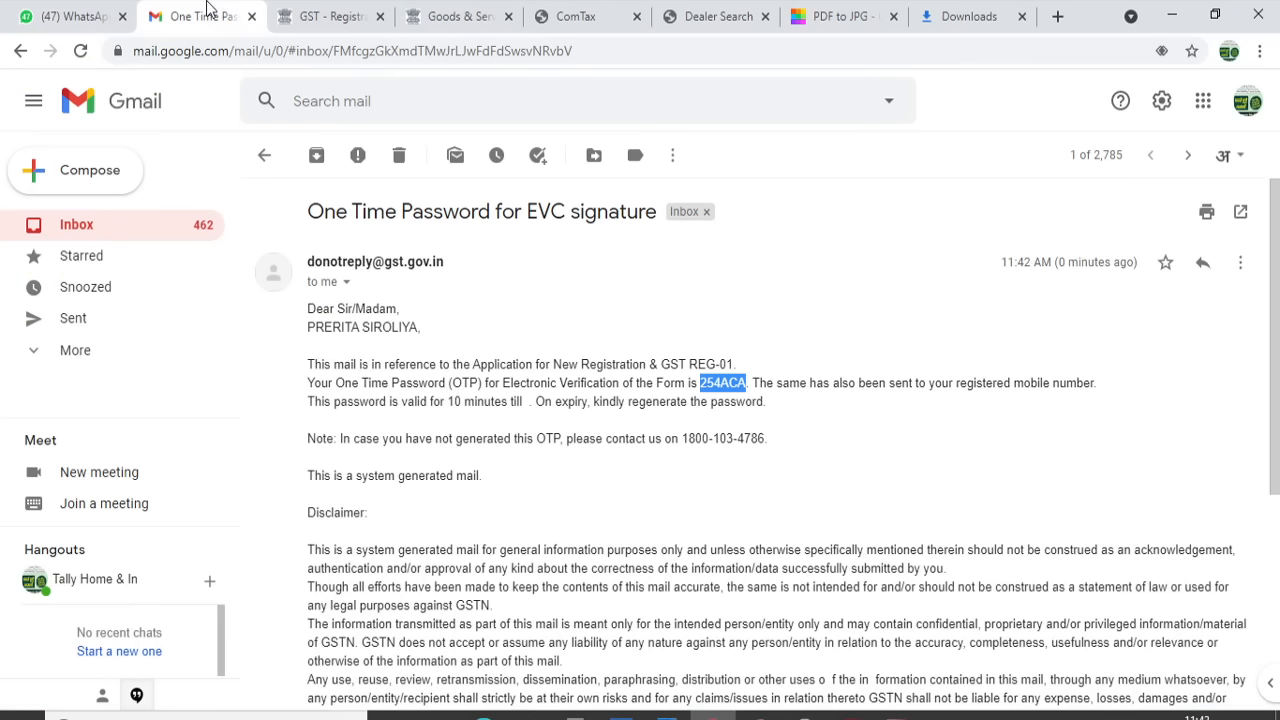
Search Gmail for AADHAR and open the 'Hyperlink for Authentication of Aadhaar of the Applicant' email
left_click(108, 225)
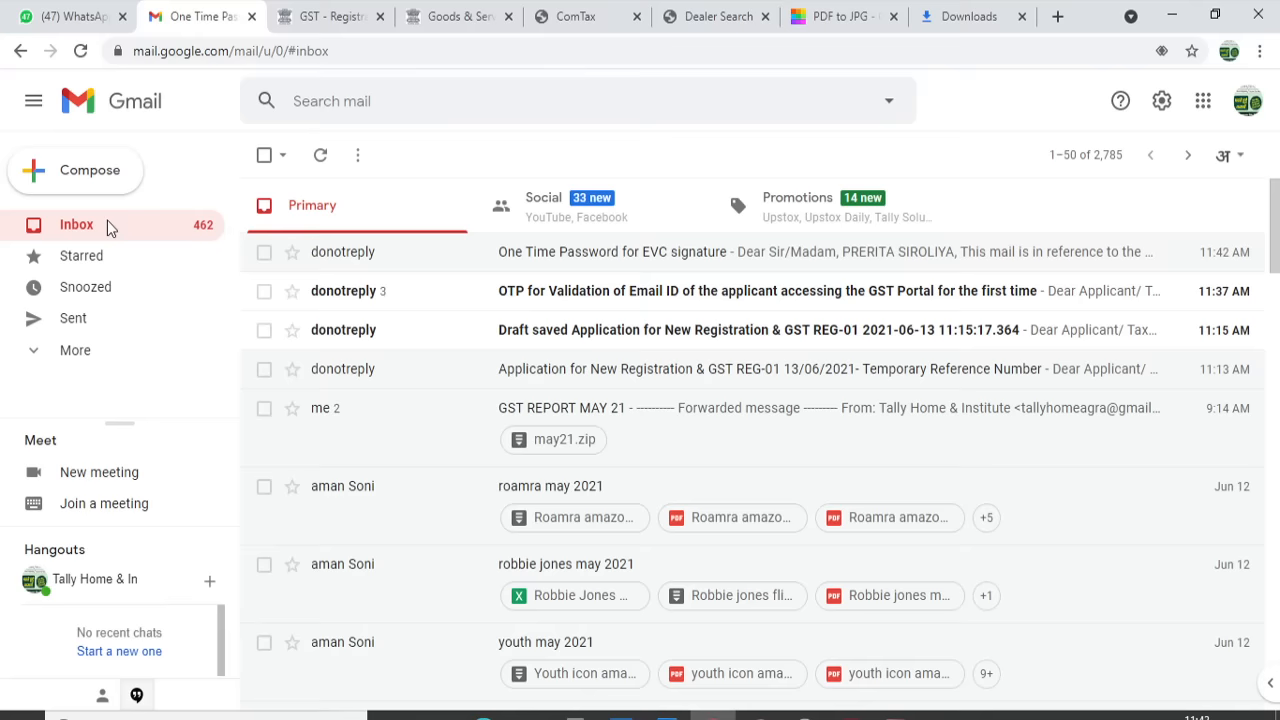
left_click(347, 10)
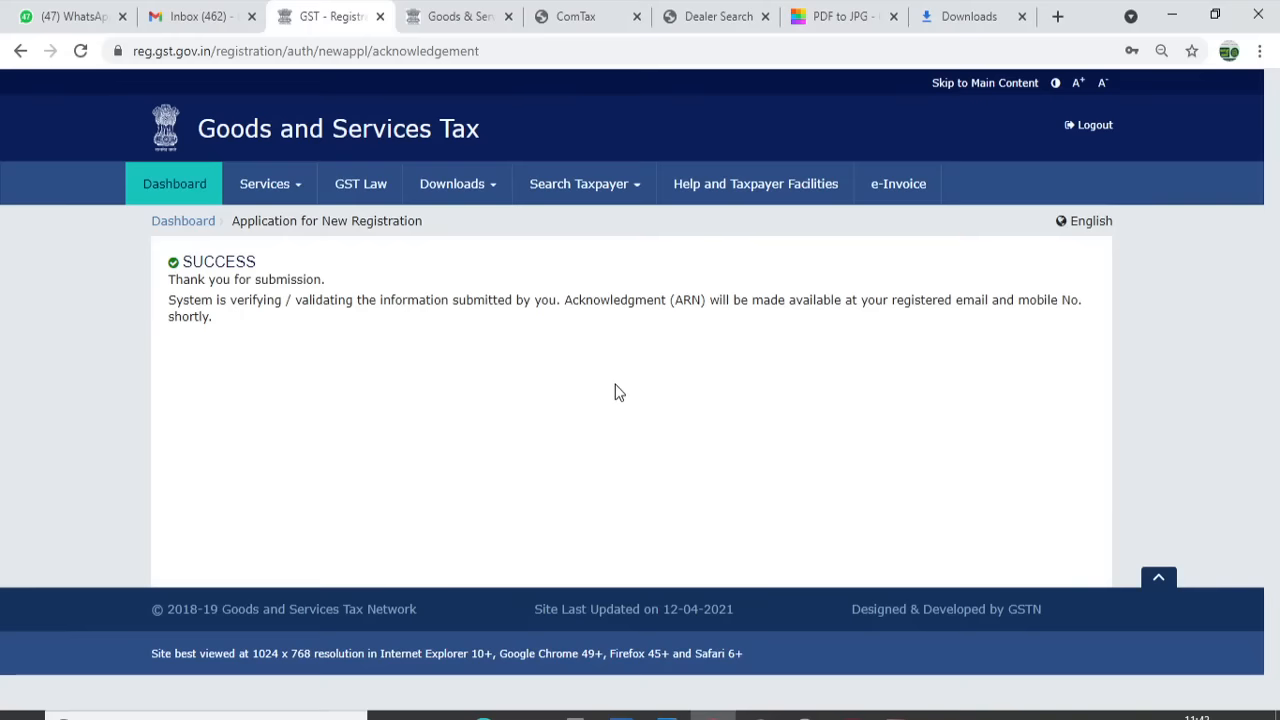
left_click(198, 16)
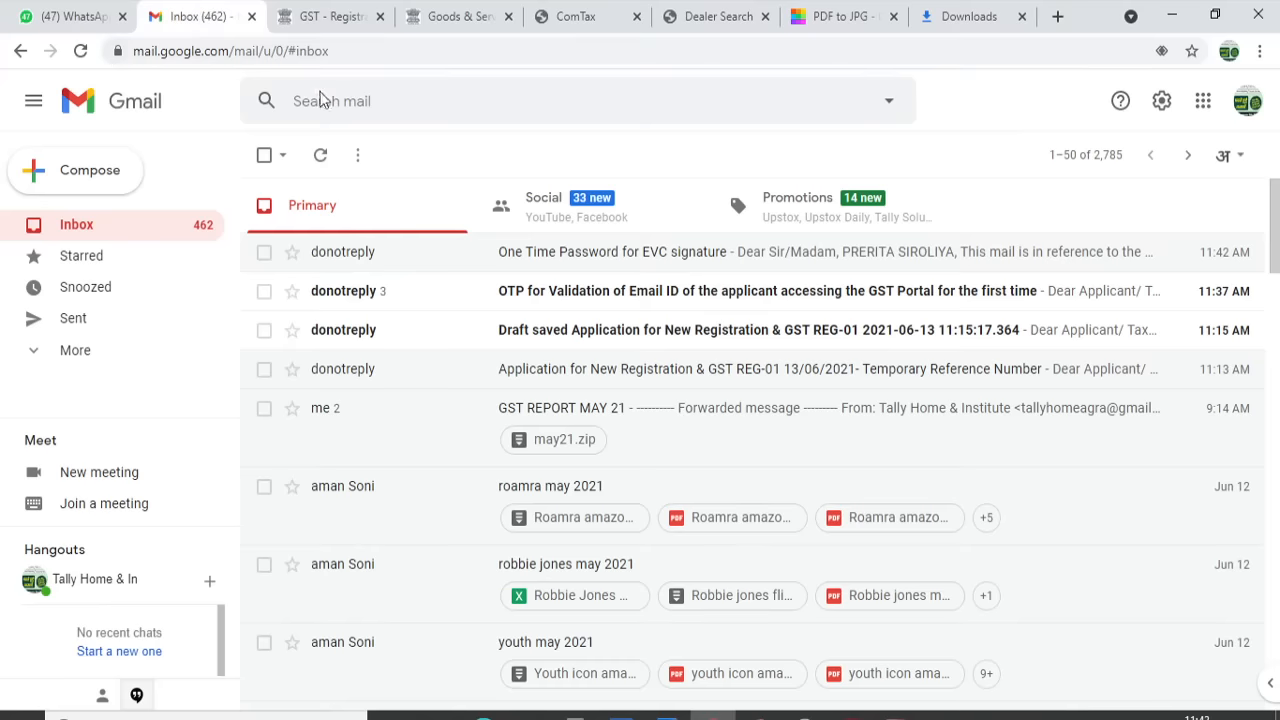
left_click(325, 101)
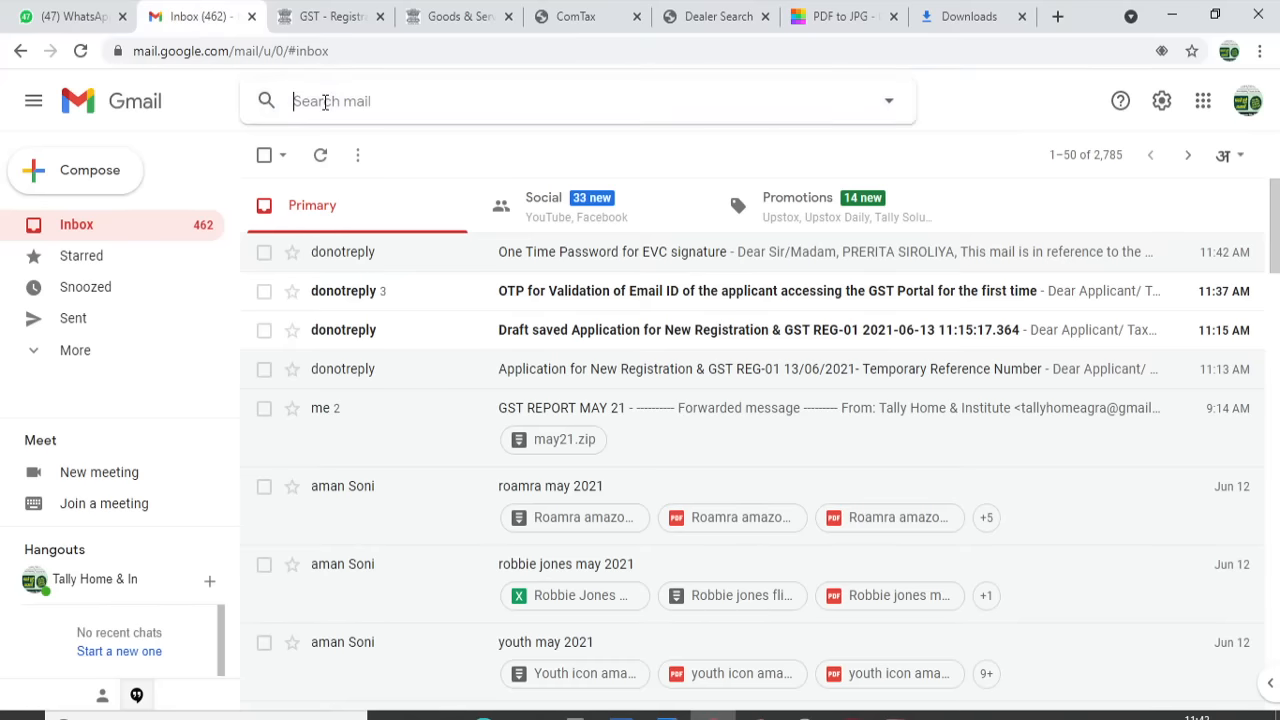
type("AADHAR")
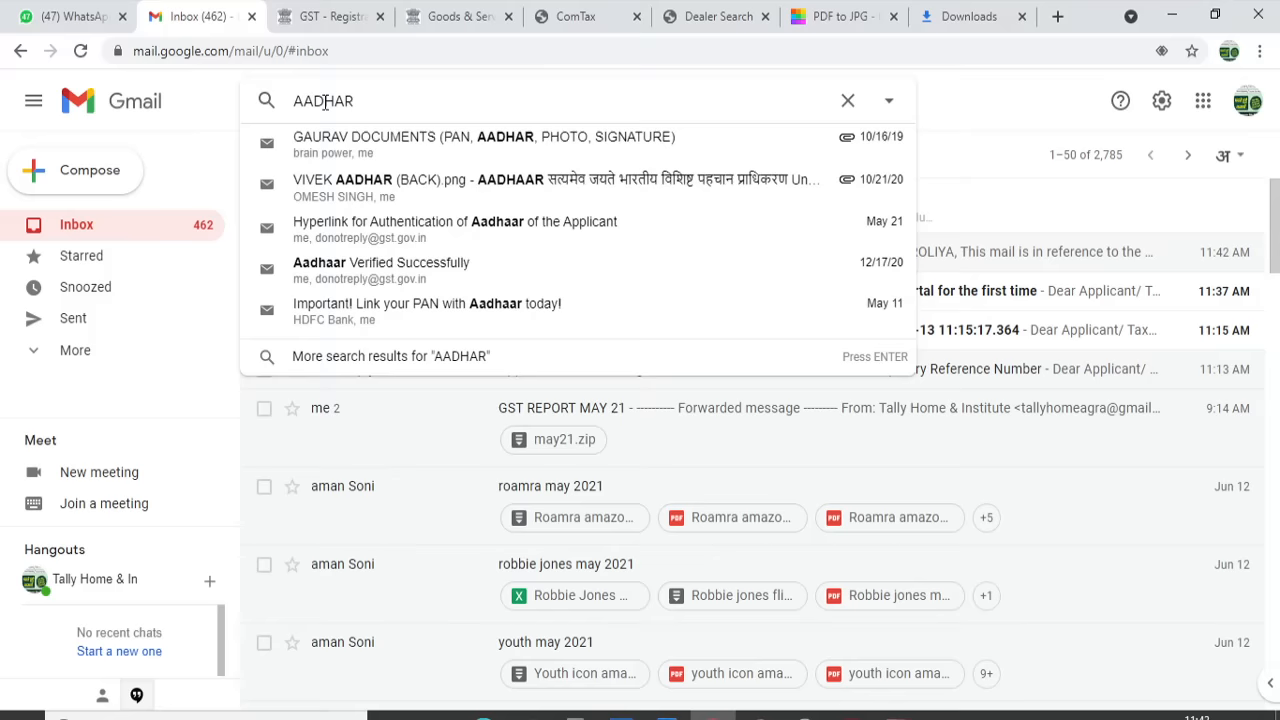
key("Down")
key("Down")
key("Down")
key("Return")
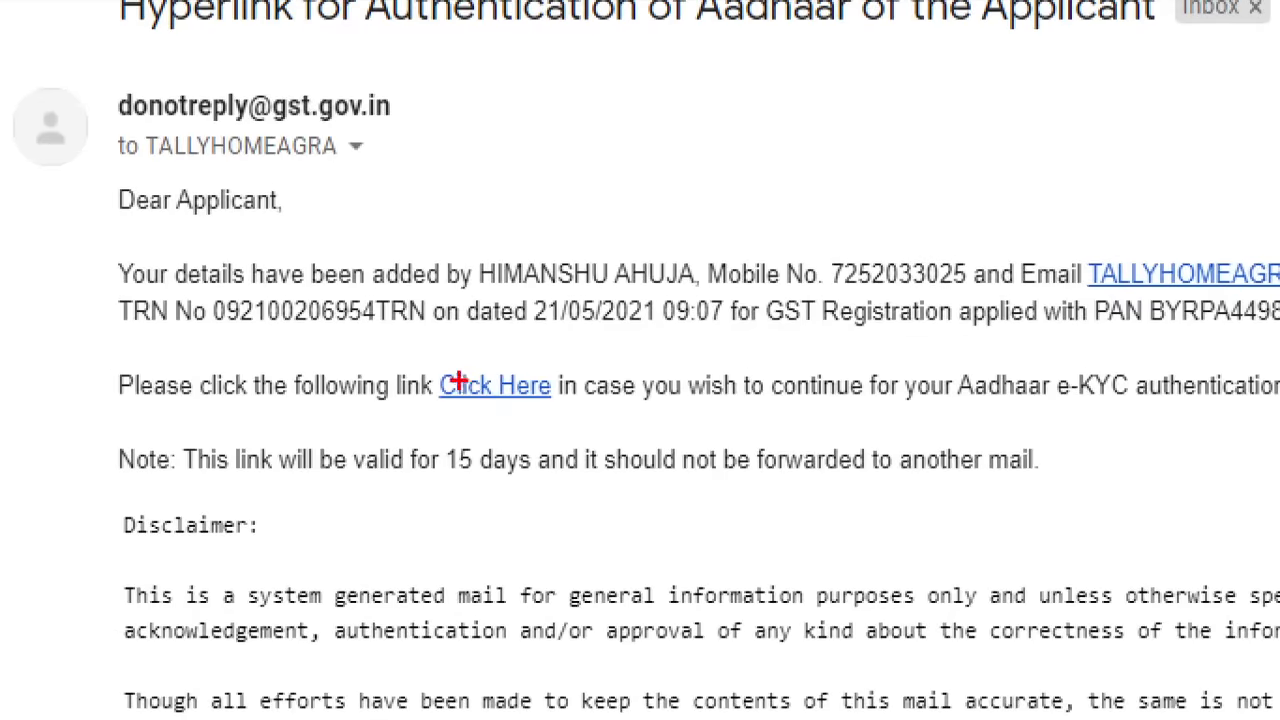
Return to the Gmail inbox and go back to the GST SUCCESS acknowledgement page
mouse_move(423, 341)
left_mouse_down()
mouse_move(516, 423)
mouse_move(715, 496)
left_mouse_up()
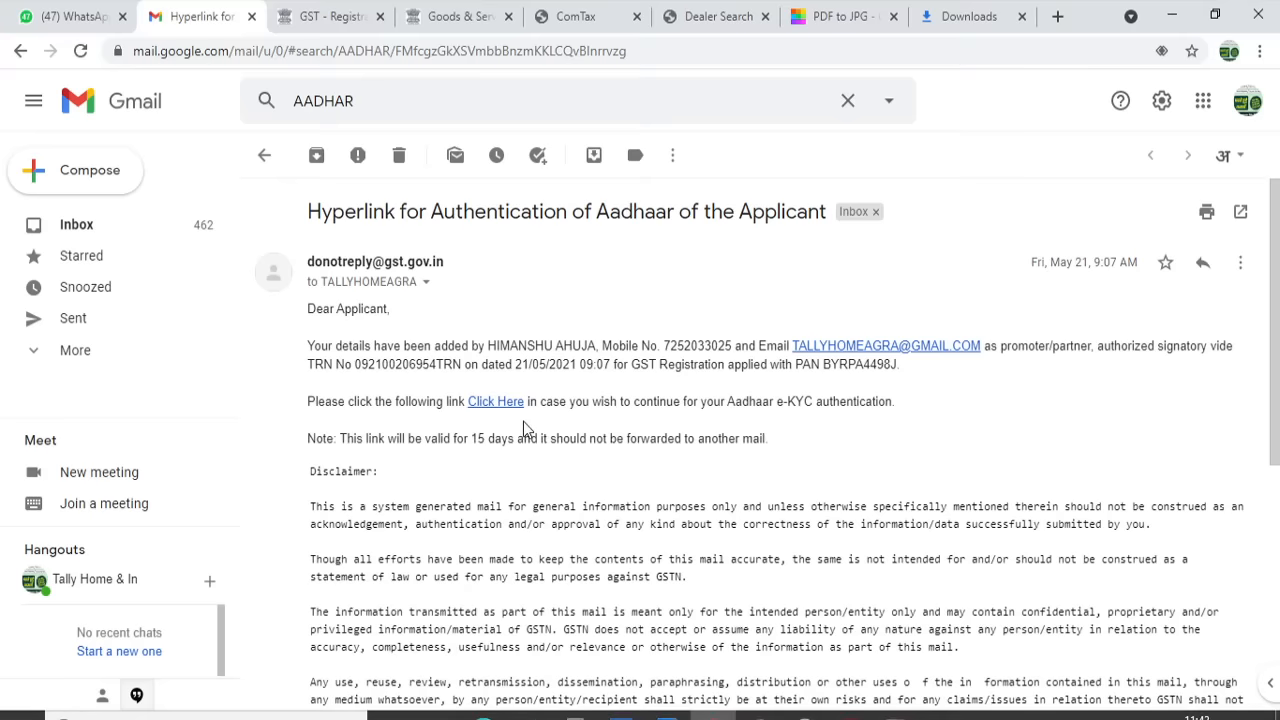
left_click(86, 225)
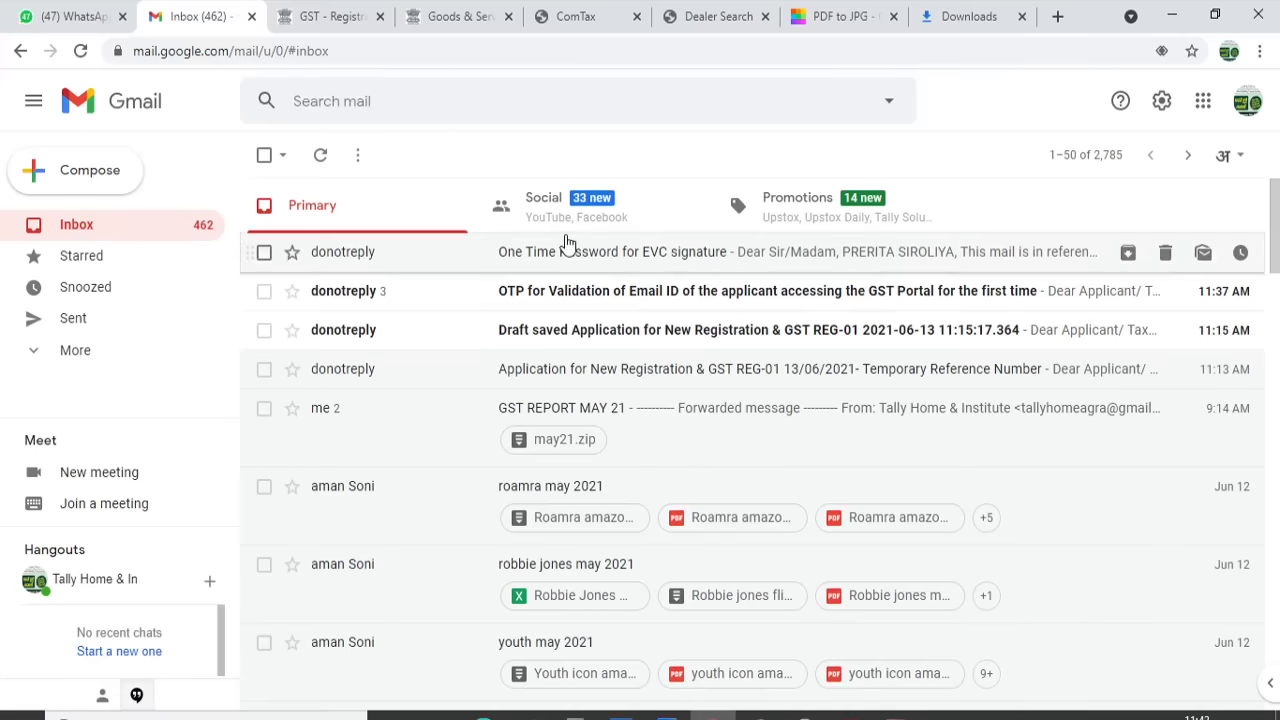
left_click(318, 8)
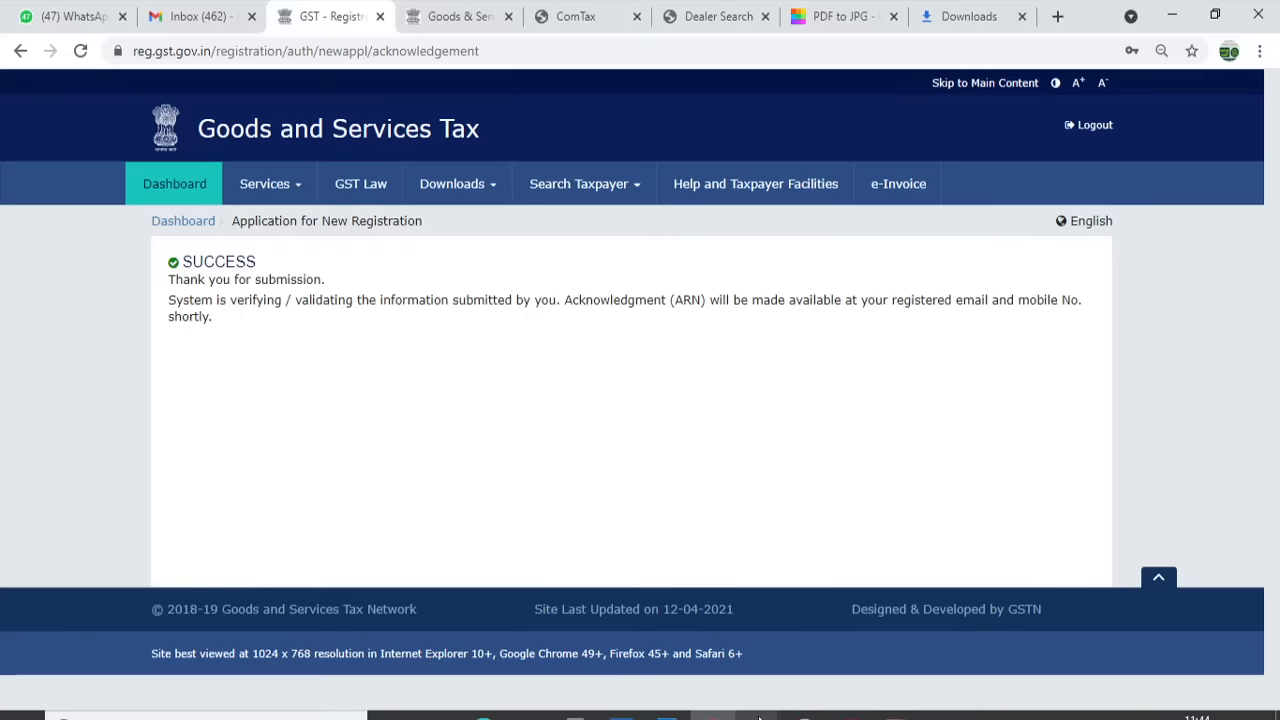
Switch to the PowerPoint slide show on the 'Documents Required for GST Registration Application' slide
key("alt+Tab")
key("alt+Tab")
key("alt+Tab")
key("alt+Tab")
key("alt+Tab")
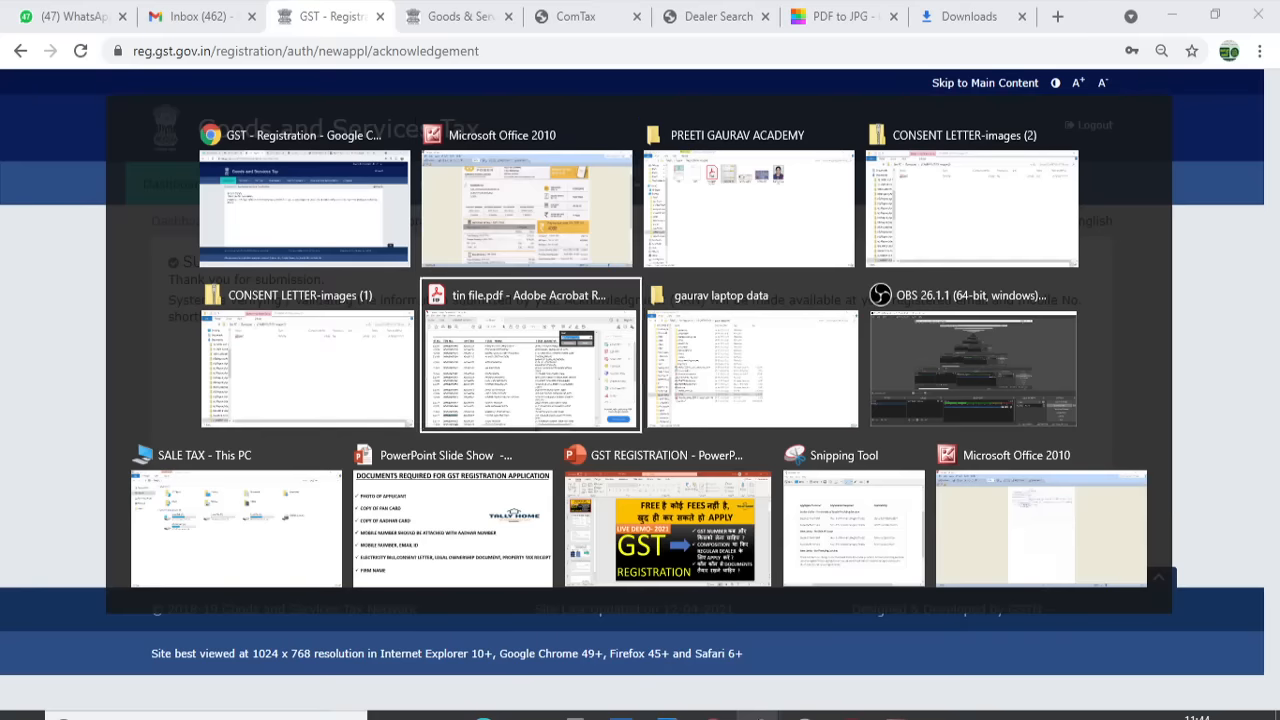
key("alt+Tab")
key("alt+Tab")
key("alt+Tab")
key("alt+Tab")
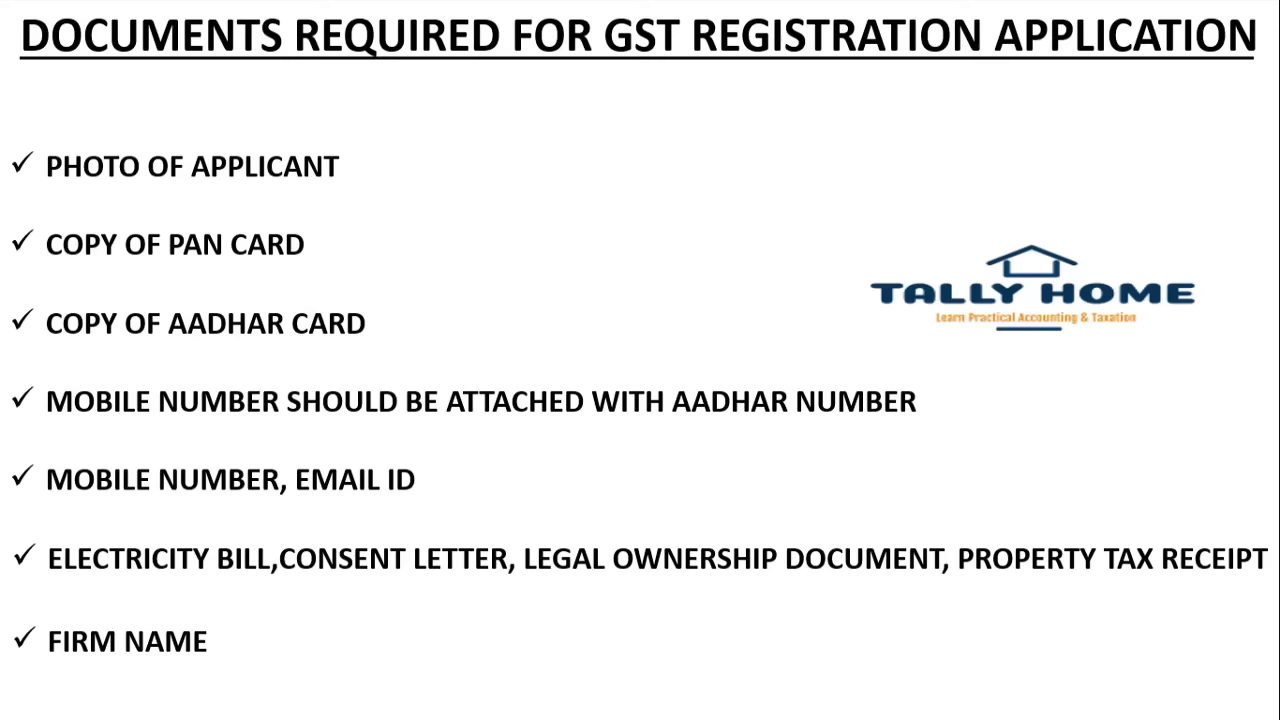
key("Right")
key("Left")
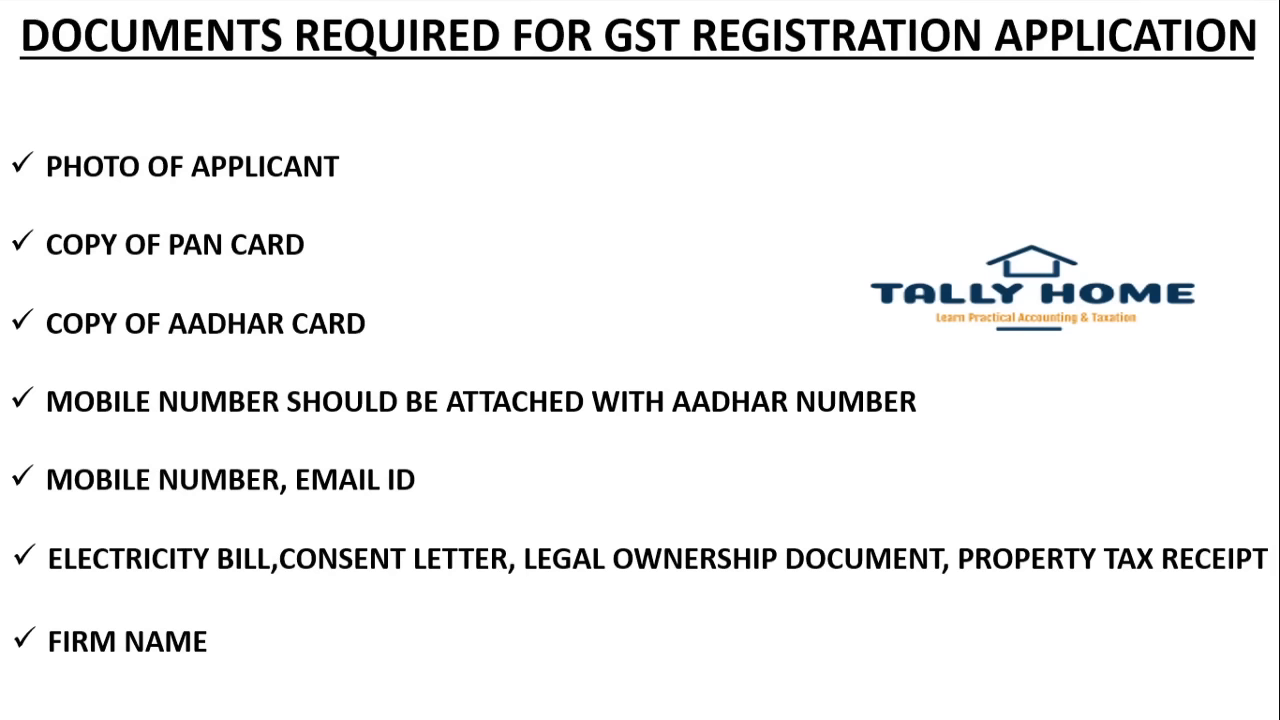